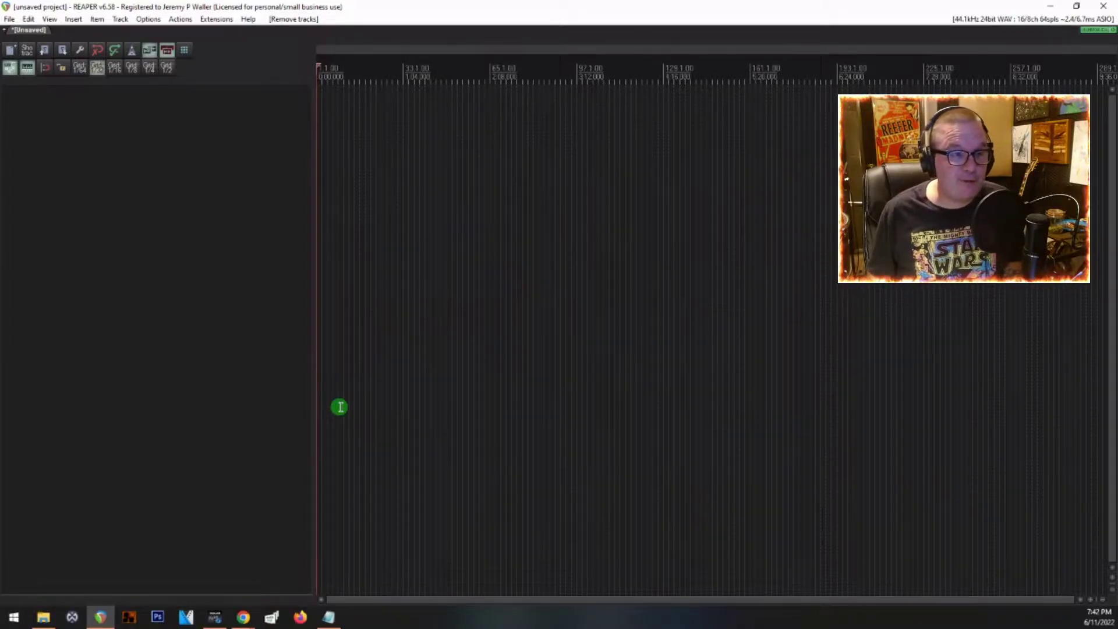
# Import the 34 selected WAV files from the SkalyVan_Agony_Full folder into the REAPER project on separate tracks
pyautogui.click(552, 313)
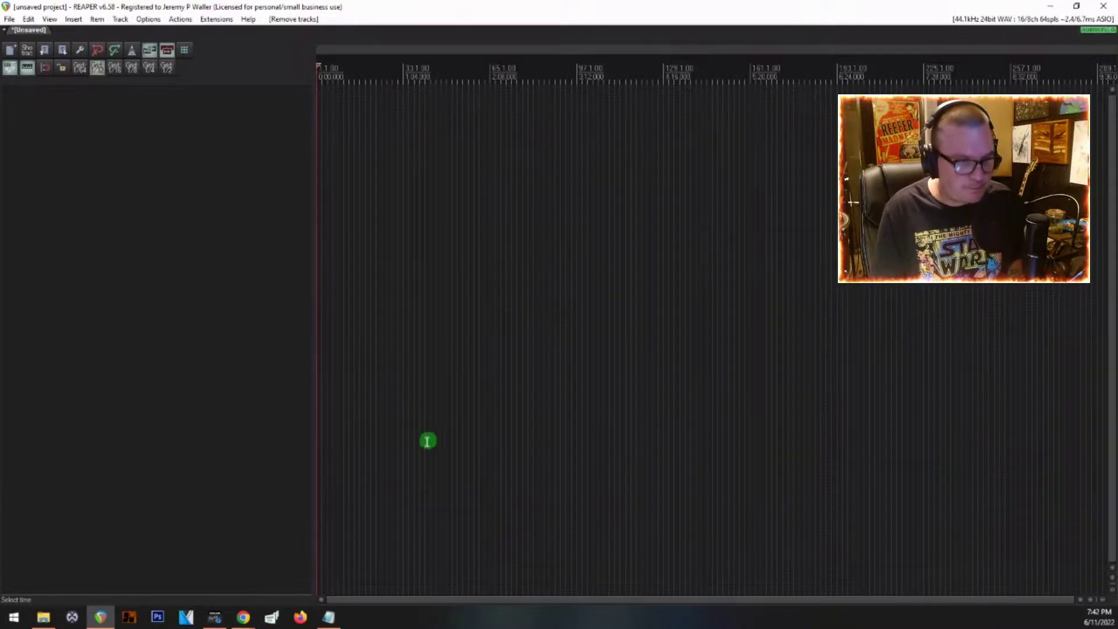
pyautogui.click(47, 617)
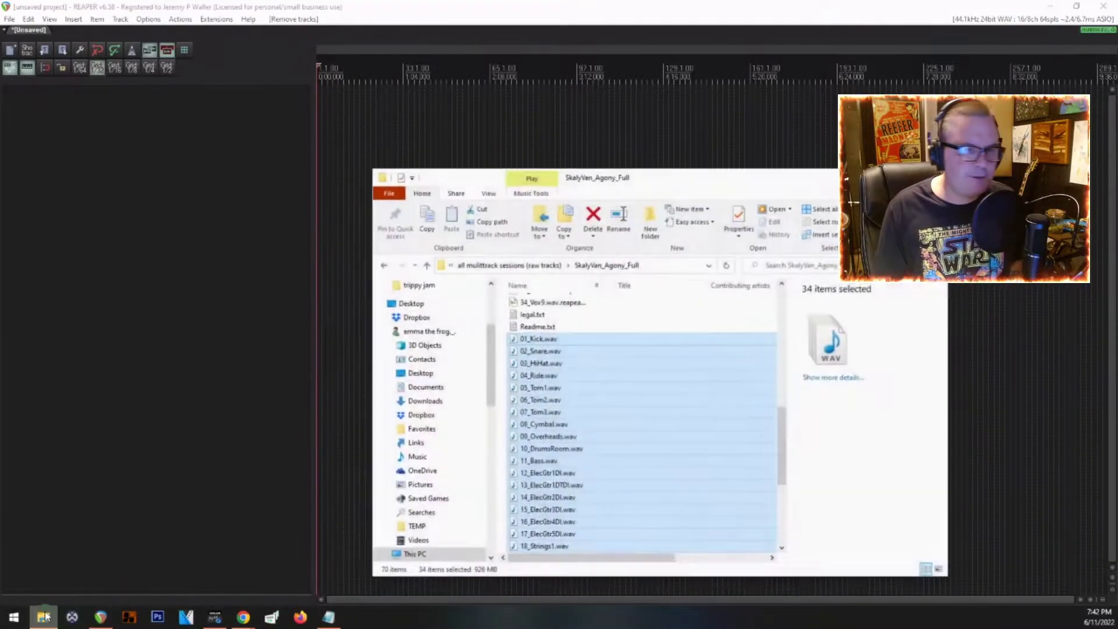
pyautogui.moveTo(594, 328); pyautogui.dragTo(541, 339)
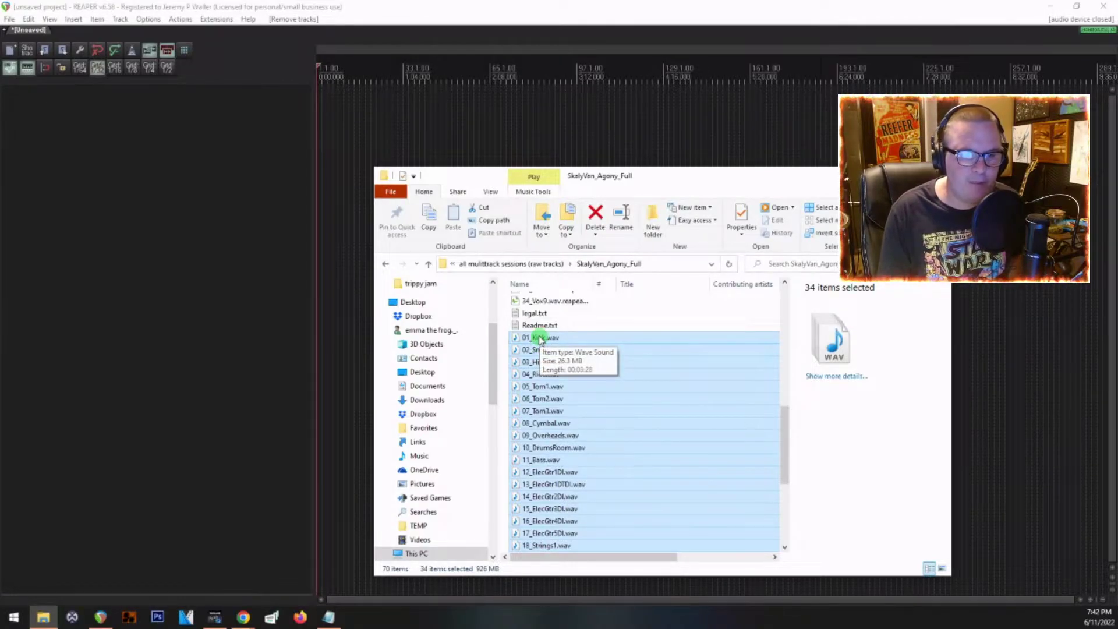
pyautogui.scroll(-6, 530, 413)
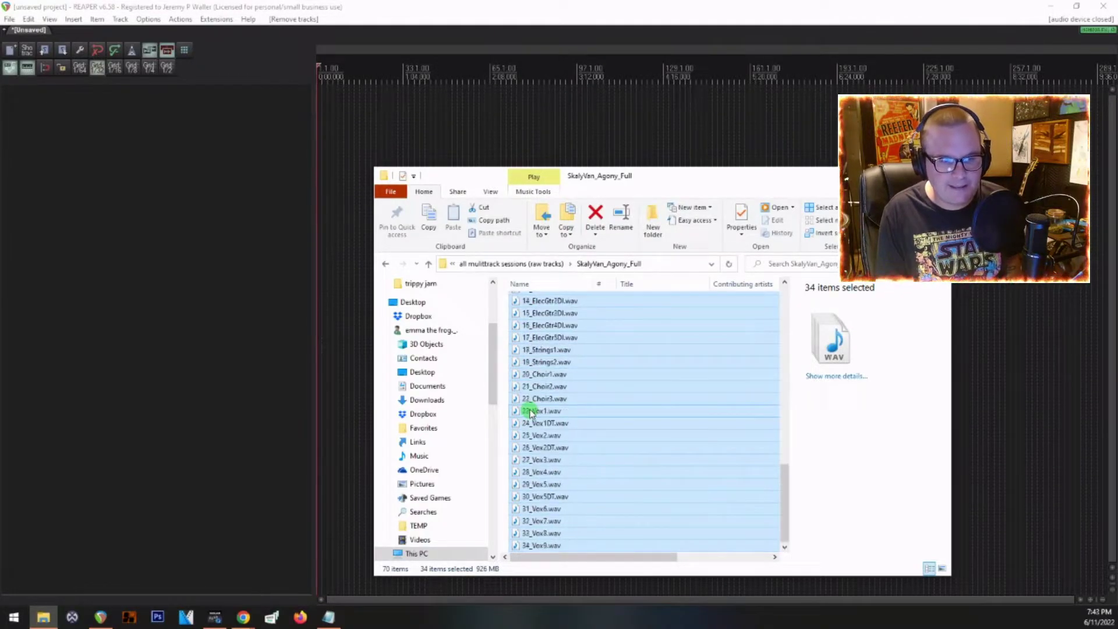
pyautogui.scroll(8, 559, 448)
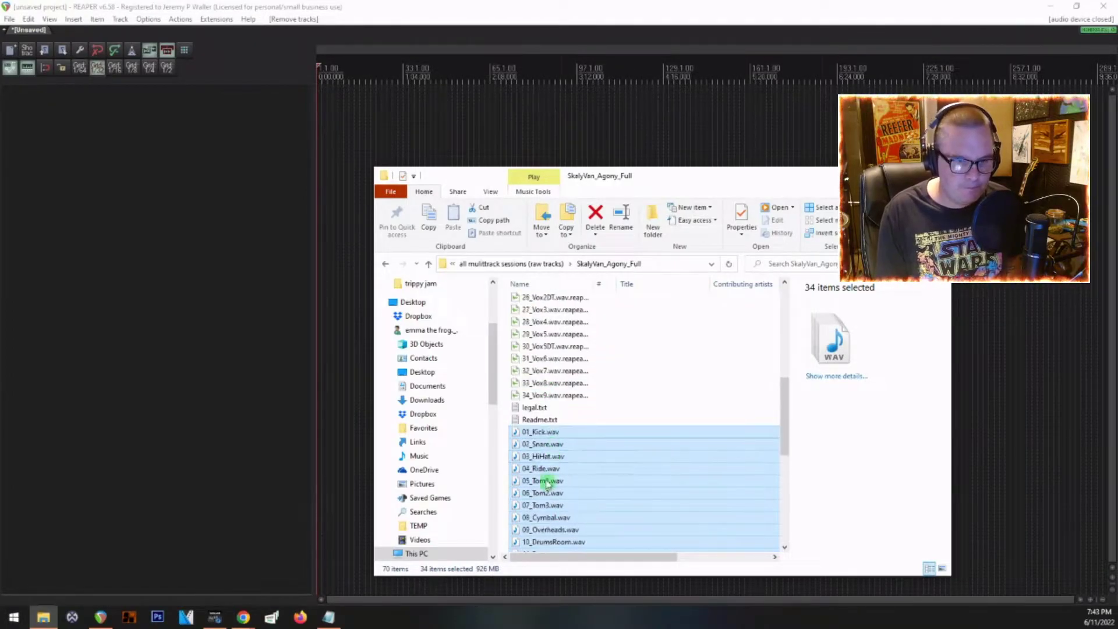
pyautogui.scroll(-1, 537, 427)
pyautogui.moveTo(529, 401); pyautogui.dragTo(110, 242)
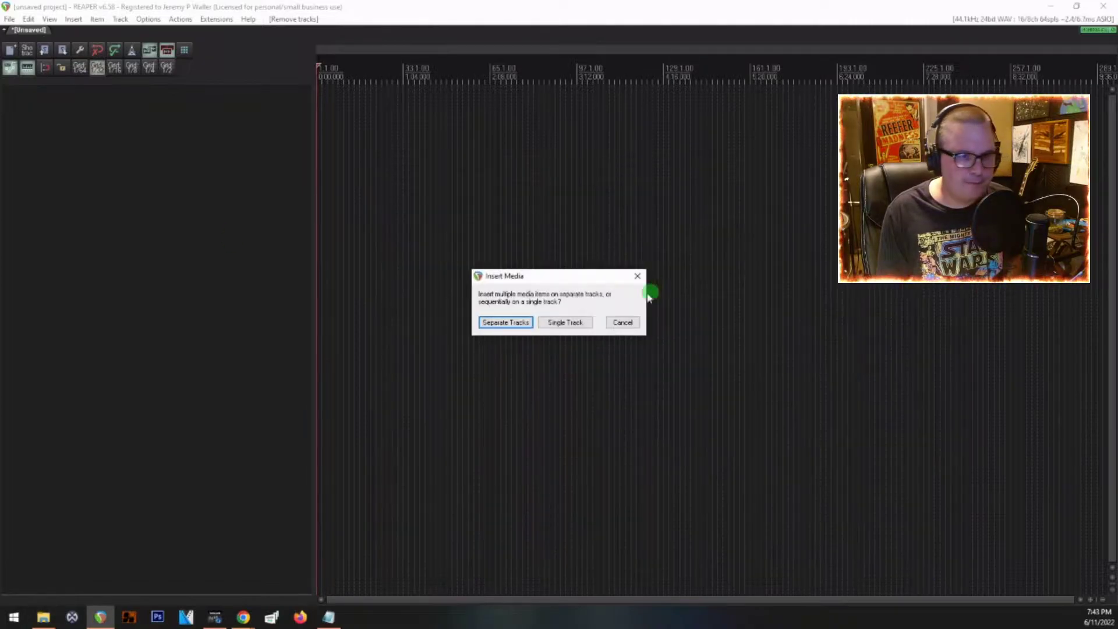
pyautogui.click(507, 330)
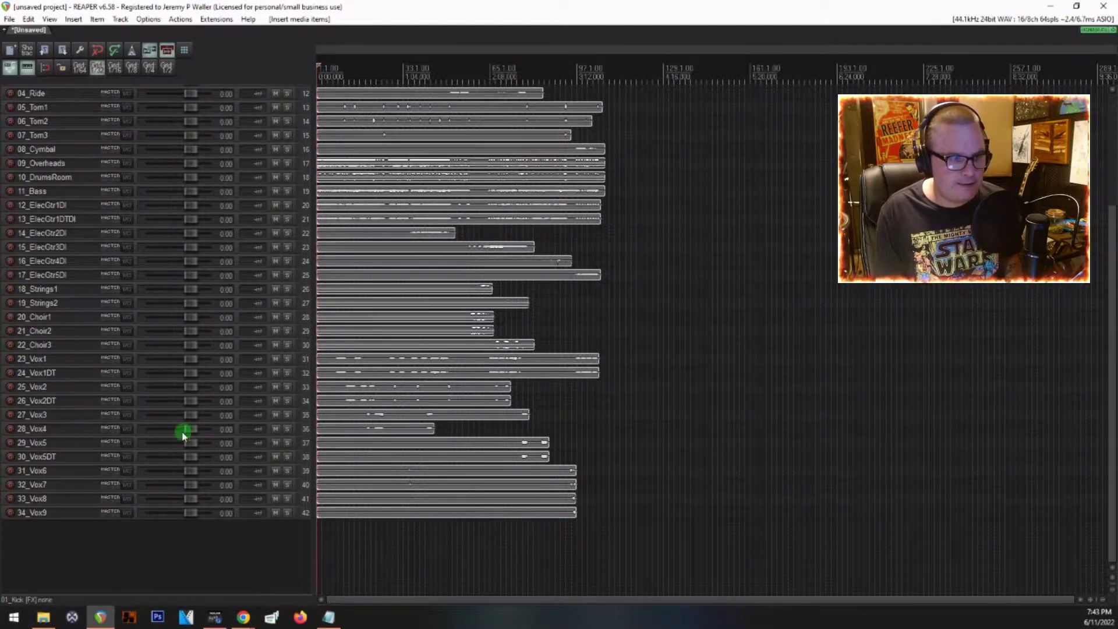
# Look over the imported tracks and their waveforms from the vocals up to the drums
pyautogui.scroll(2, 124, 442)
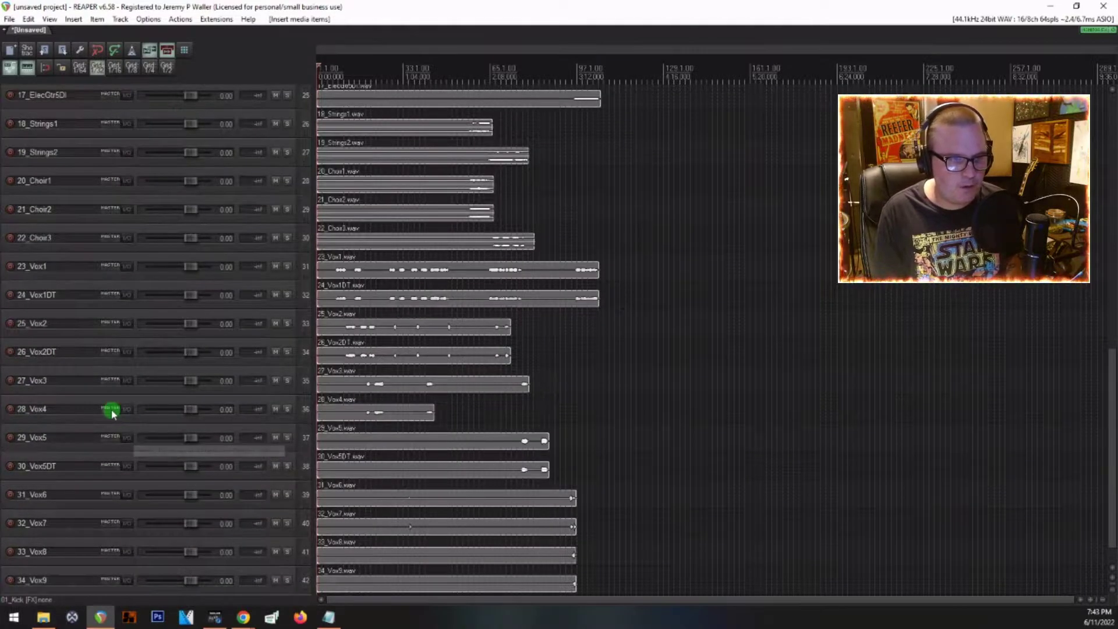
pyautogui.scroll(8, 127, 336)
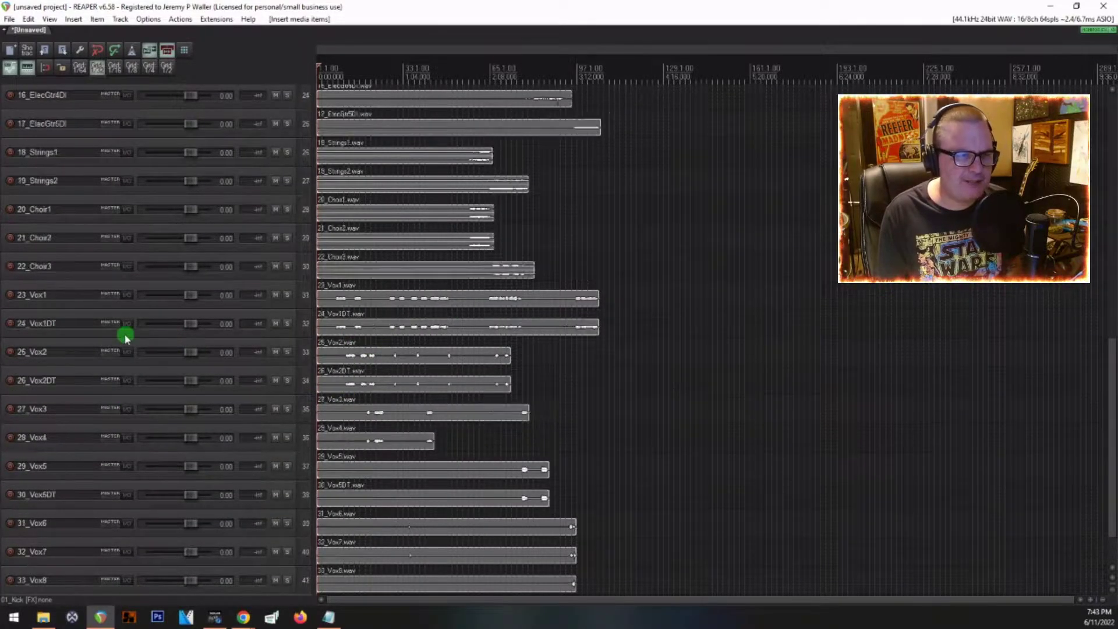
pyautogui.scroll(9, 125, 337)
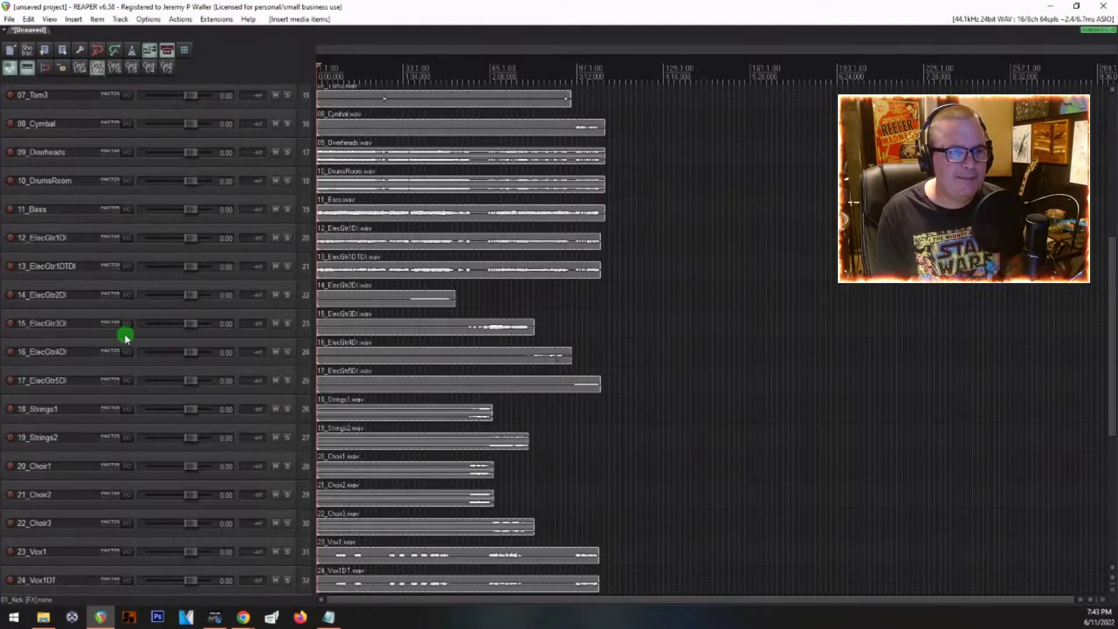
pyautogui.scroll(2, 124, 336)
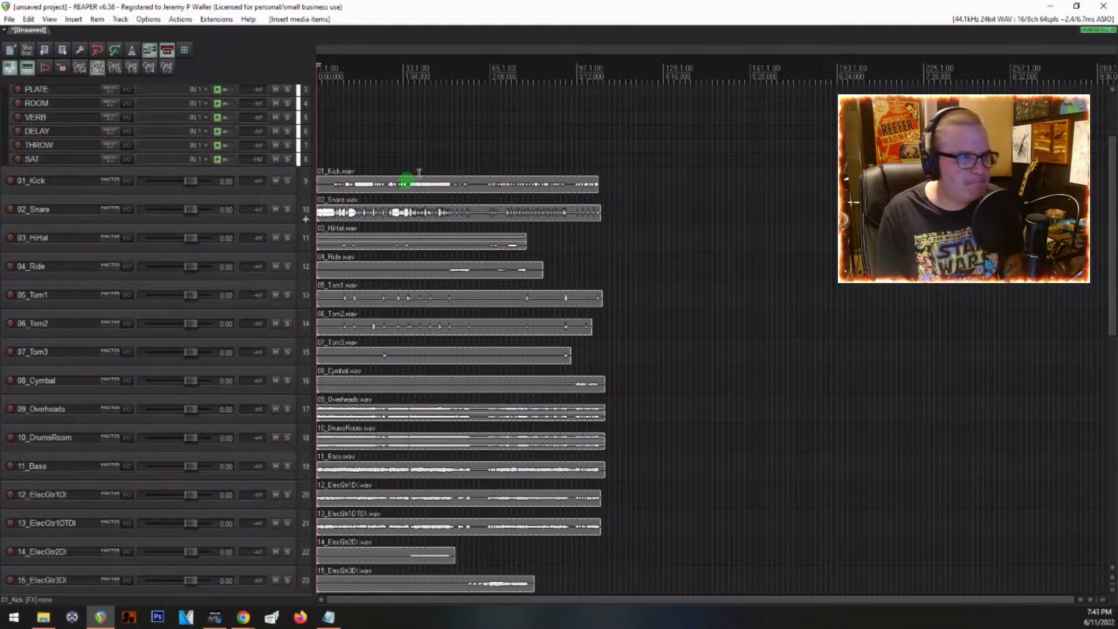
pyautogui.scroll(5, 355, 214)
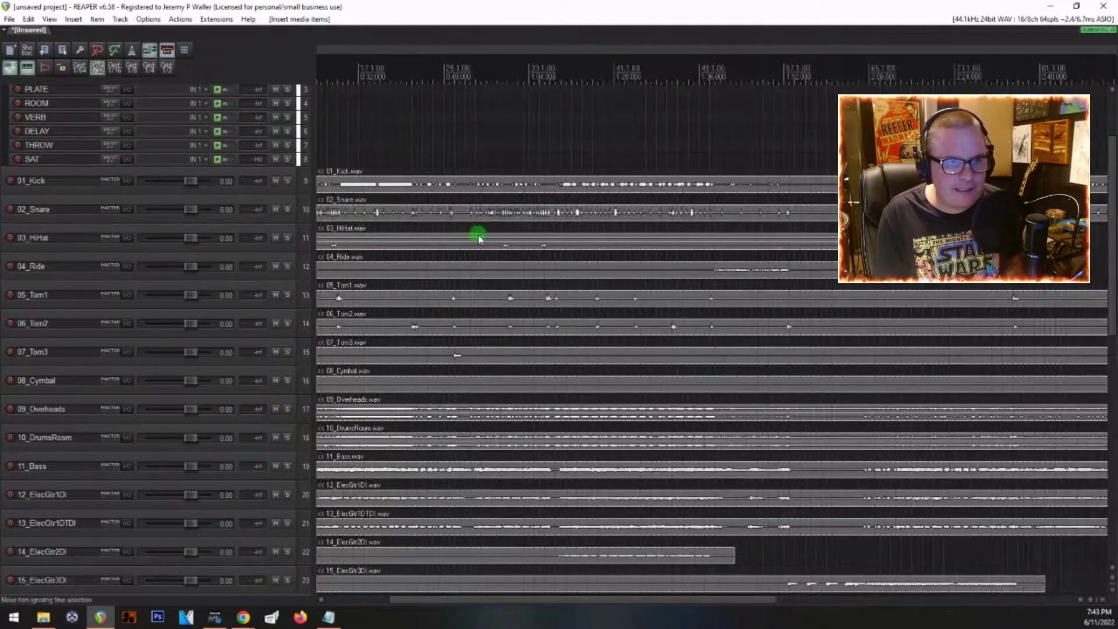
pyautogui.scroll(3, 459, 232)
pyautogui.scroll(-3, 641, 206)
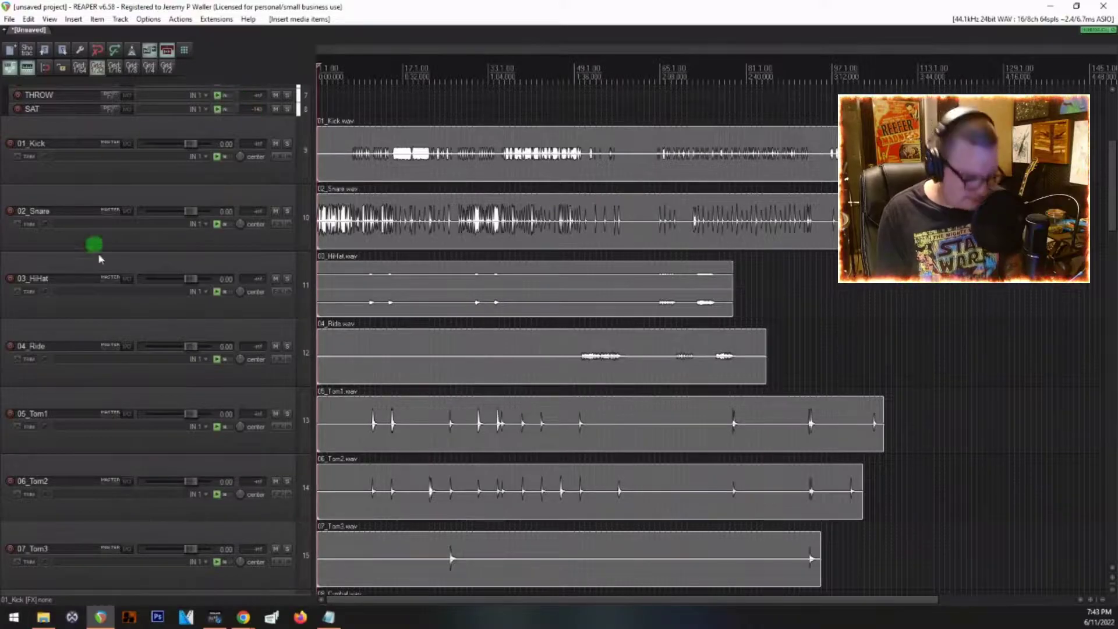
# Try lowering tracks 01_Kick through 34_Vox9 together to -5.99 dB in the mixer during playback, and reset them to 0 dB
pyautogui.hotkey('ctrl', 'm')
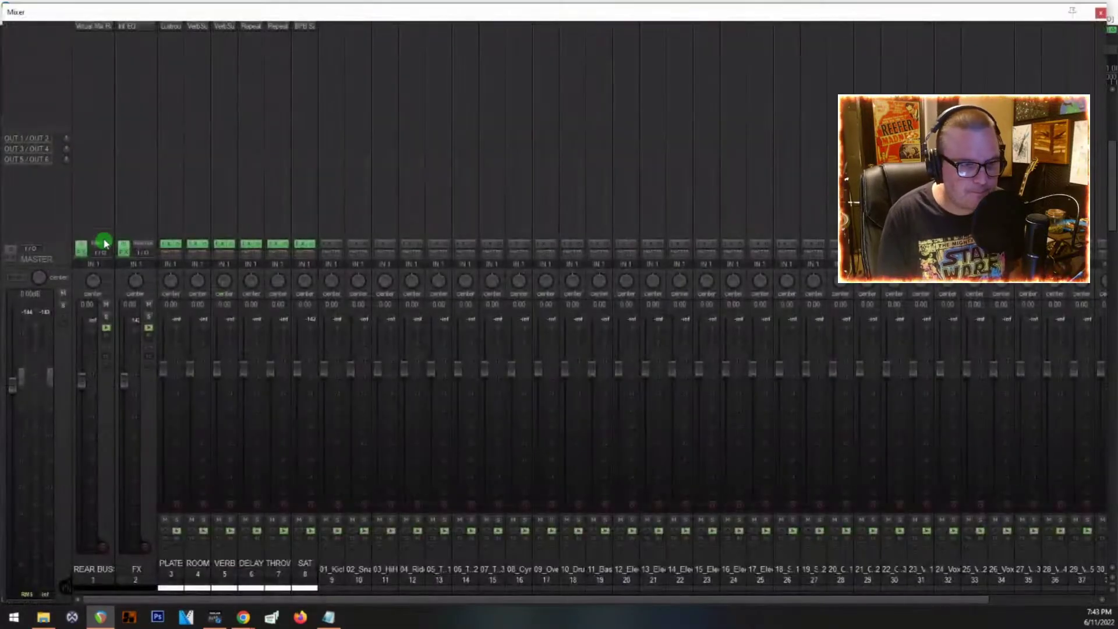
pyautogui.click(340, 564)
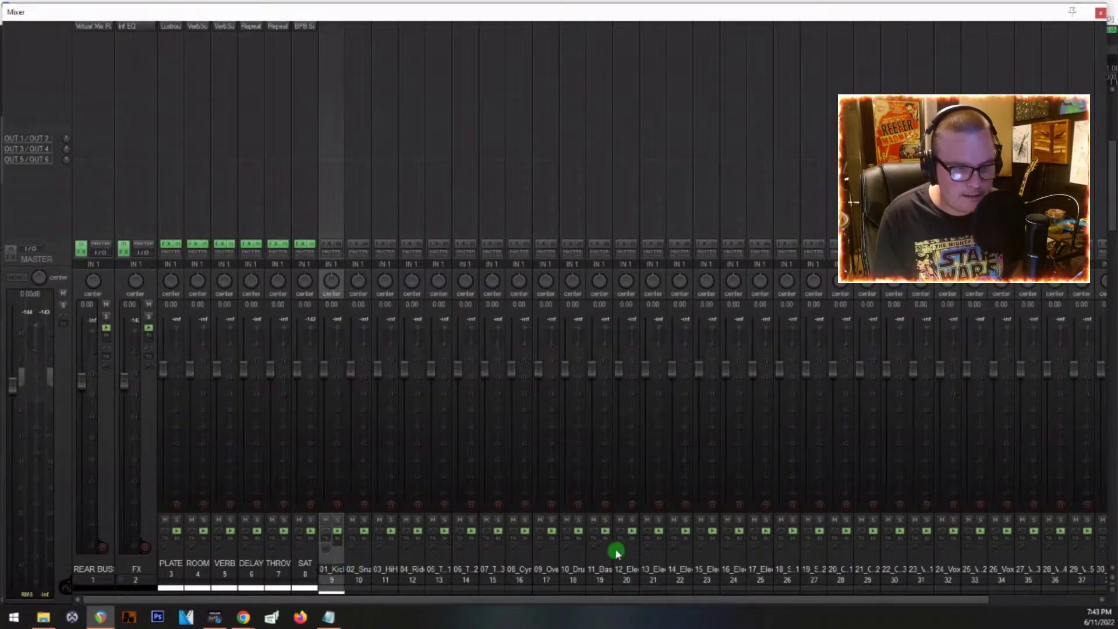
pyautogui.hscroll(3, 617, 552)
pyautogui.keyDown('shift'); pyautogui.click(1105, 562); pyautogui.keyUp('shift')
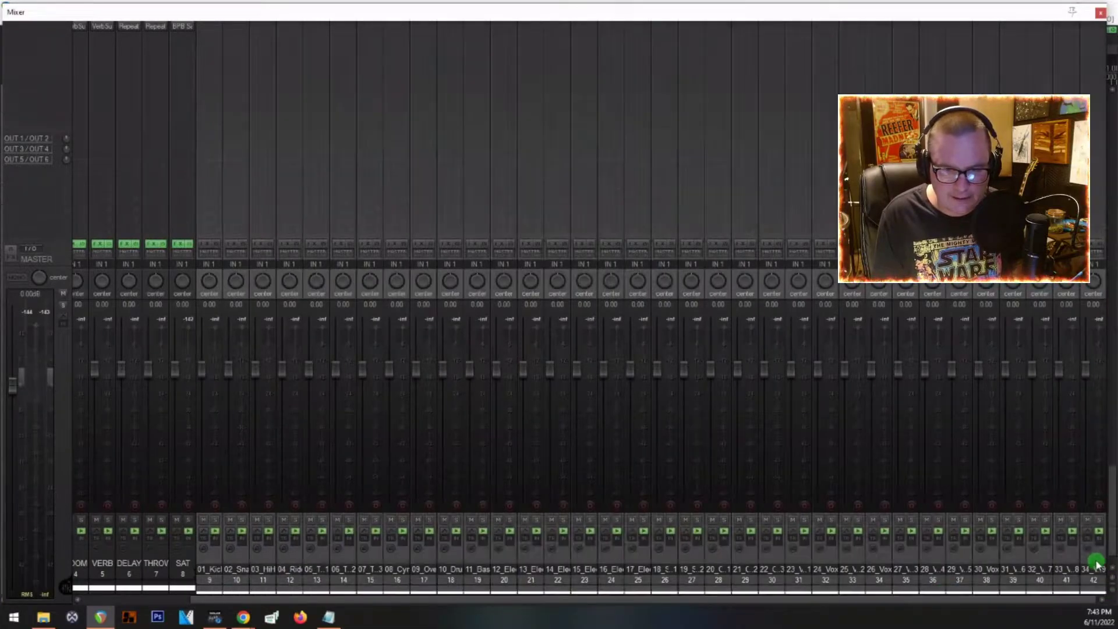
pyautogui.moveTo(205, 379); pyautogui.dragTo(198, 397)
pyautogui.press('space')
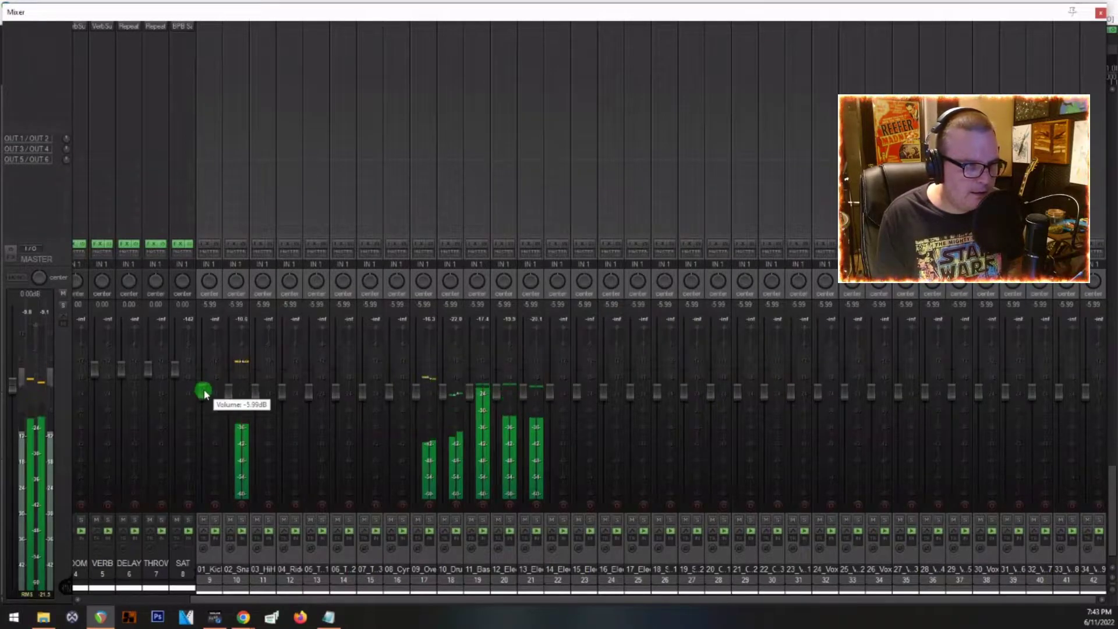
pyautogui.doubleClick(203, 390)
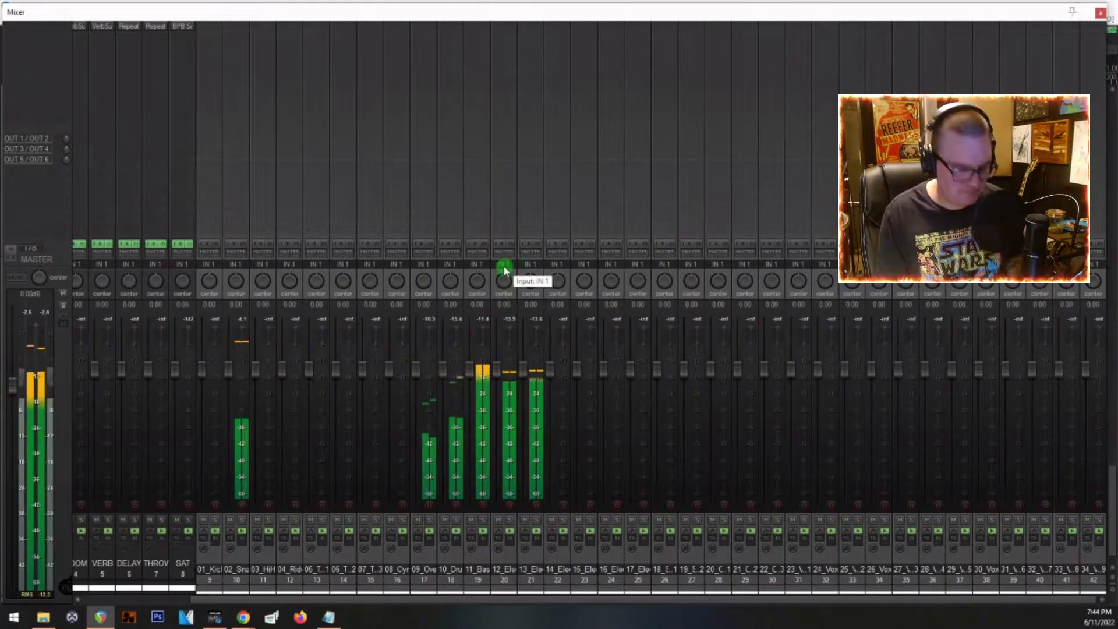
pyautogui.hotkey('ctrl', 'm')
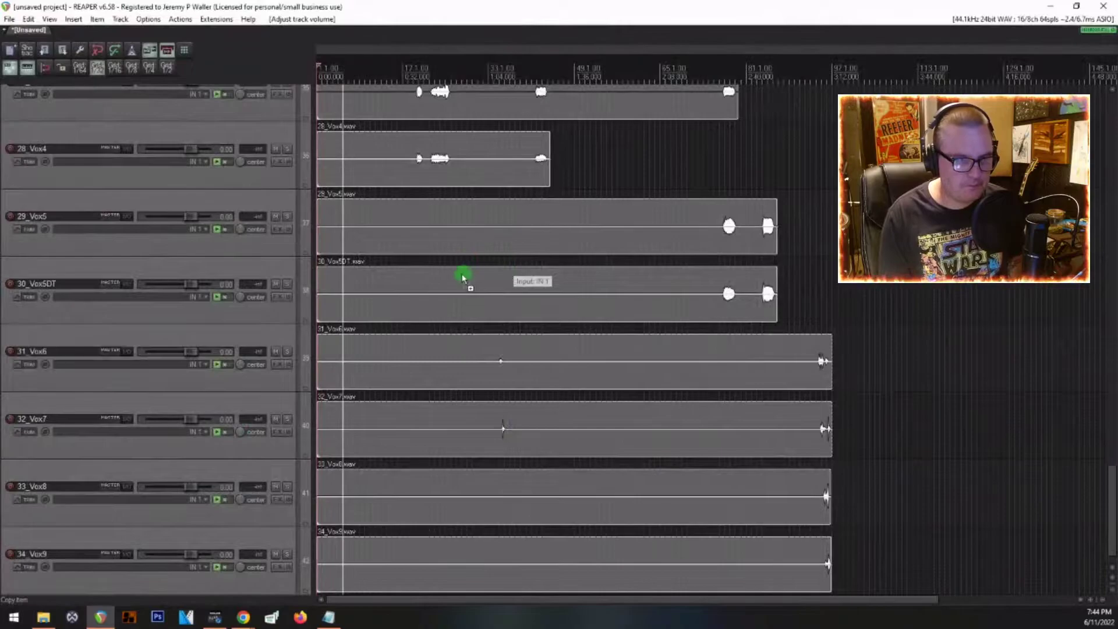
# Select the four electric guitar tracks from 14_ElecGtr2DI through 17_ElecGtr5DI
pyautogui.scroll(-2, 464, 278)
pyautogui.scroll(-1, 373, 223)
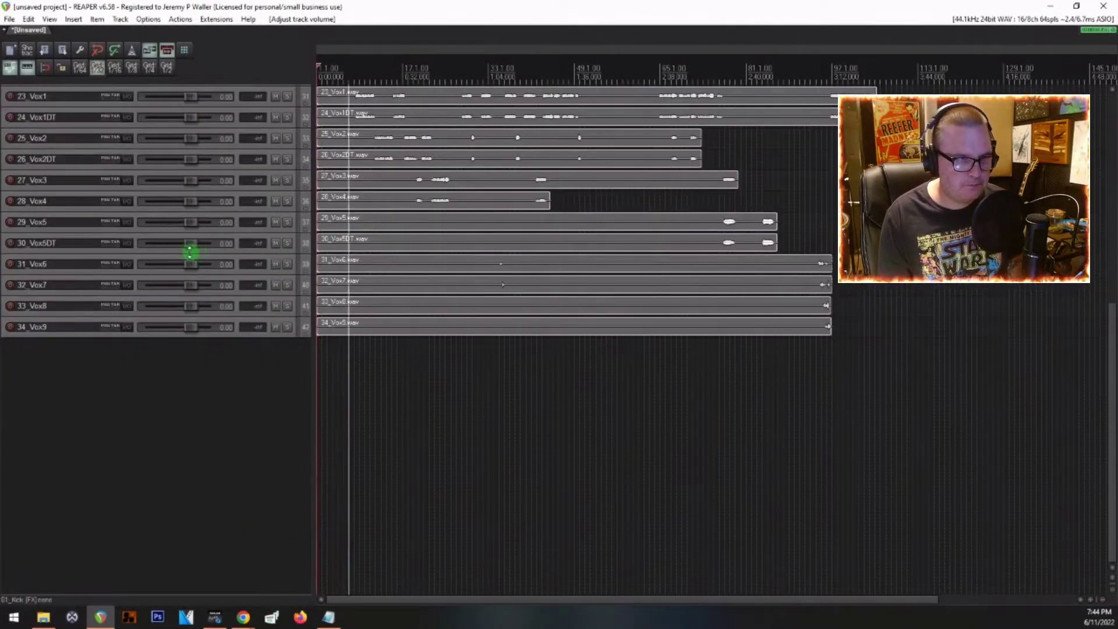
pyautogui.scroll(3, 194, 252)
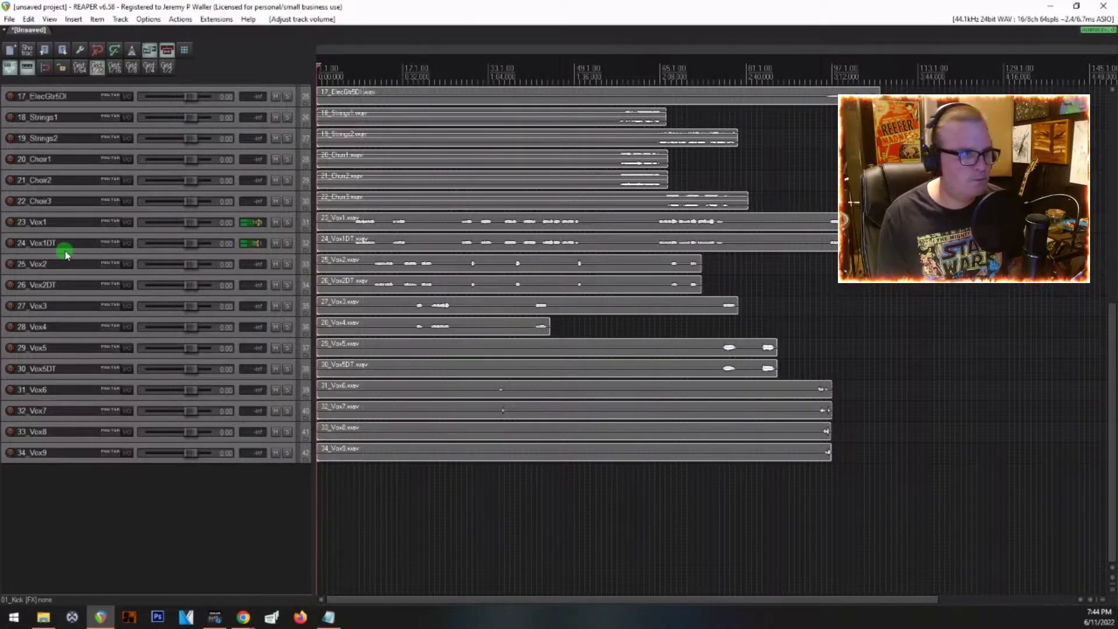
pyautogui.scroll(2, 65, 254)
pyautogui.scroll(2, 66, 252)
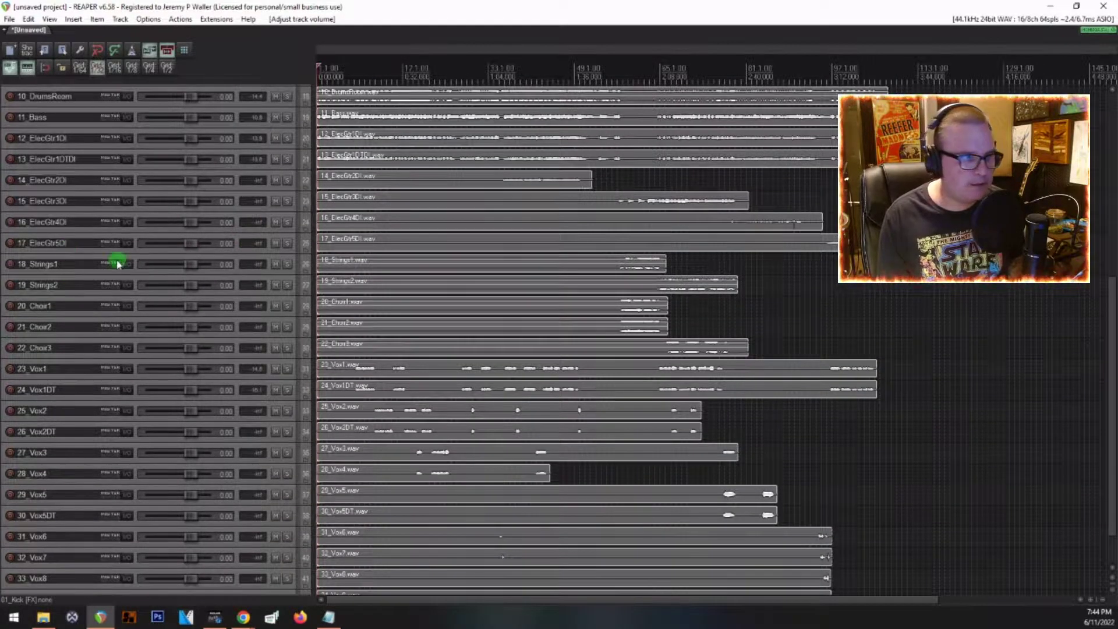
pyautogui.scroll(3, 100, 254)
pyautogui.scroll(3, 100, 255)
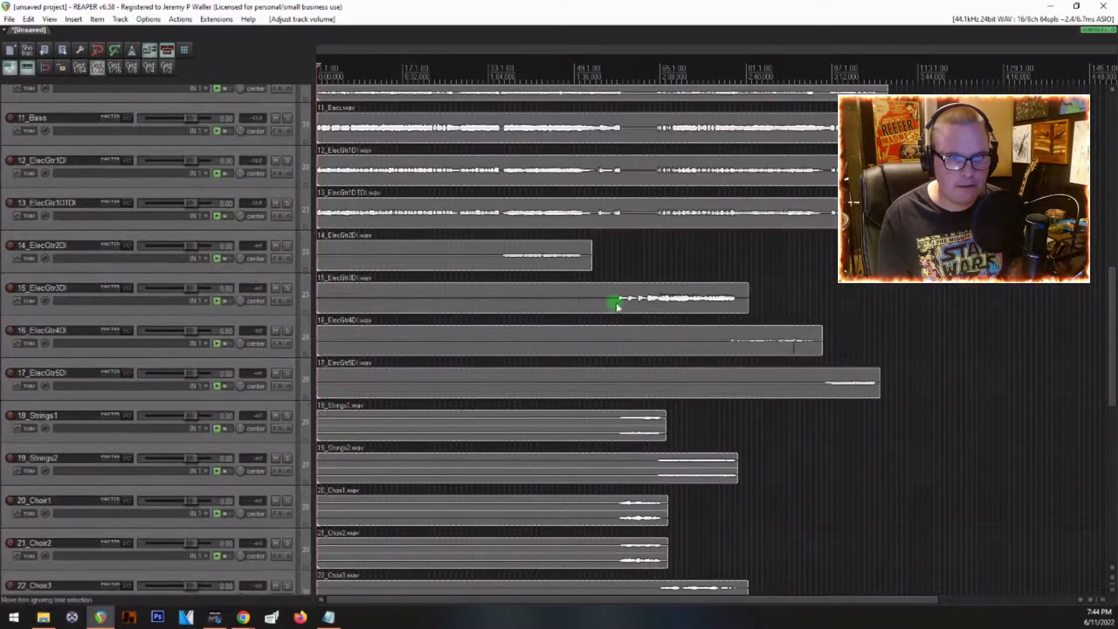
pyautogui.click(133, 239)
pyautogui.keyDown('shift'); pyautogui.click(164, 356); pyautogui.keyUp('shift')
pyautogui.keyDown('shift'); pyautogui.click(164, 368); pyautogui.keyUp('shift')
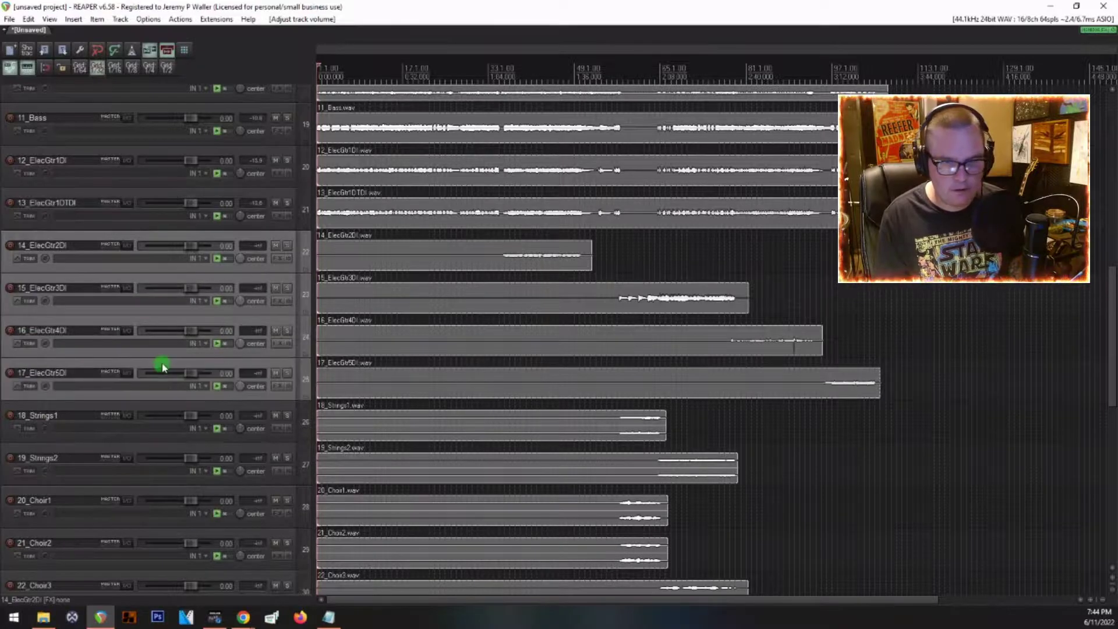
# Try coloring the selected guitar tracks light red while all media items are selected, and undo the color change
pyautogui.hotkey('shift', 'c')
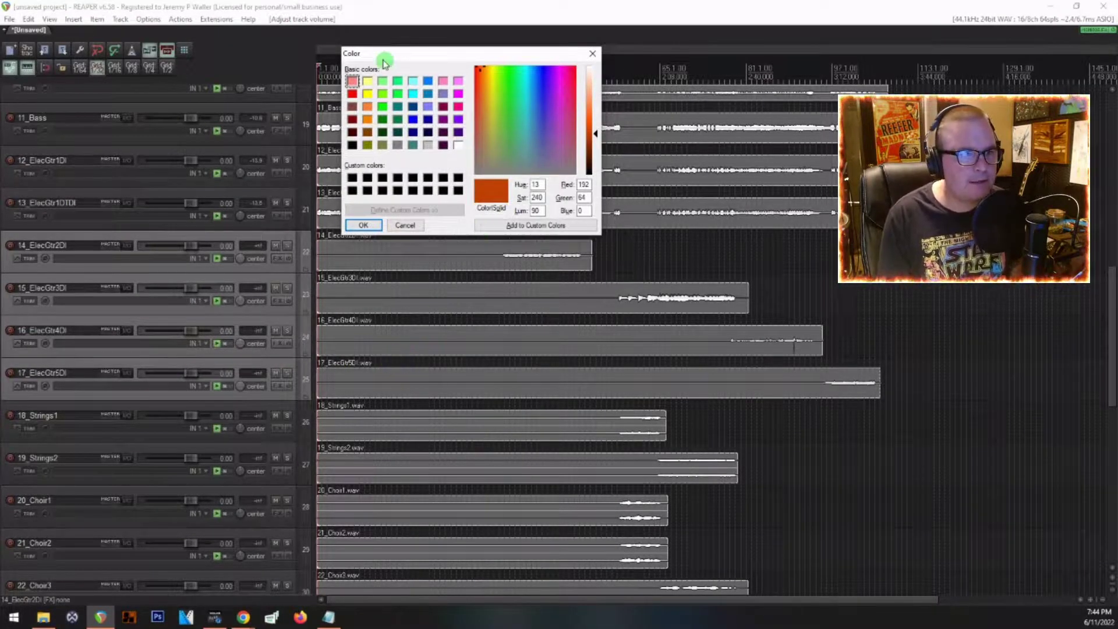
pyautogui.click(352, 82)
pyautogui.click(362, 225)
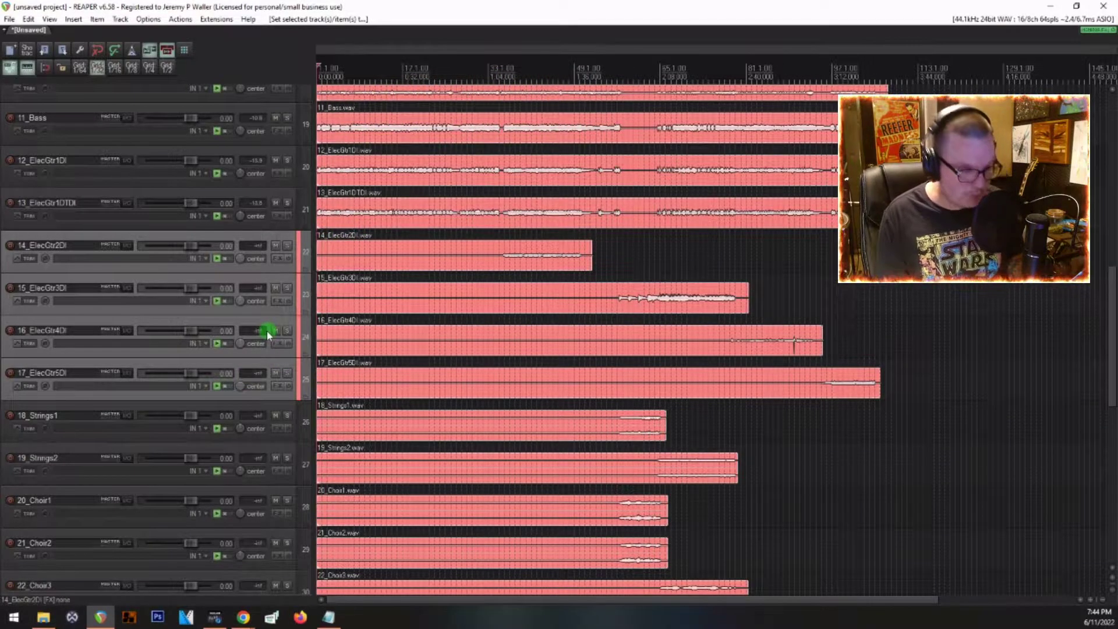
pyautogui.hotkey('ctrl', 'z')
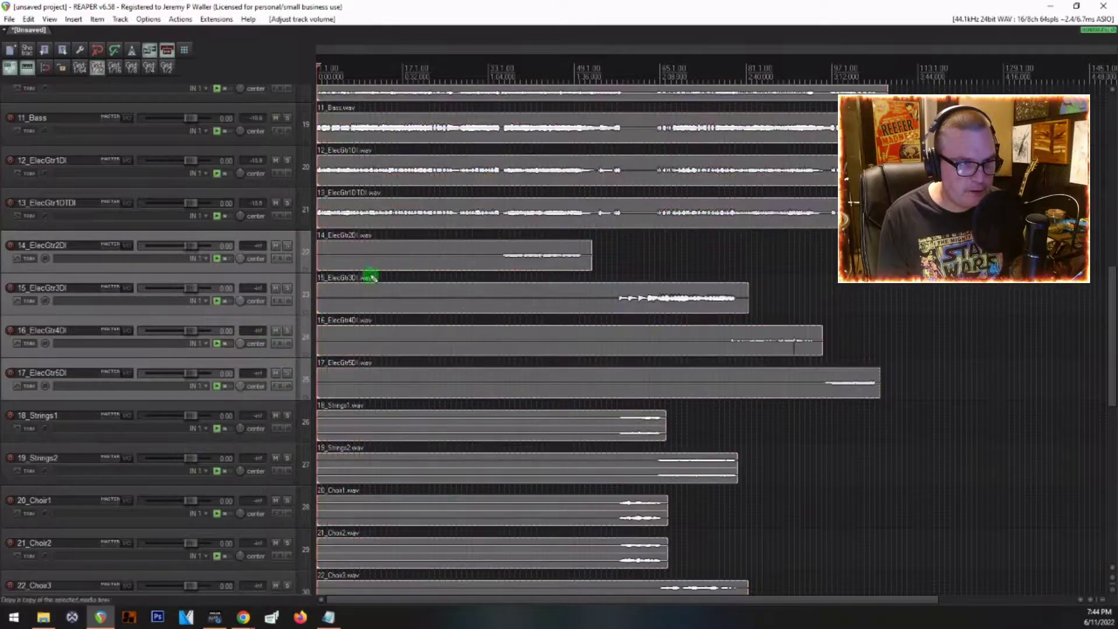
# Select only the media items on tracks 14 to 17 and color these tracks and items light red (255, 128, 128)
pyautogui.moveTo(363, 259); pyautogui.dragTo(322, 401)
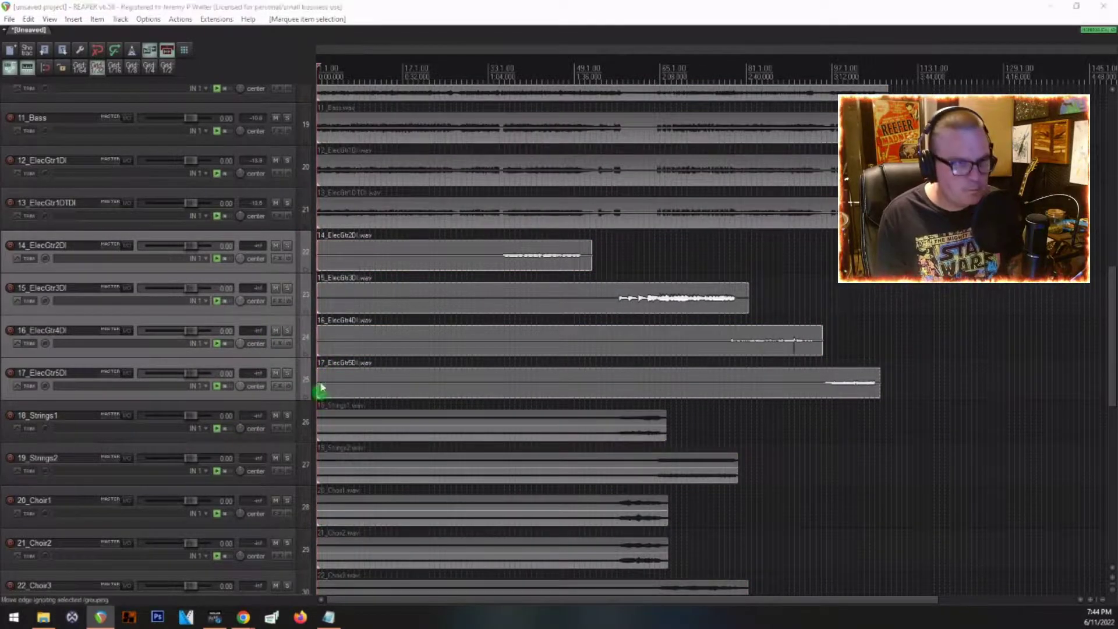
pyautogui.hotkey('ctrl', 'shift', 'c')
pyautogui.click(352, 82)
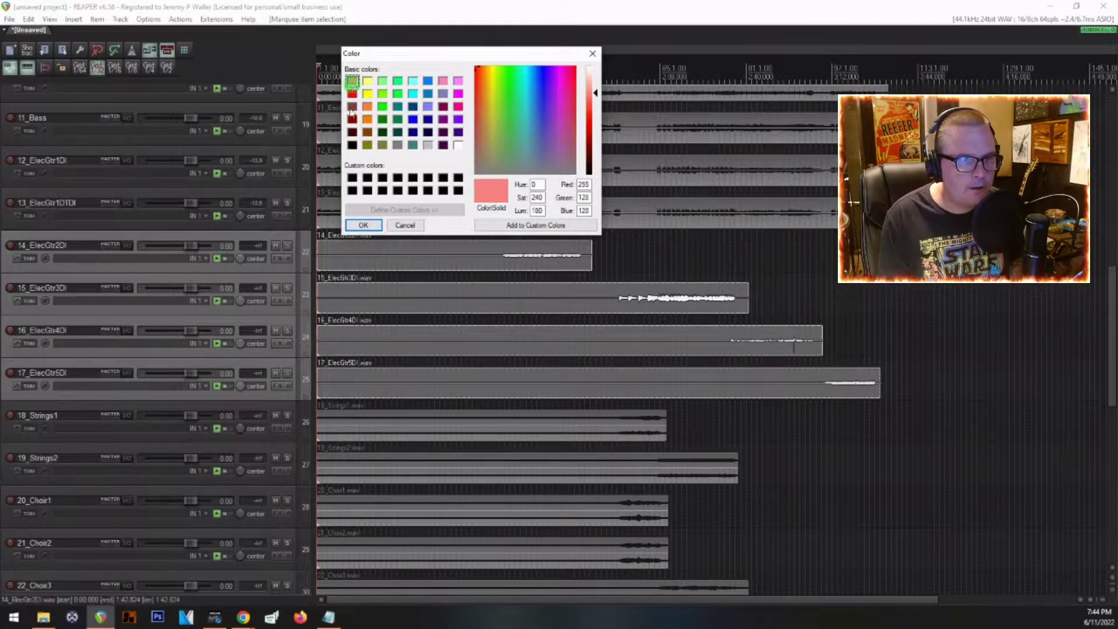
pyautogui.click(366, 225)
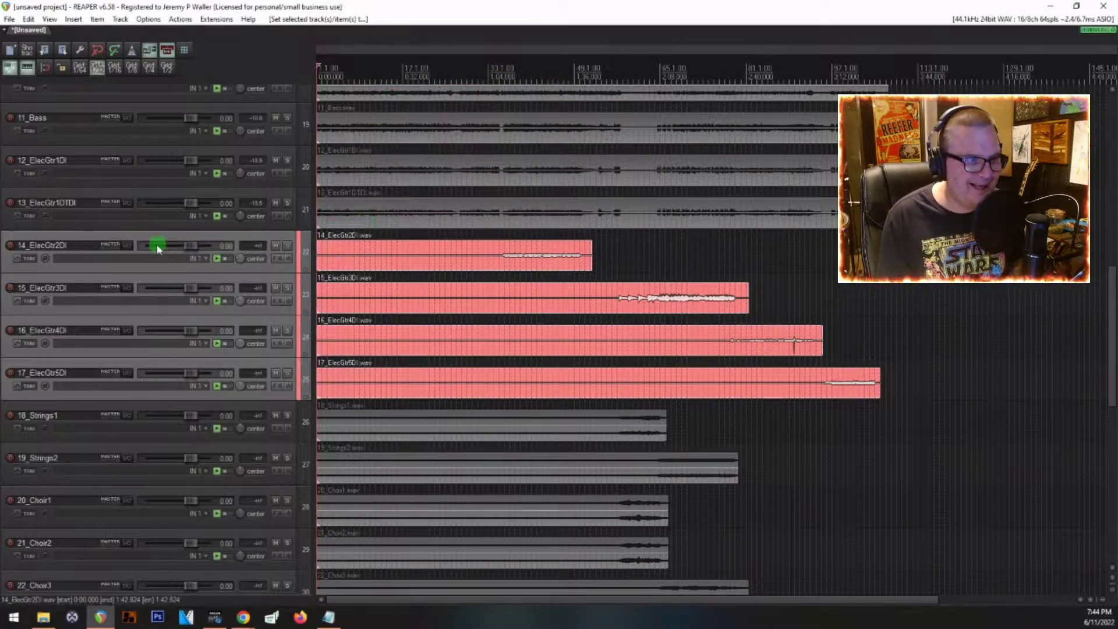
# Select tracks 12_ElecGtr1DI and 13_ElecGtr1DTDI with their media items and color them red (255, 0, 0)
pyautogui.scroll(-3, 158, 249)
pyautogui.scroll(4, 157, 247)
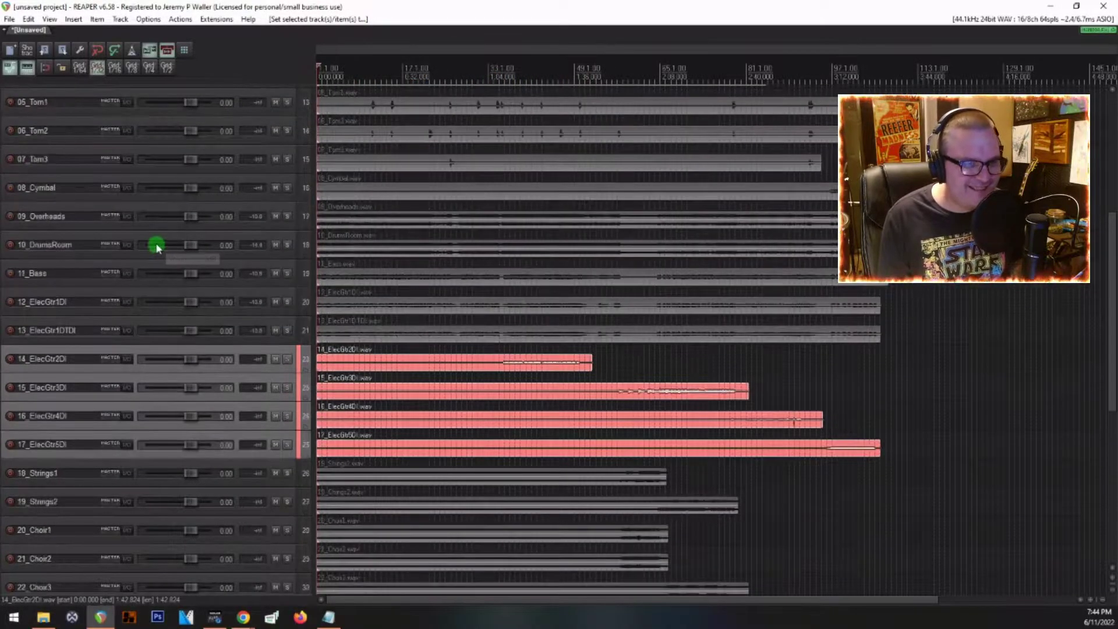
pyautogui.click(60, 325)
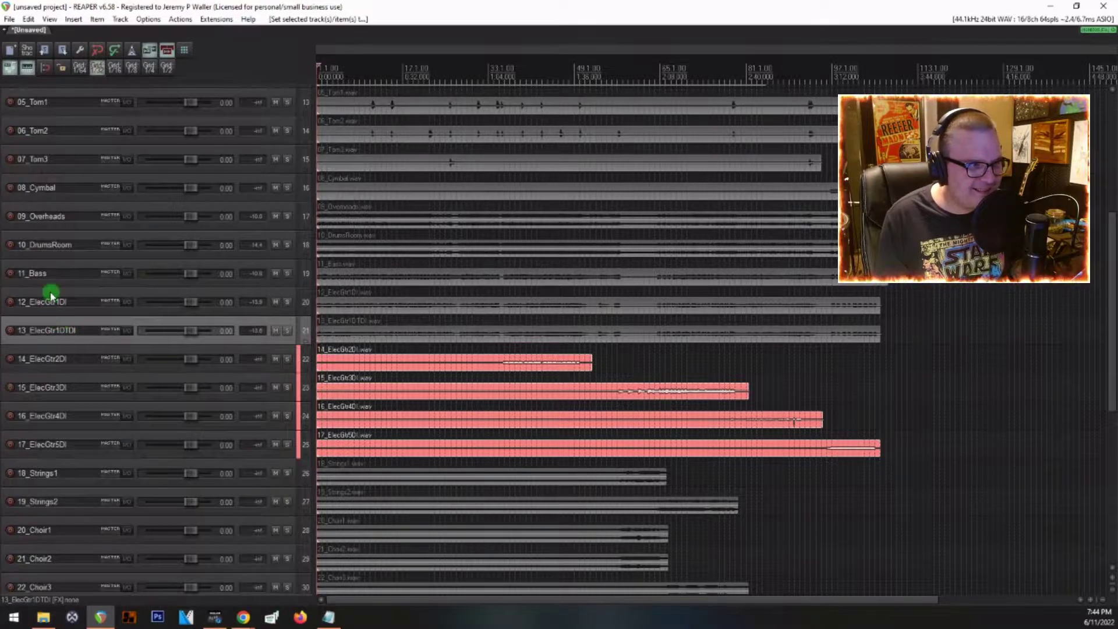
pyautogui.keyDown('ctrl'); pyautogui.click(52, 296); pyautogui.keyUp('ctrl')
pyautogui.scroll(3, 163, 294)
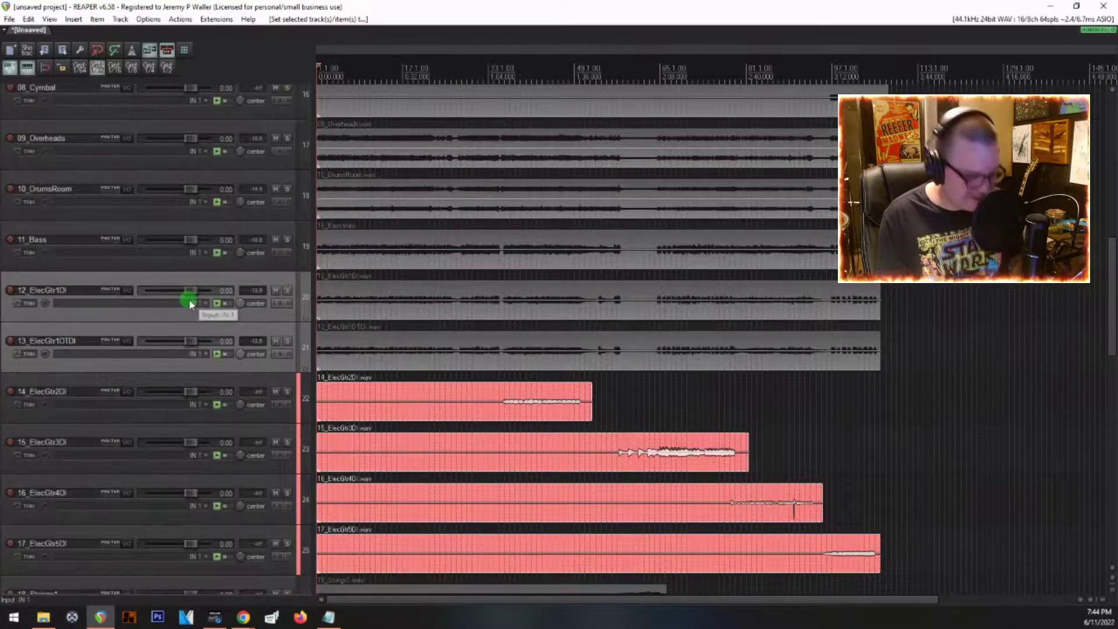
pyautogui.moveTo(335, 332); pyautogui.dragTo(330, 362)
pyautogui.hotkey('ctrl', 'shift', 'c')
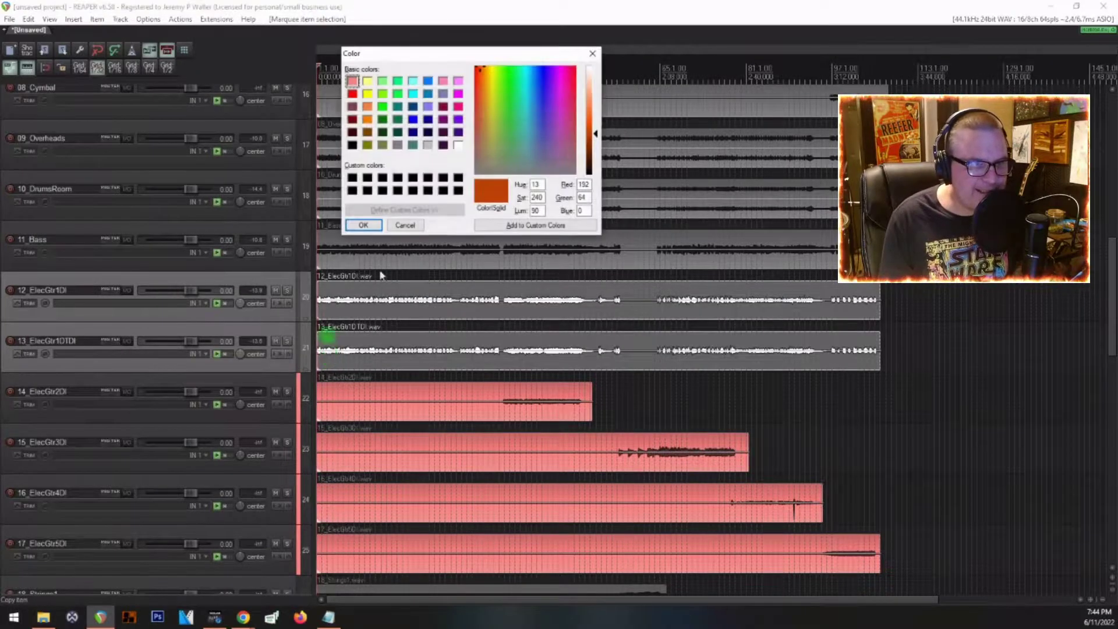
pyautogui.click(352, 94)
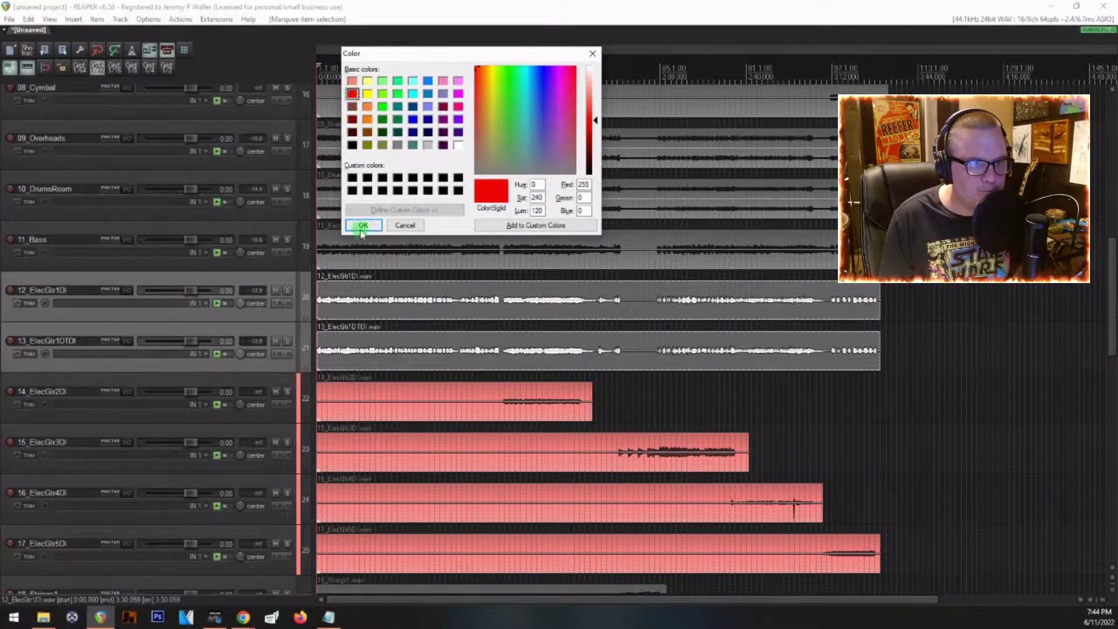
pyautogui.click(362, 225)
# Try coloring track 11_Bass yellow while the items on tracks 12 and 13 are still selected, and undo the color change
pyautogui.scroll(2, 34, 294)
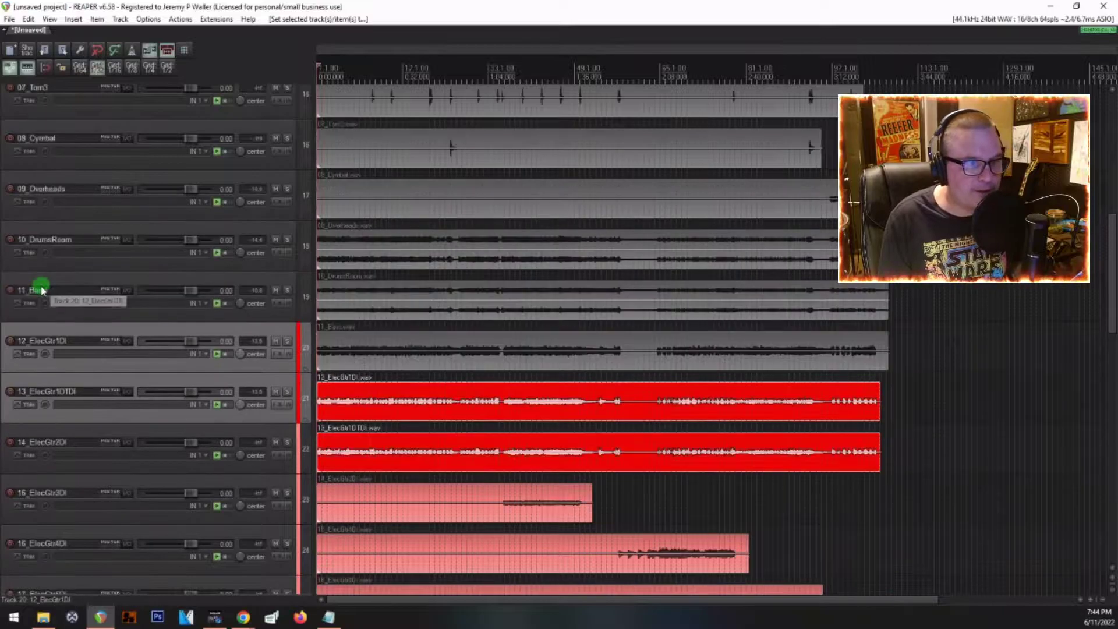
pyautogui.click(38, 327)
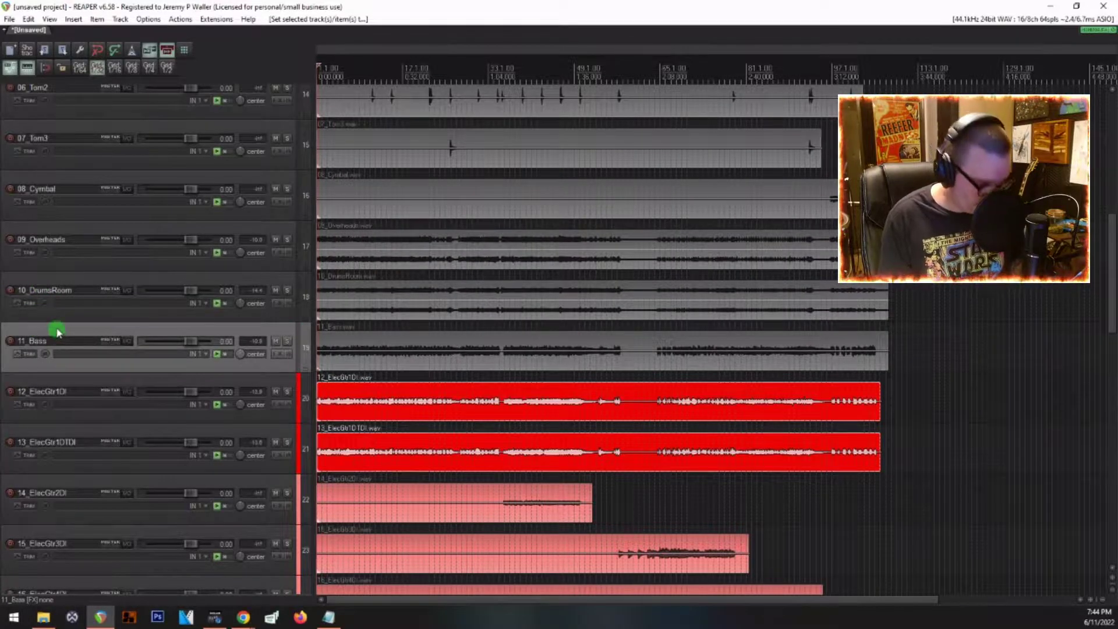
pyautogui.click(331, 338)
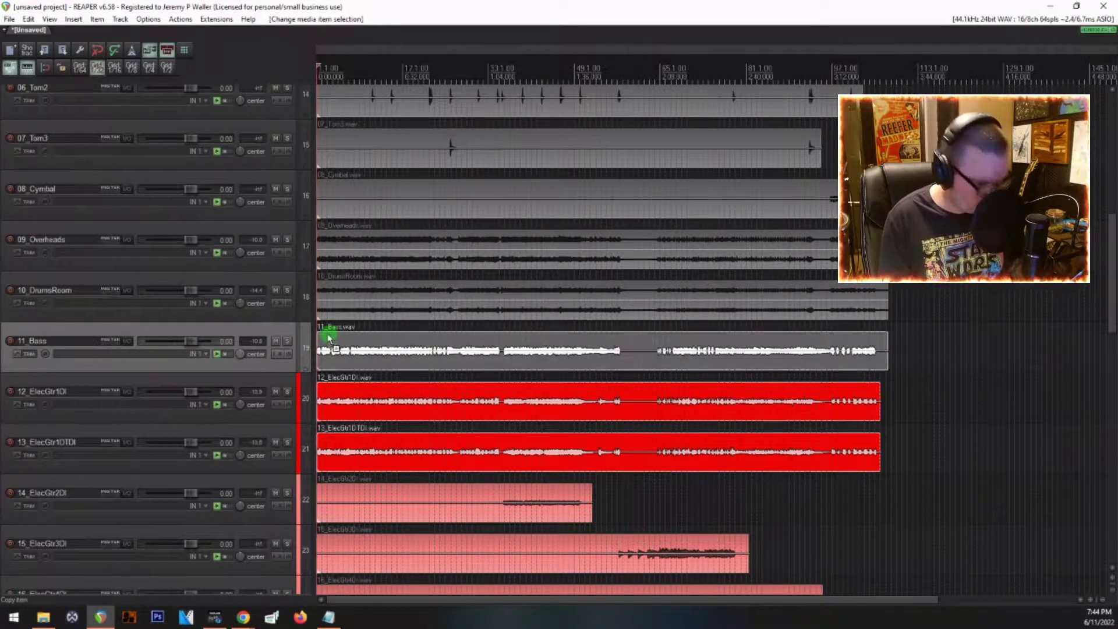
pyautogui.hotkey('ctrl', 'c')
pyautogui.click(368, 94)
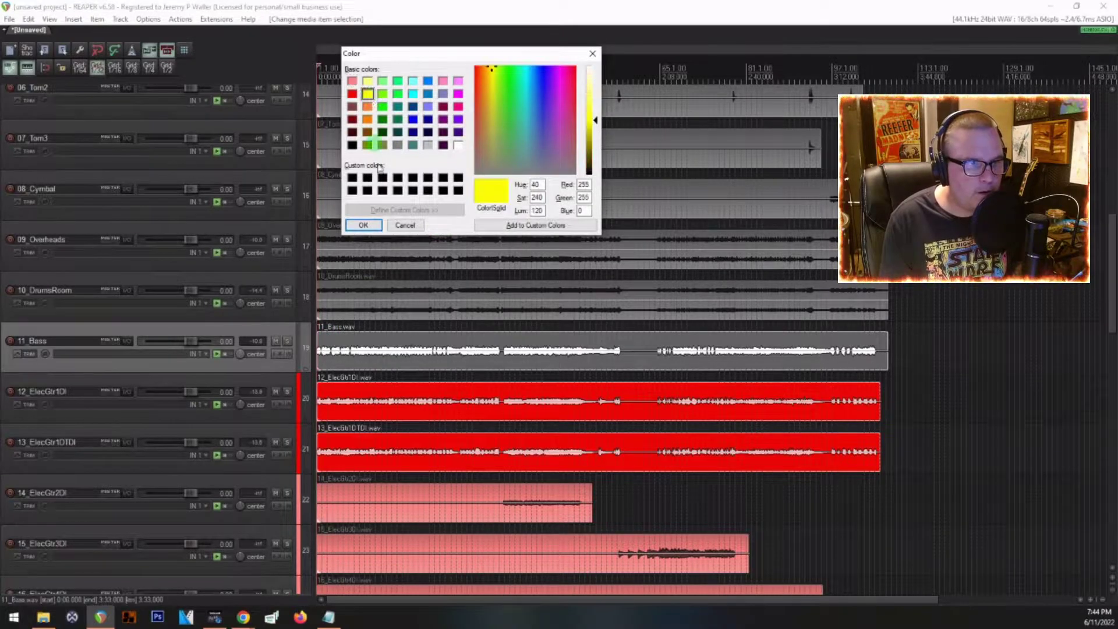
pyautogui.click(363, 226)
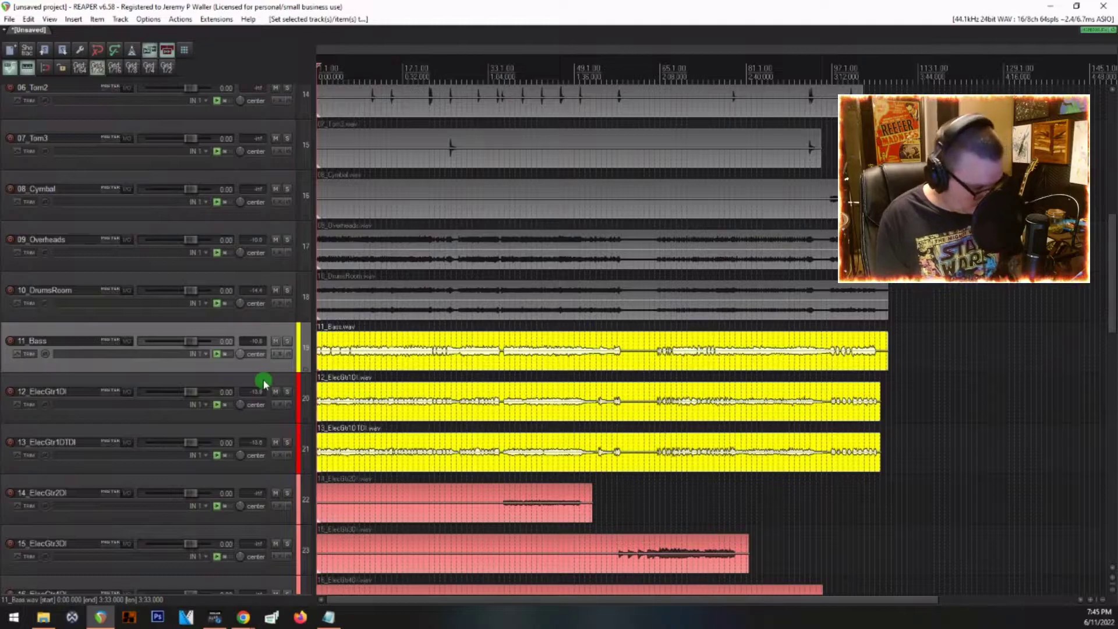
pyautogui.click(258, 343)
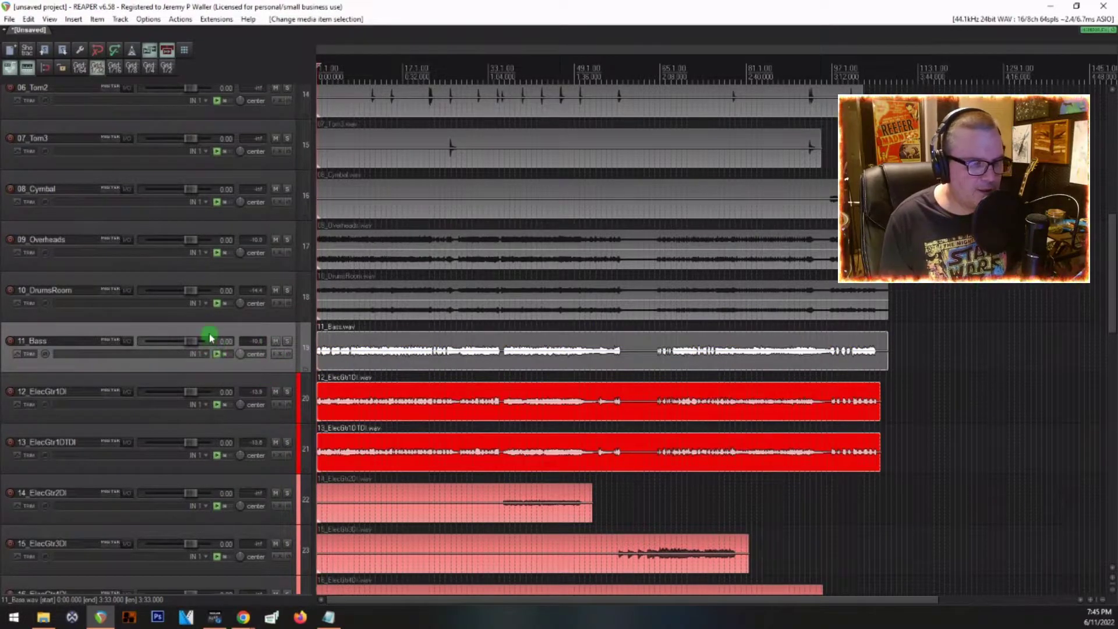
# Select only the 11_Bass track and its media item and color them yellow (255, 255, 0)
pyautogui.click(326, 345)
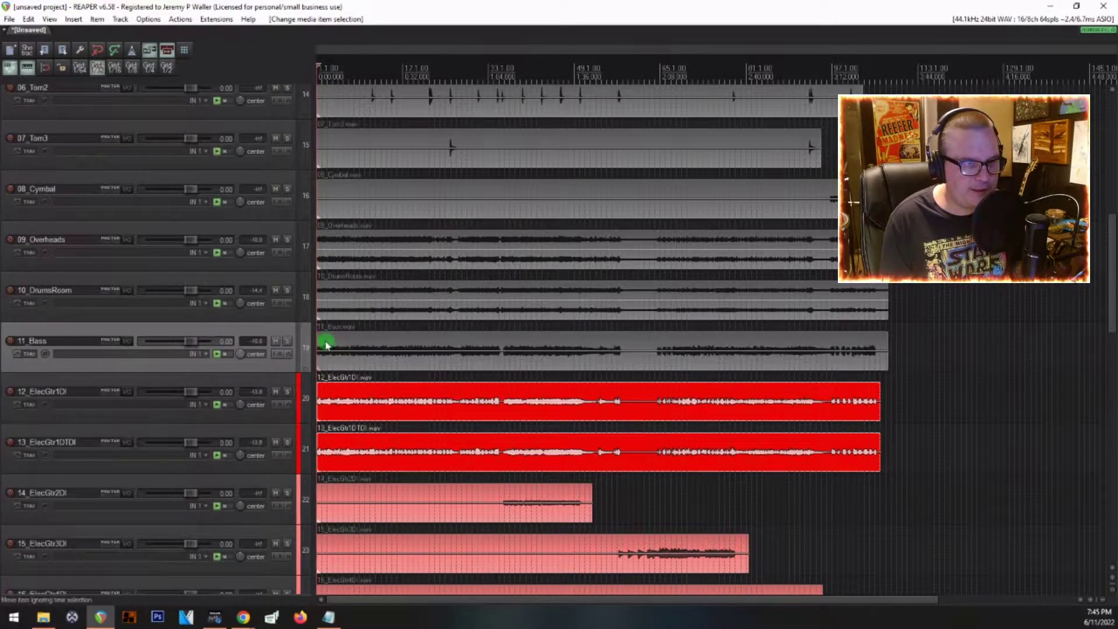
pyautogui.click(224, 333)
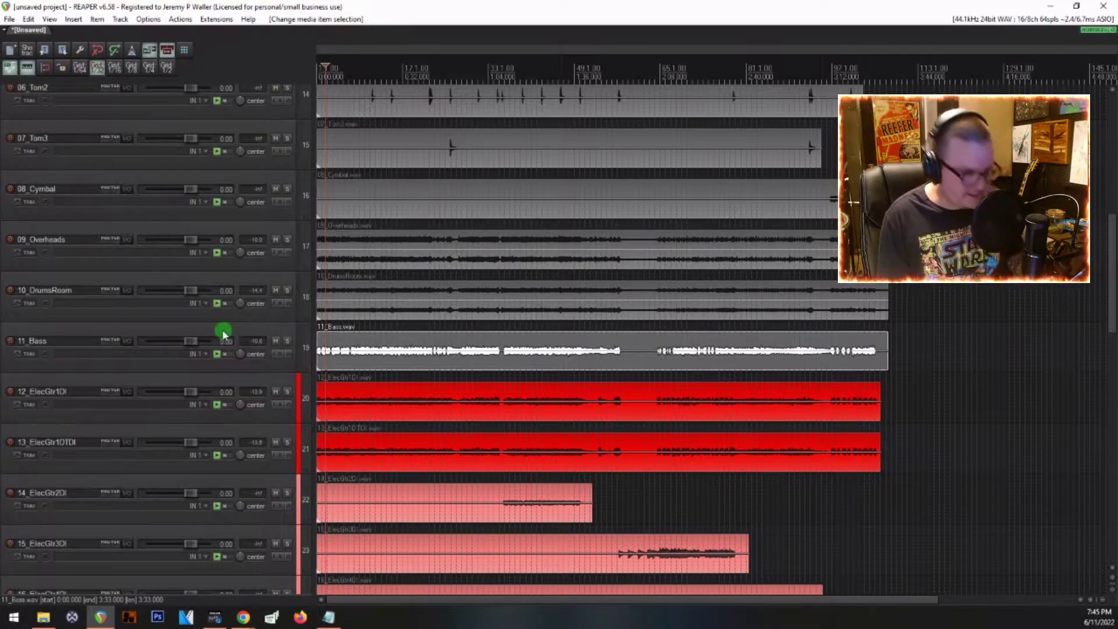
pyautogui.click(223, 333)
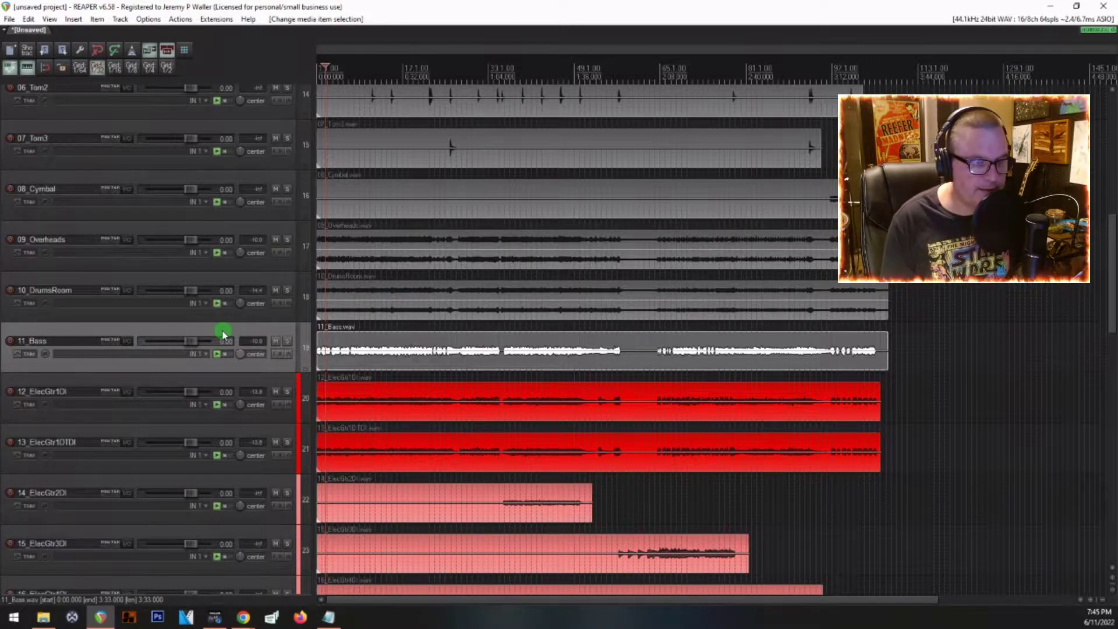
pyautogui.doubleClick(223, 333)
pyautogui.click(367, 93)
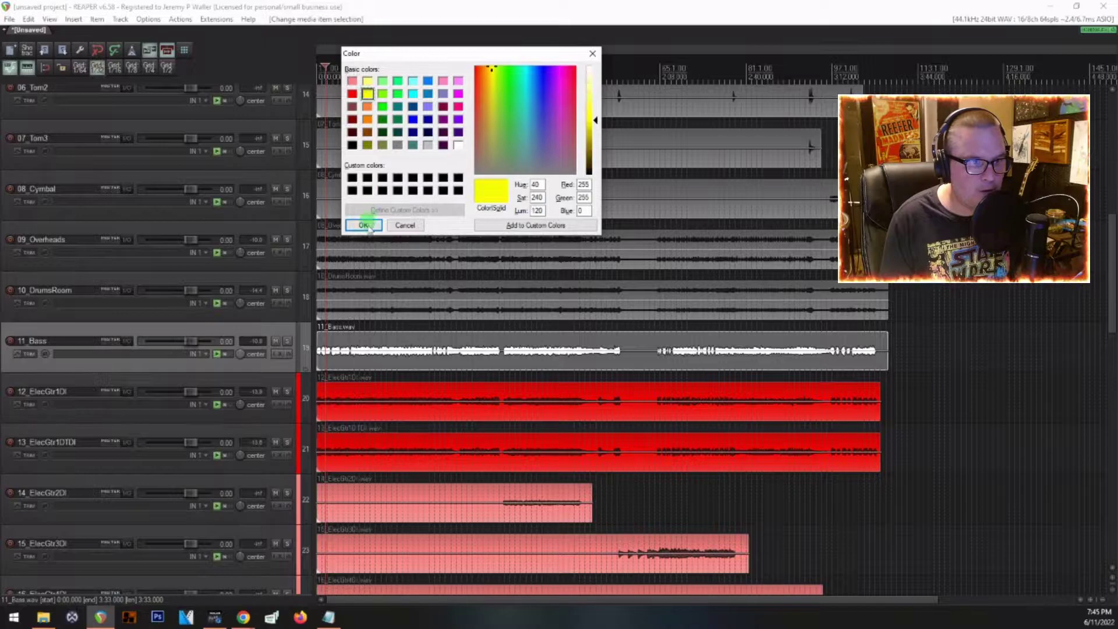
pyautogui.click(364, 225)
# Select the drum tracks from 01_Kick through 10_DrumsRoom with their media items and color them magenta (255, 0, 255)
pyautogui.scroll(2, 124, 348)
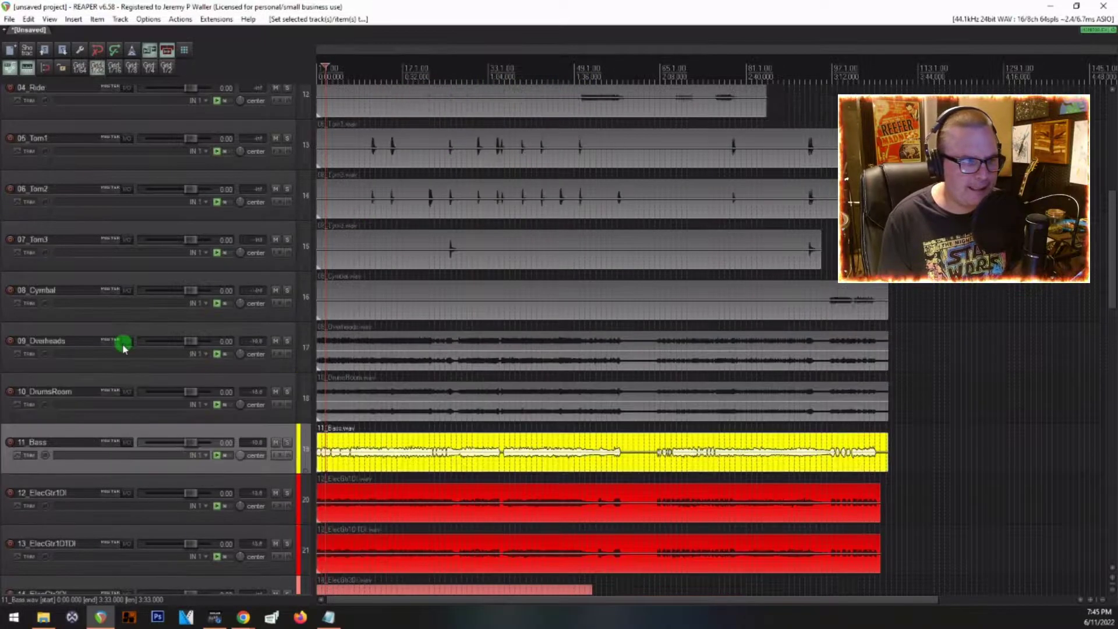
pyautogui.click(65, 387)
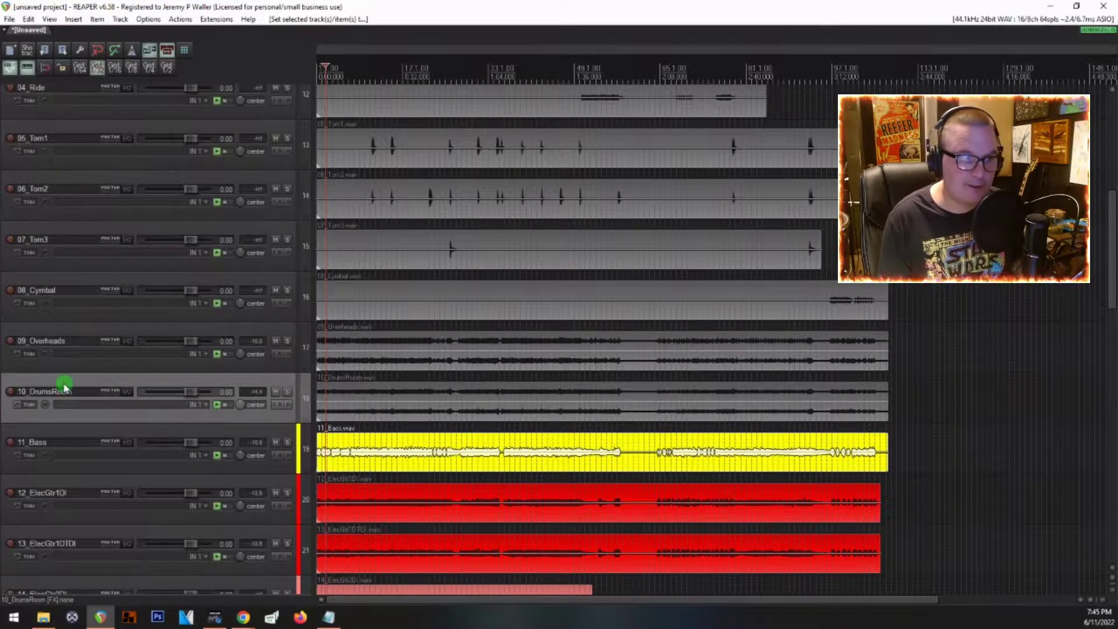
pyautogui.scroll(5, 64, 387)
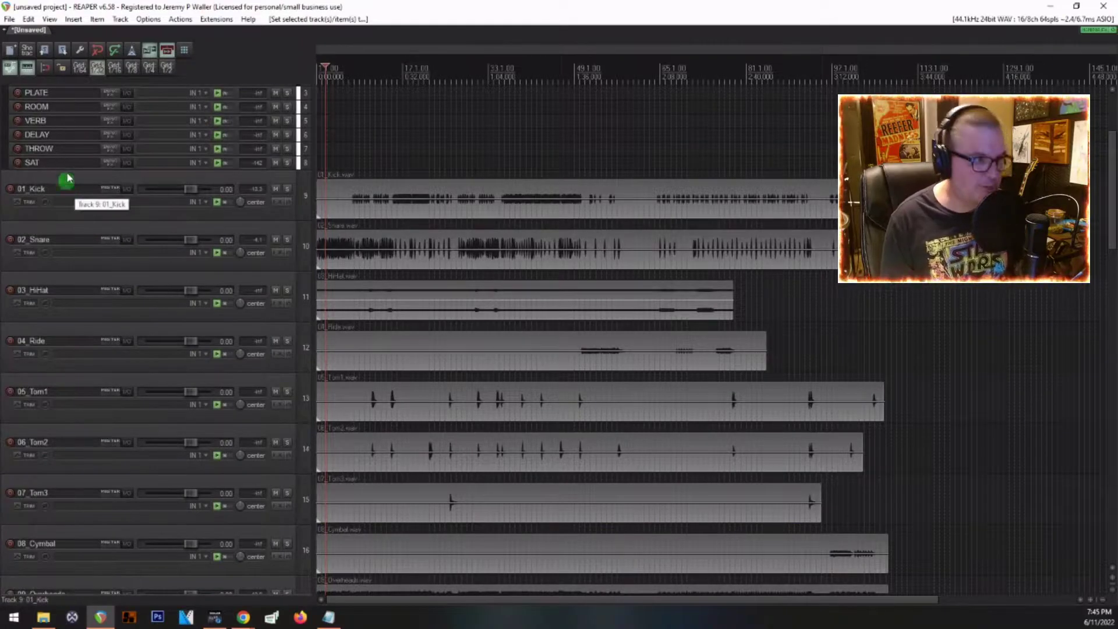
pyautogui.keyDown('shift'); pyautogui.click(69, 178); pyautogui.keyUp('shift')
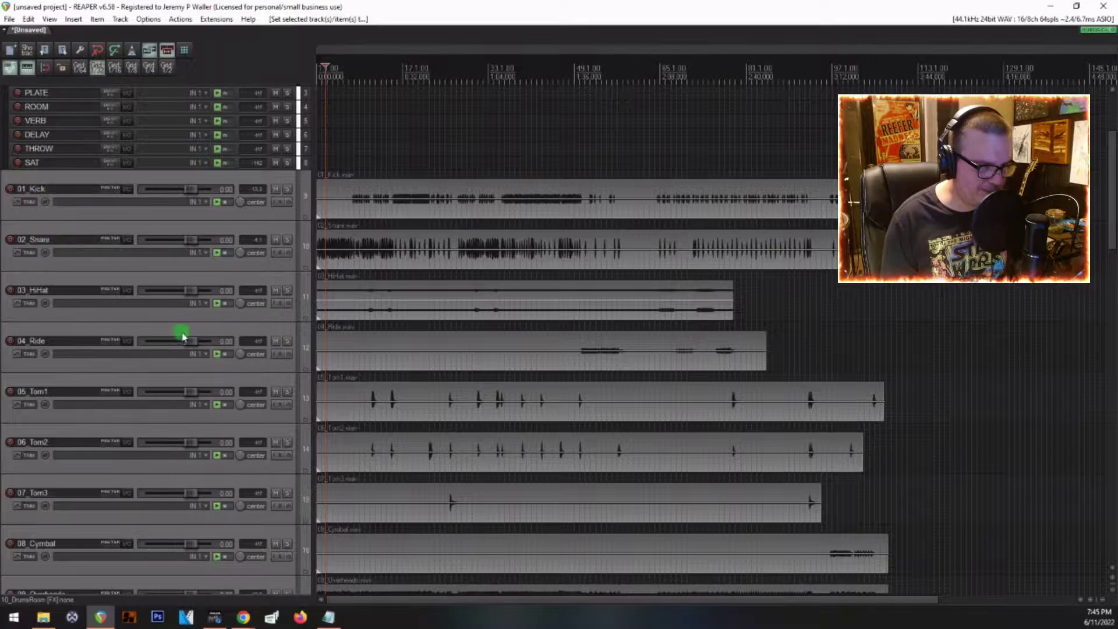
pyautogui.press('pagedown')
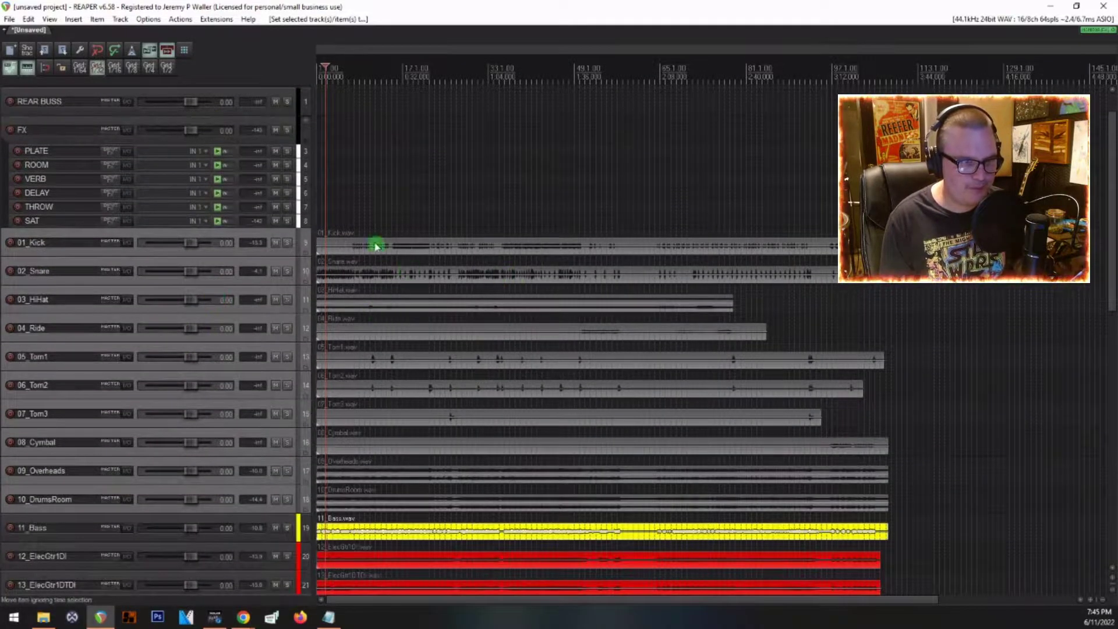
pyautogui.moveTo(366, 251); pyautogui.dragTo(327, 502)
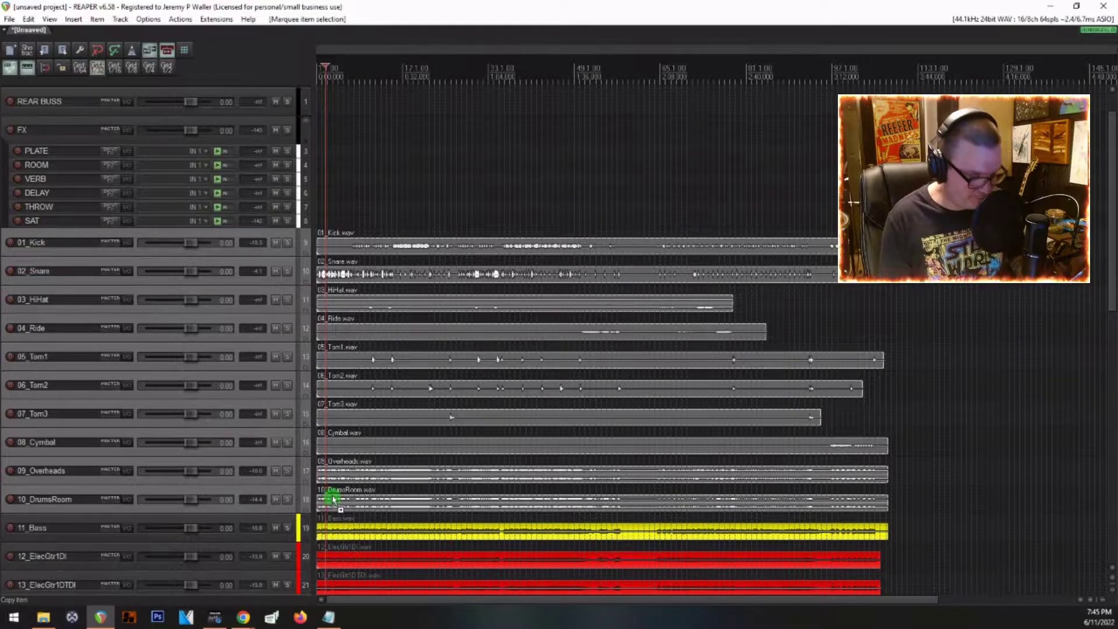
pyautogui.hotkey('ctrl', 'shift', 'c')
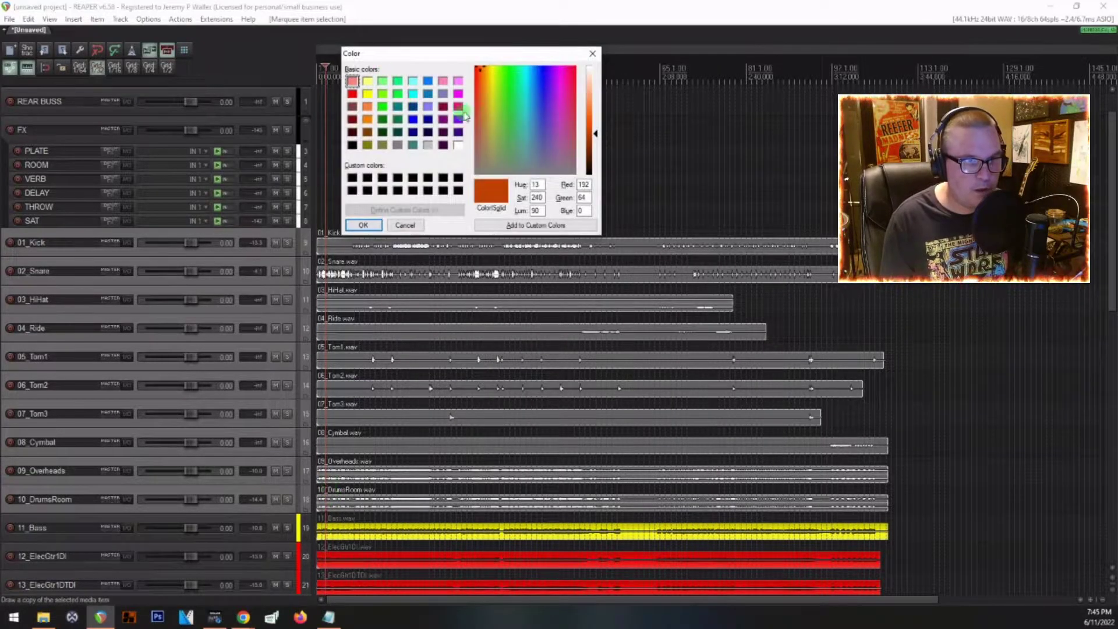
pyautogui.click(458, 93)
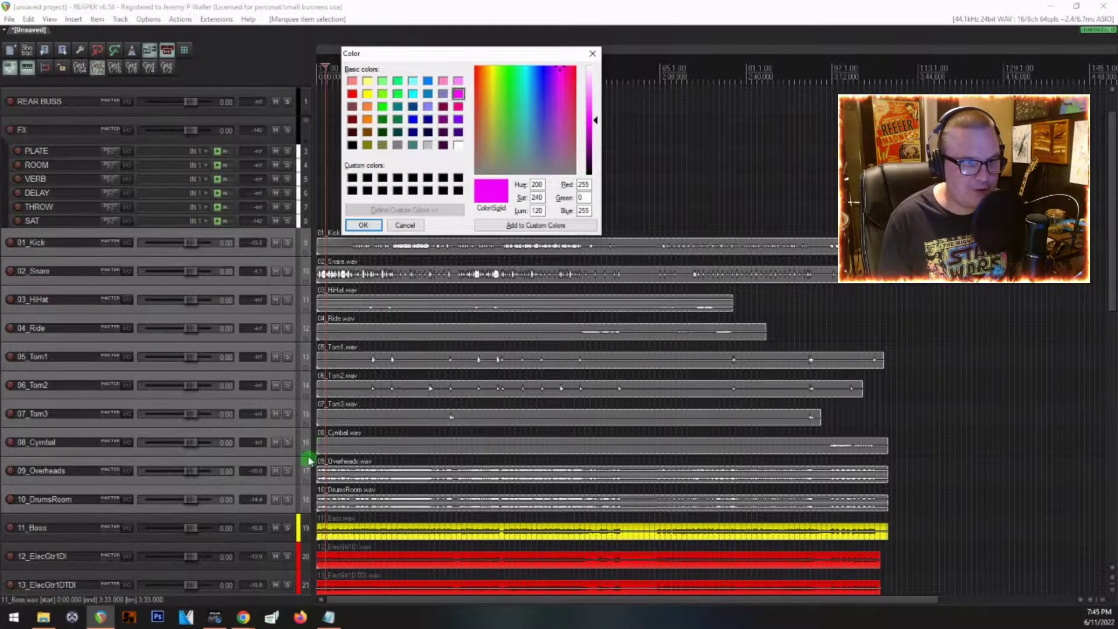
pyautogui.click(360, 226)
# Select the strings and choir tracks from 18_Strings1 through 22_Choir3 with their media items and color them orange
pyautogui.scroll(-3, 107, 358)
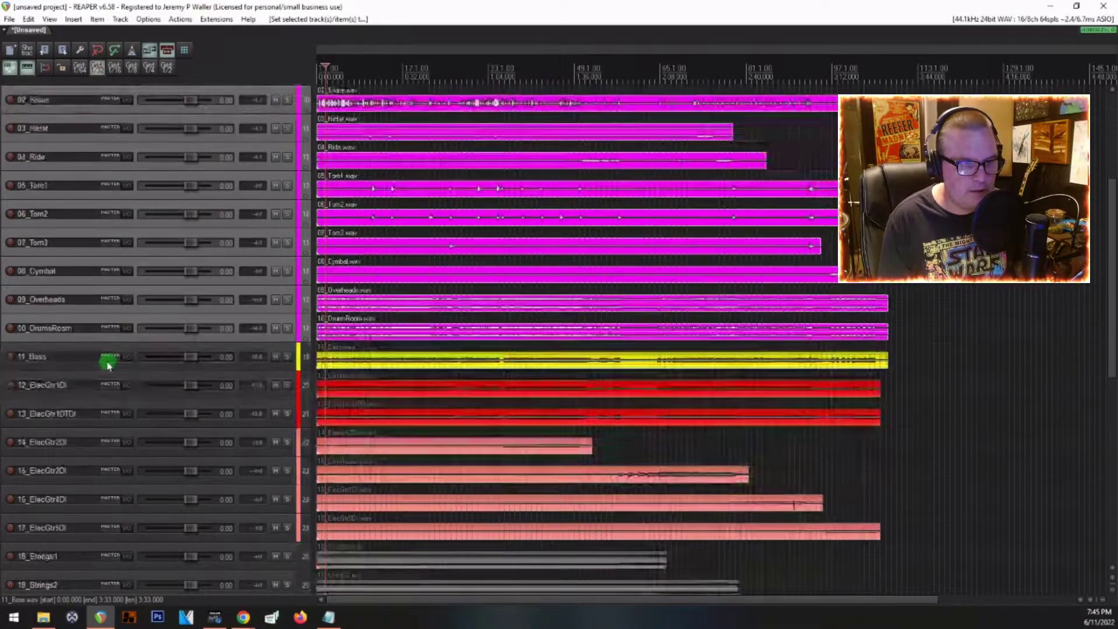
pyautogui.scroll(-2, 128, 364)
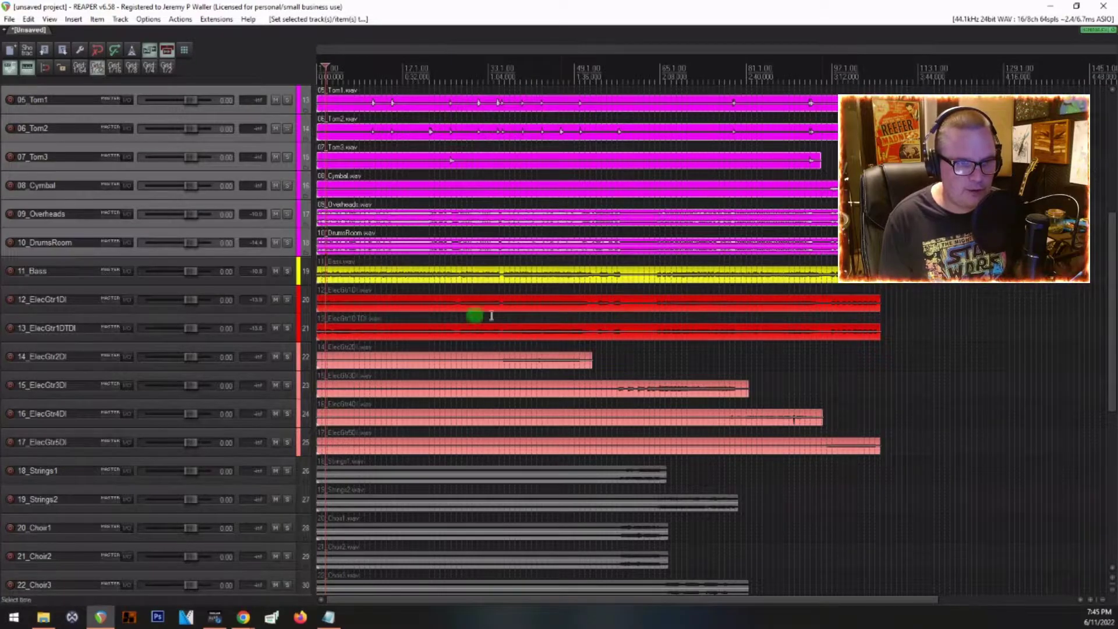
pyautogui.scroll(-4, 282, 397)
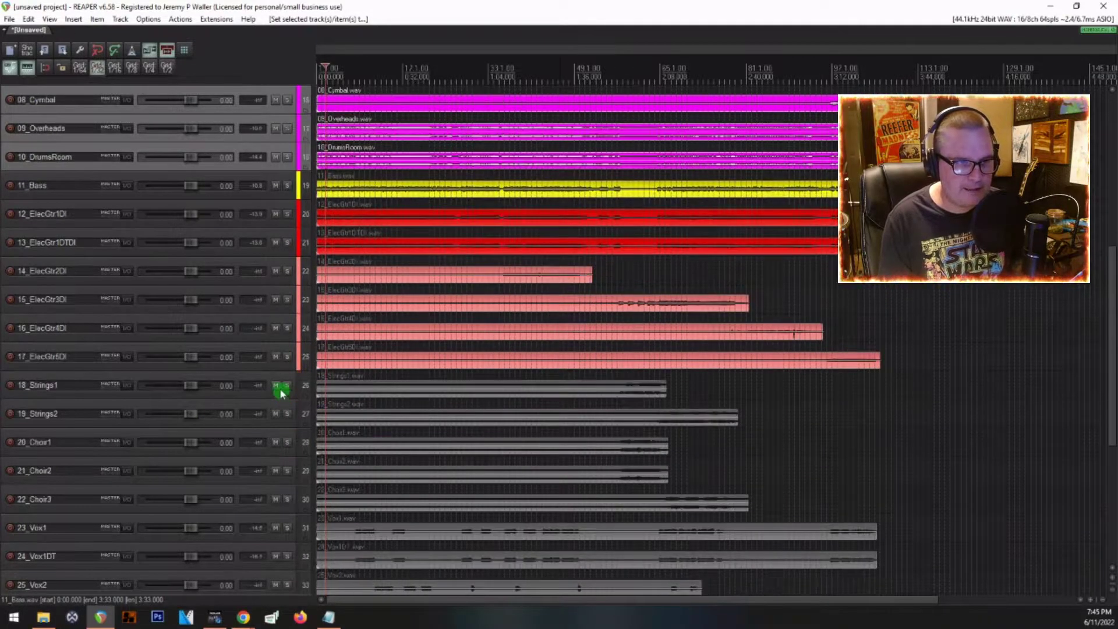
pyautogui.scroll(-1, 67, 319)
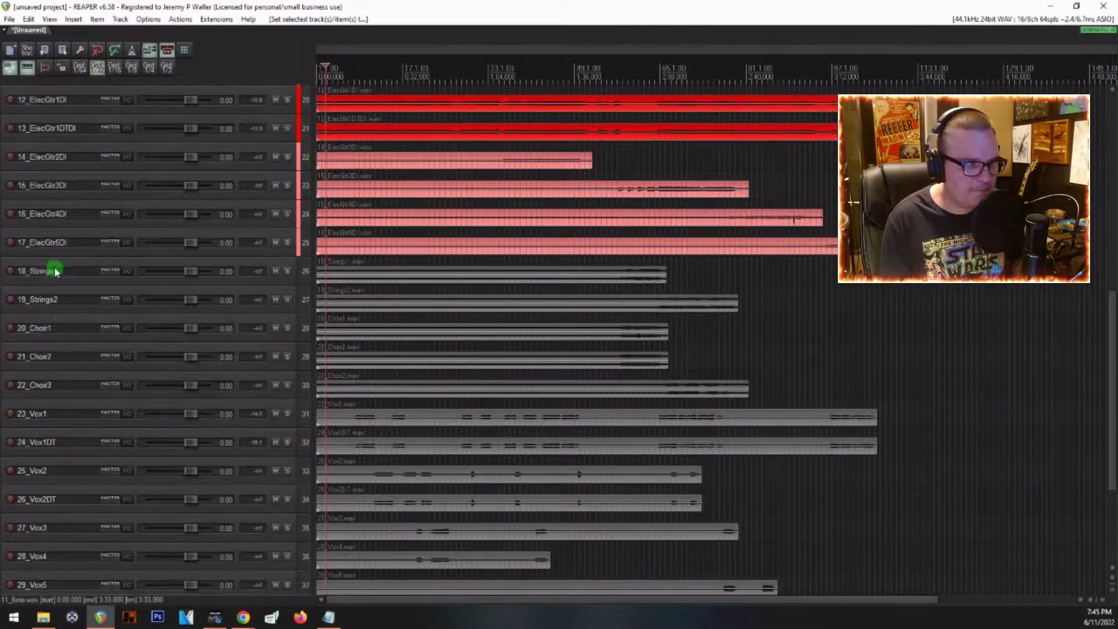
pyautogui.click(54, 268)
pyautogui.keyDown('shift'); pyautogui.click(52, 384); pyautogui.keyUp('shift')
pyautogui.moveTo(336, 275); pyautogui.dragTo(322, 399)
pyautogui.hotkey('shift', 'c')
pyautogui.click(369, 120)
pyautogui.click(363, 225)
# Select the vocal tracks from 23_Vox1 through 34_Vox9 with their media items and color them green (0, 255, 0)
pyautogui.scroll(-4, 111, 366)
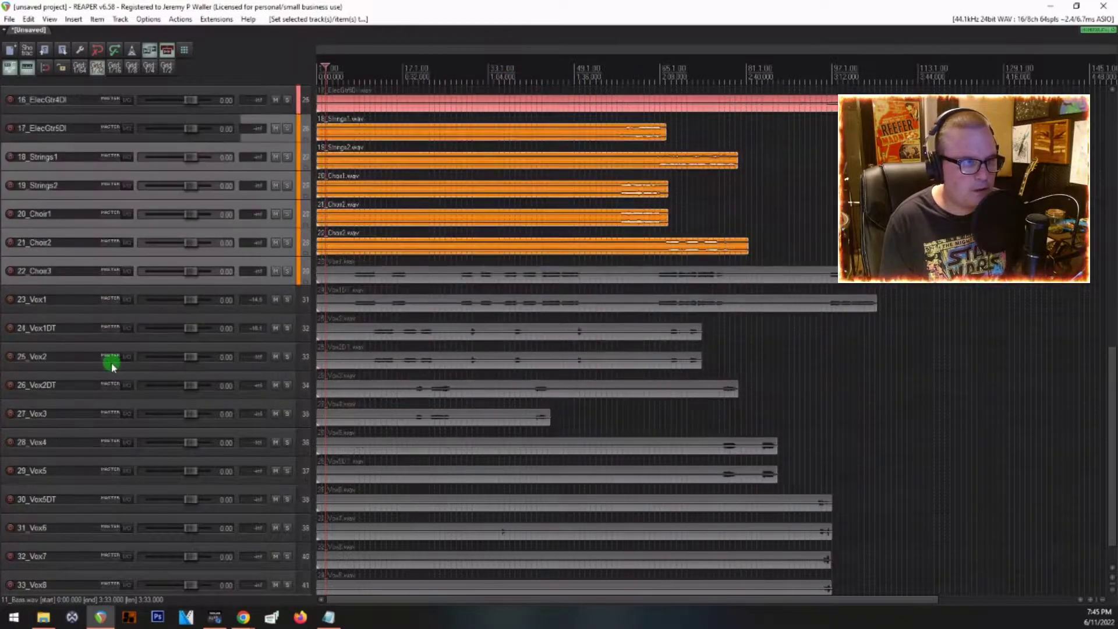
pyautogui.click(51, 264)
pyautogui.scroll(-2, 72, 379)
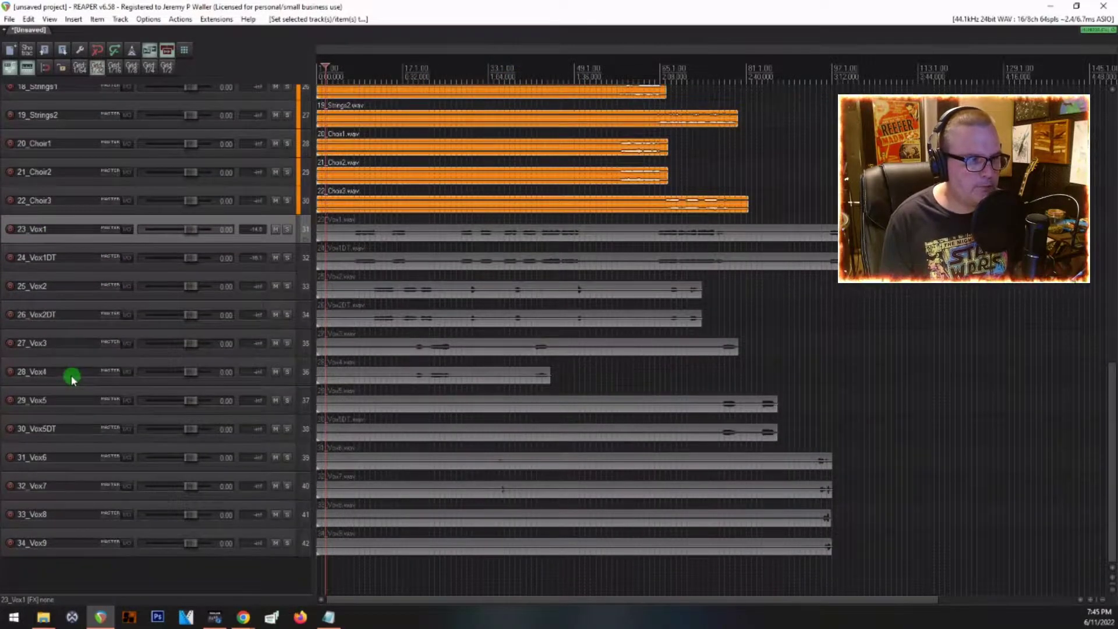
pyautogui.keyDown('shift'); pyautogui.click(65, 536); pyautogui.keyUp('shift')
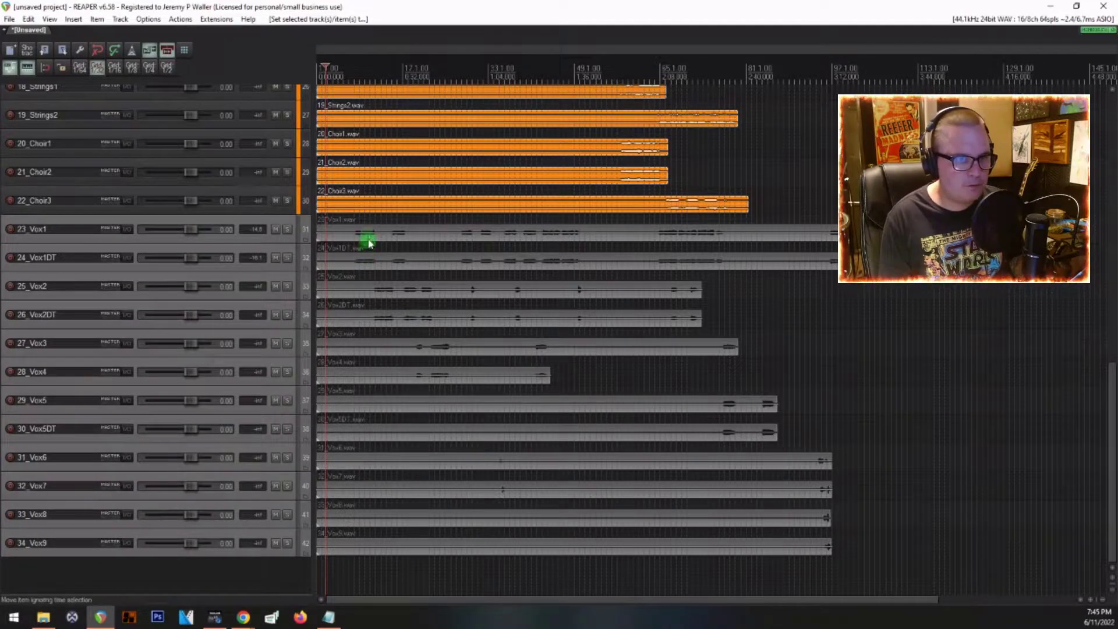
pyautogui.moveTo(358, 238); pyautogui.dragTo(342, 547)
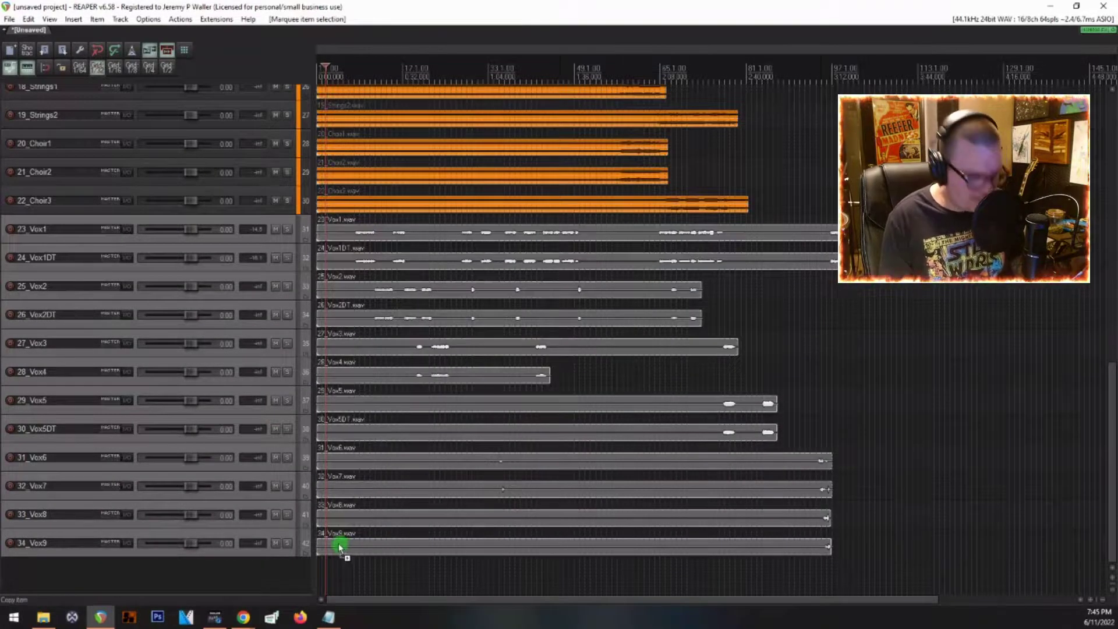
pyautogui.press('c')
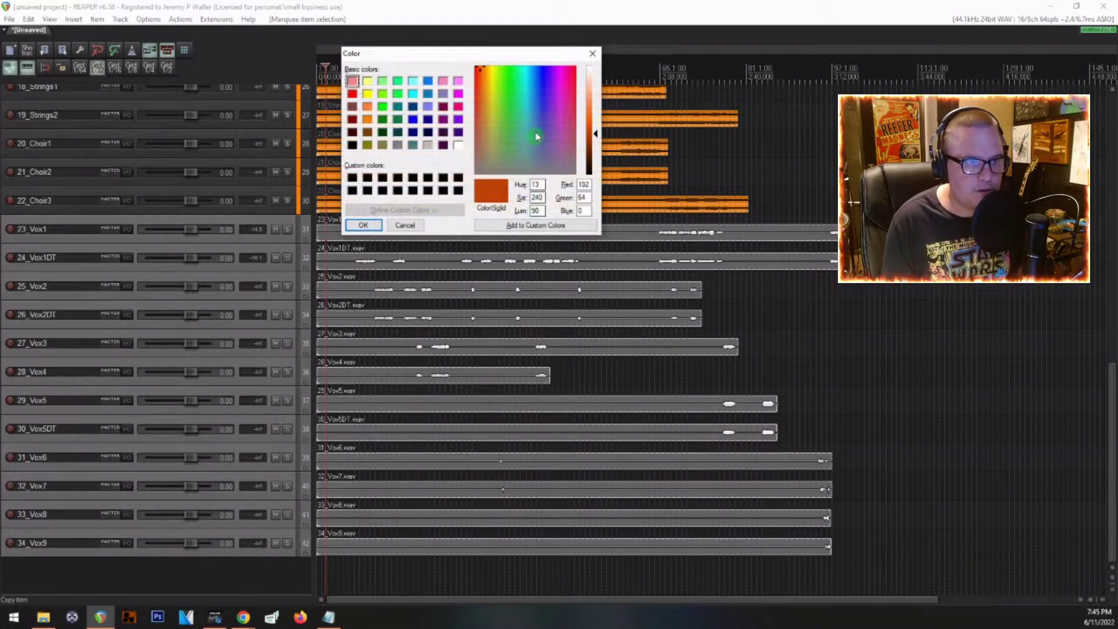
pyautogui.click(381, 108)
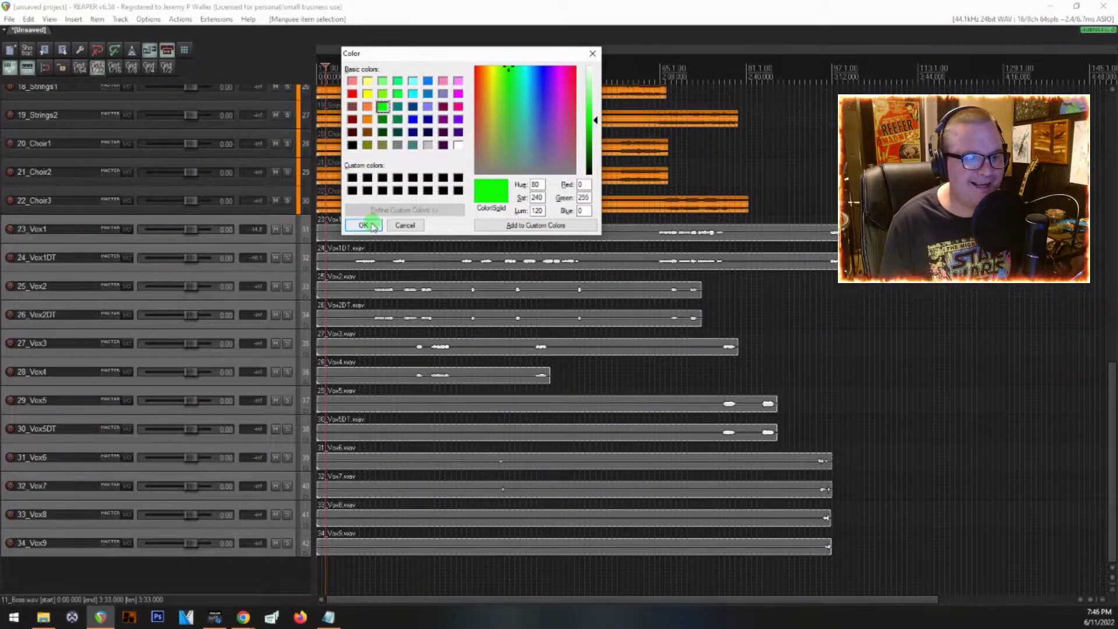
pyautogui.click(363, 226)
pyautogui.press('pagedown')
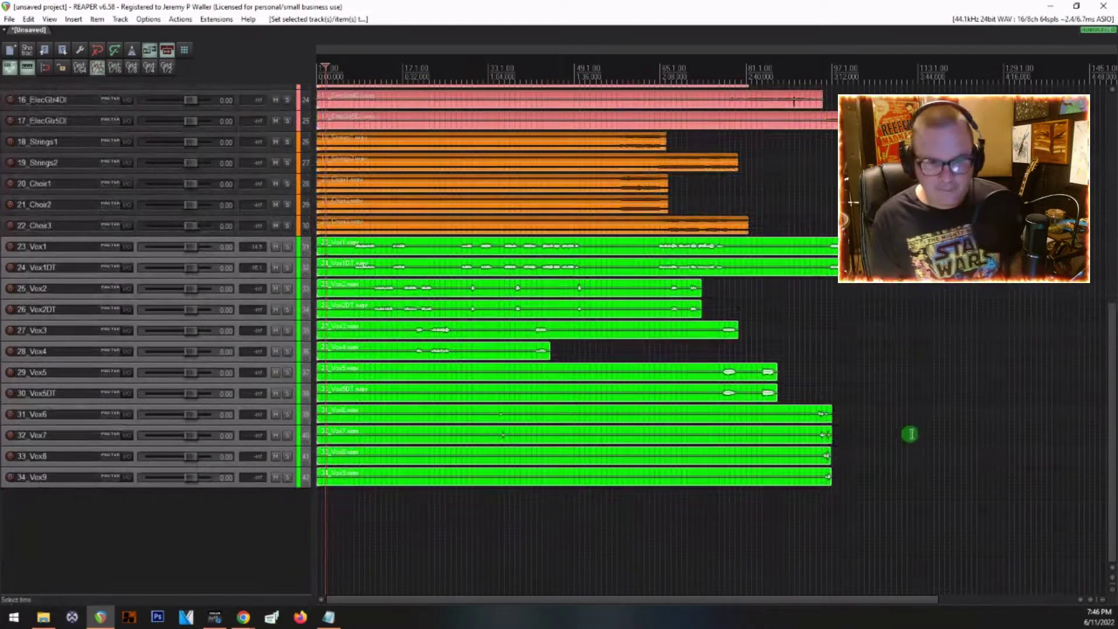
pyautogui.scroll(6, 103, 429)
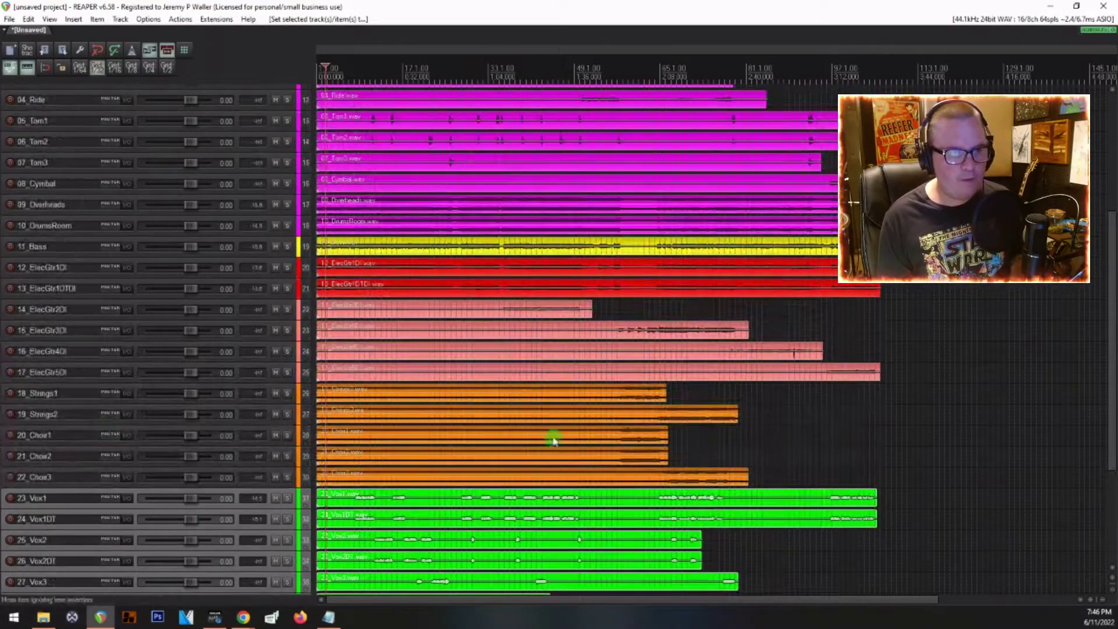
# Select only the 12_ElecGtr1DI track, show the mixer and solo that track
pyautogui.click(64, 271)
pyautogui.keyDown('shift'); pyautogui.click(69, 289); pyautogui.keyUp('shift')
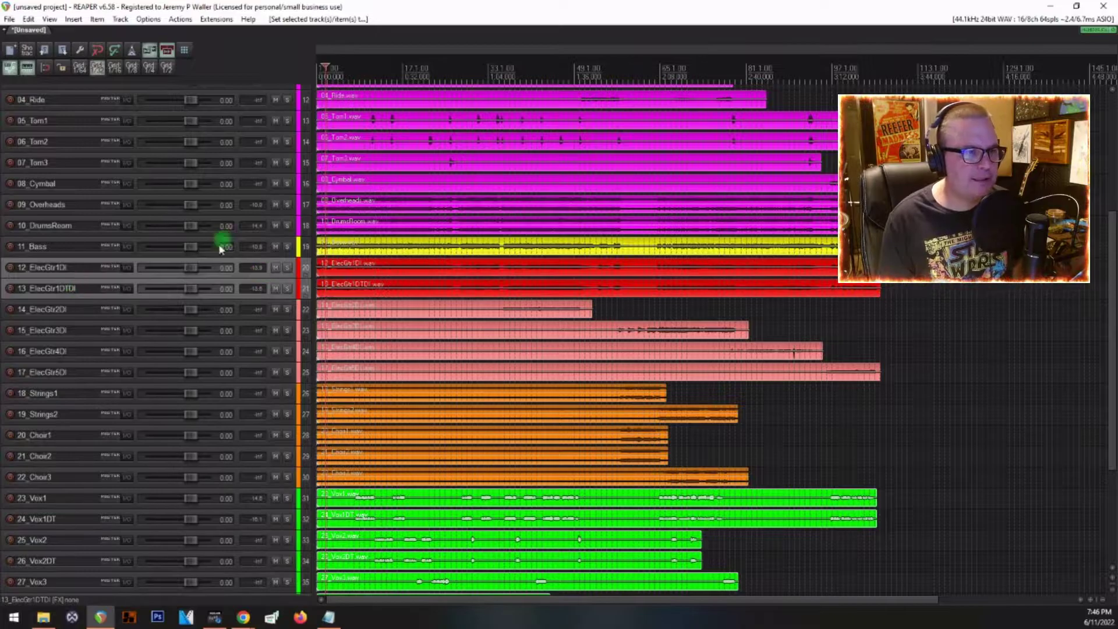
pyautogui.click(114, 266)
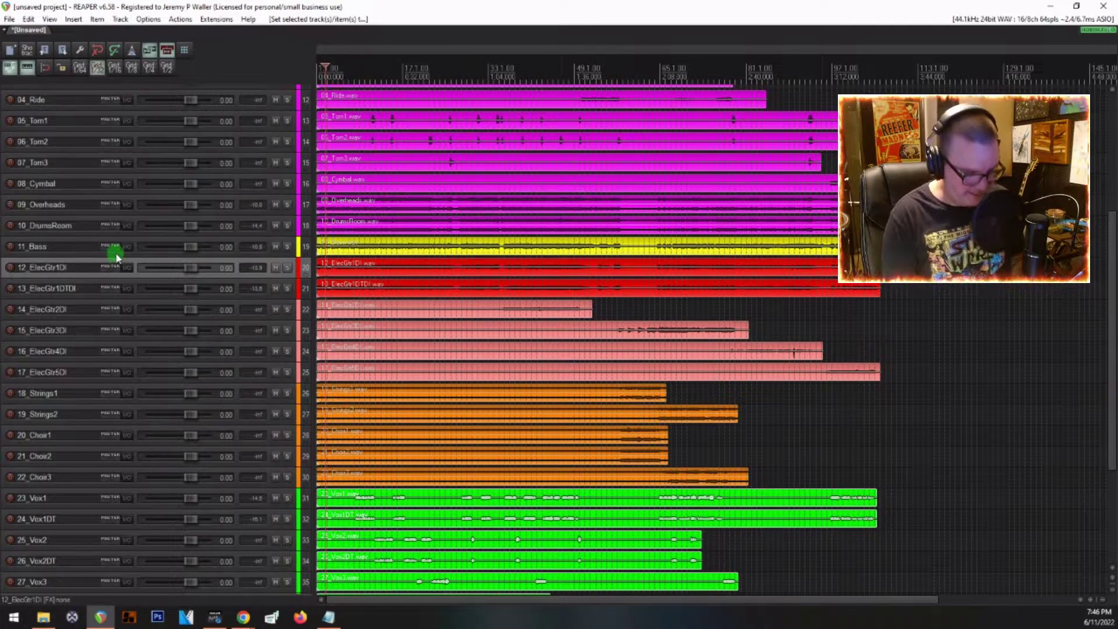
pyautogui.hotkey('ctrl', 'm')
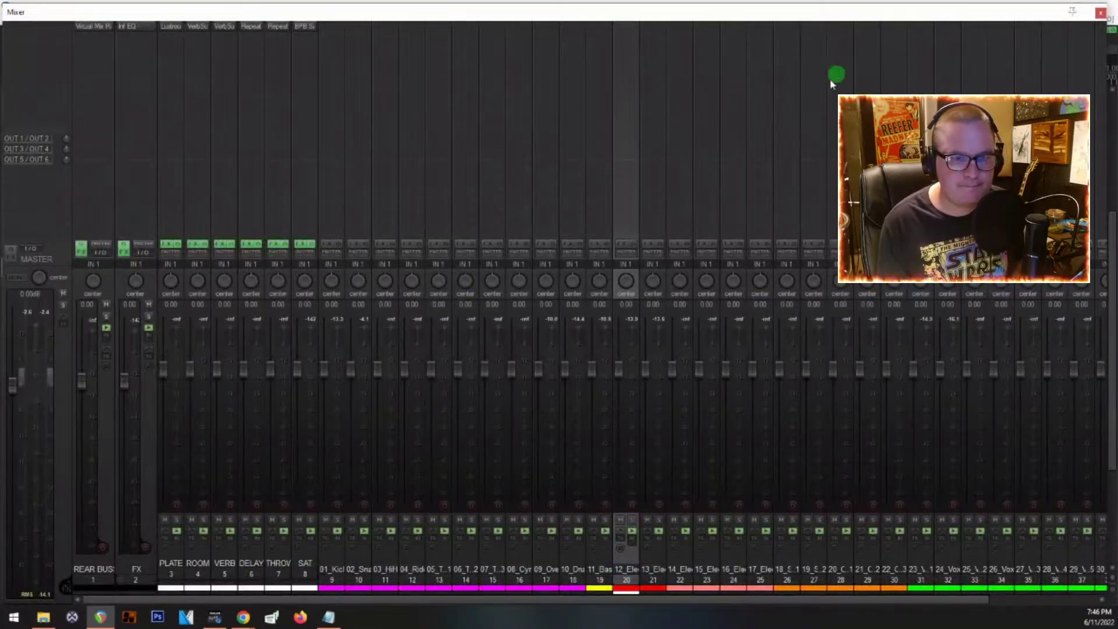
pyautogui.click(632, 519)
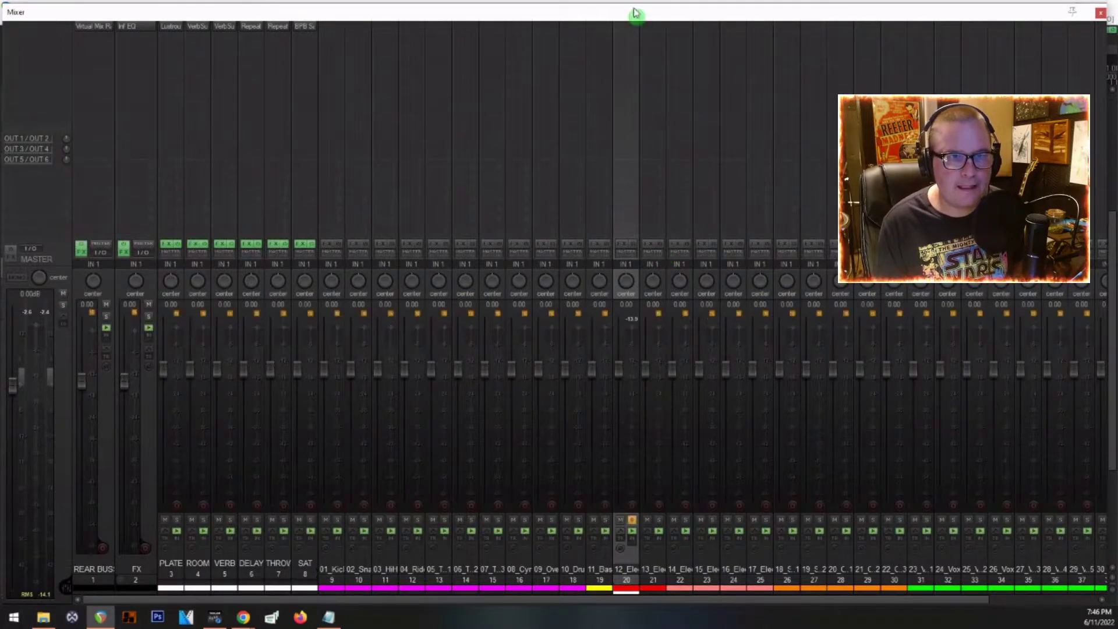
# Add the Toneforge Jeff Loomis amp plugin to 12_ElecGtr1DI and load its JST Community preset Andres 6L6 Rhythm
pyautogui.doubleClick(619, 33)
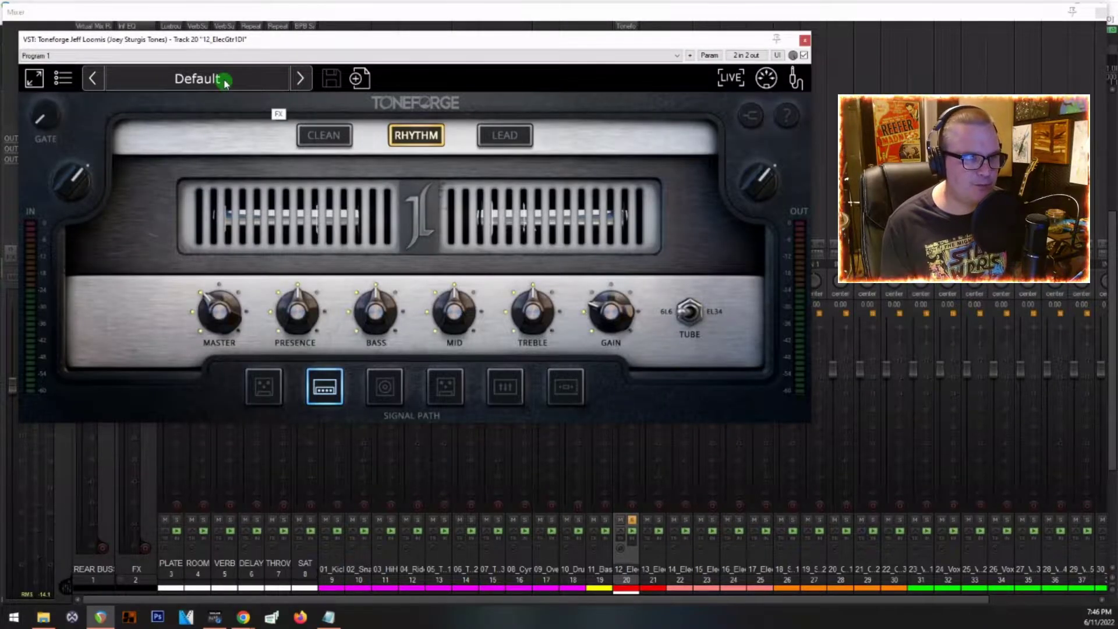
pyautogui.click(224, 81)
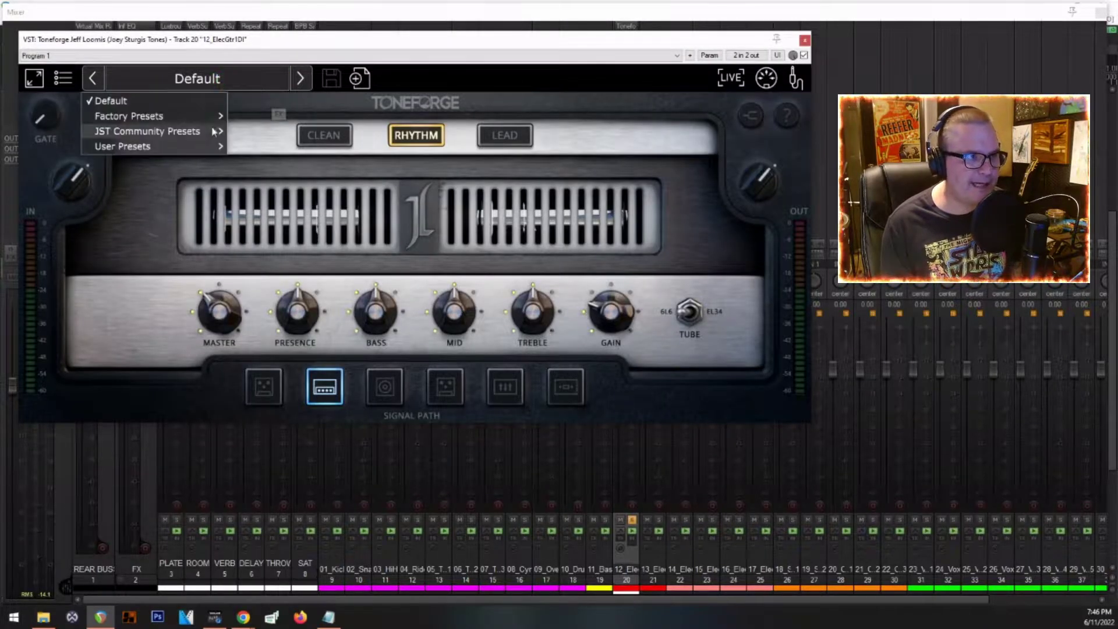
pyautogui.moveTo(180, 135)
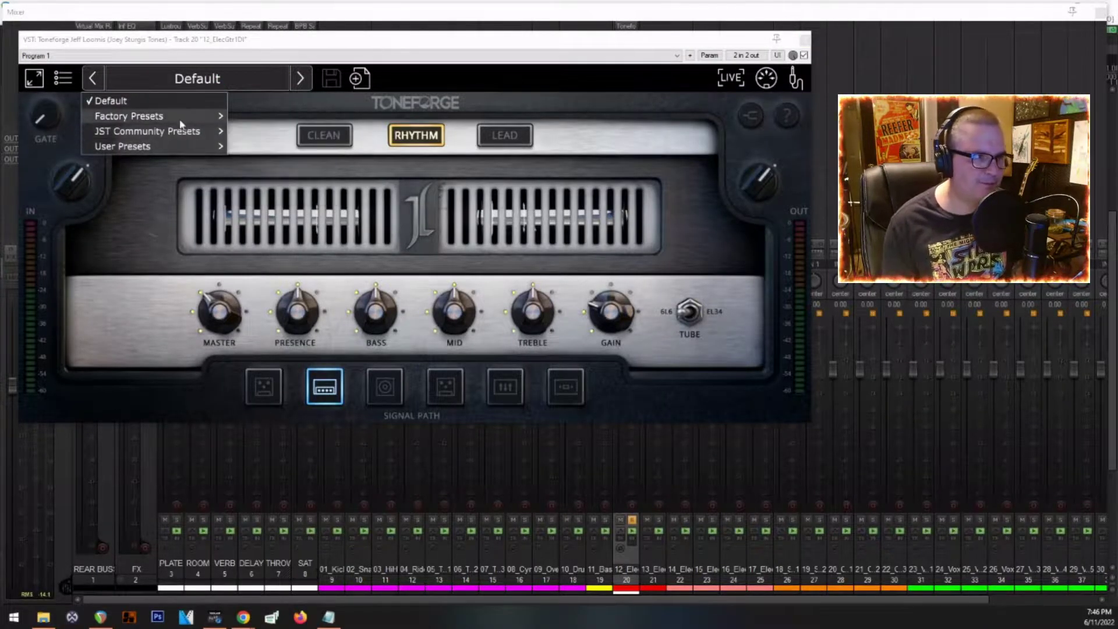
pyautogui.moveTo(316, 137)
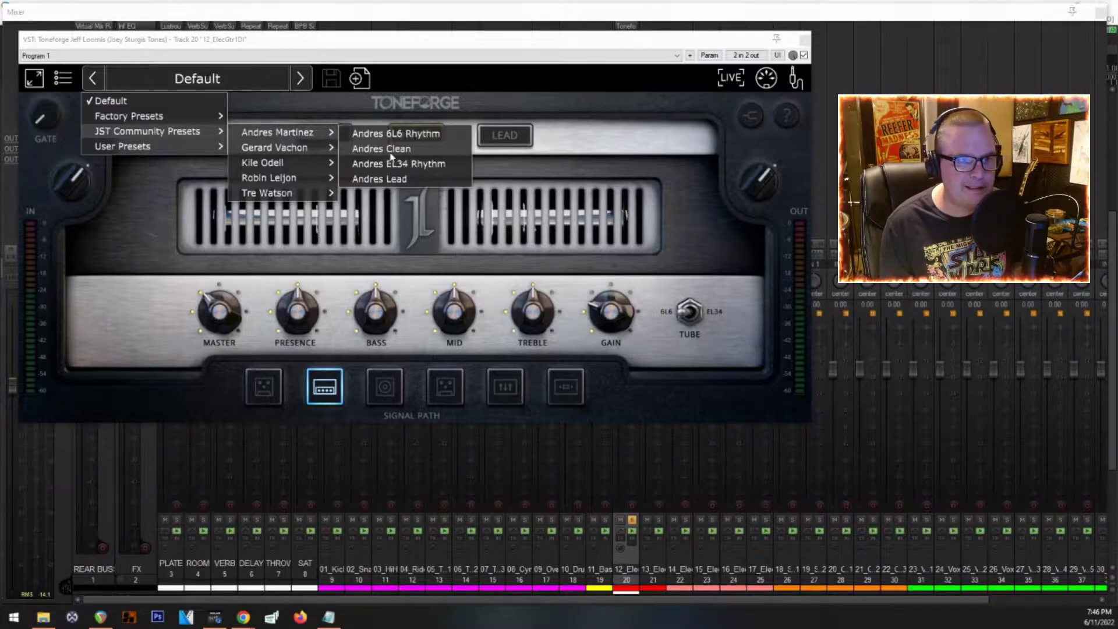
pyautogui.click(396, 133)
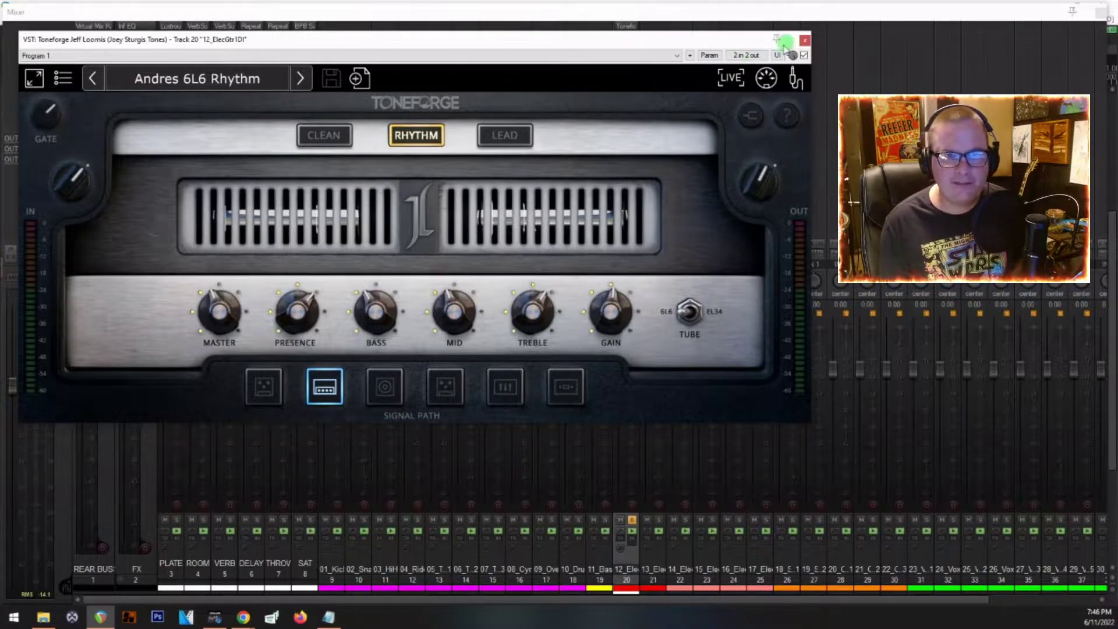
pyautogui.click(805, 39)
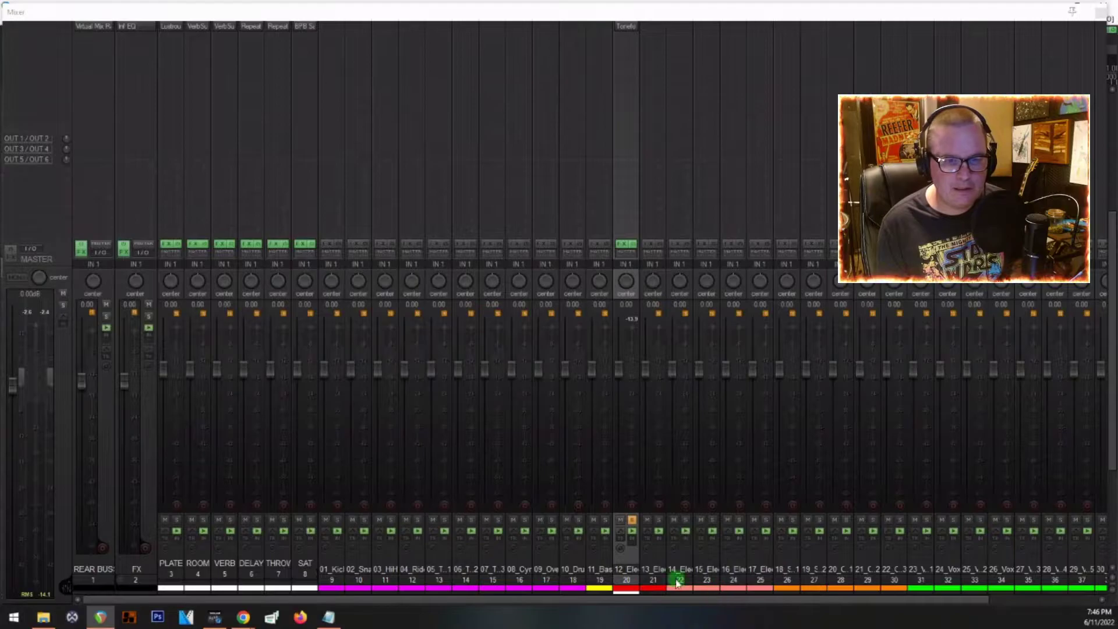
# Play the soloed 12_ElecGtr1DI track and calibrate the input level of its Toneforge plugin
pyautogui.click(632, 531)
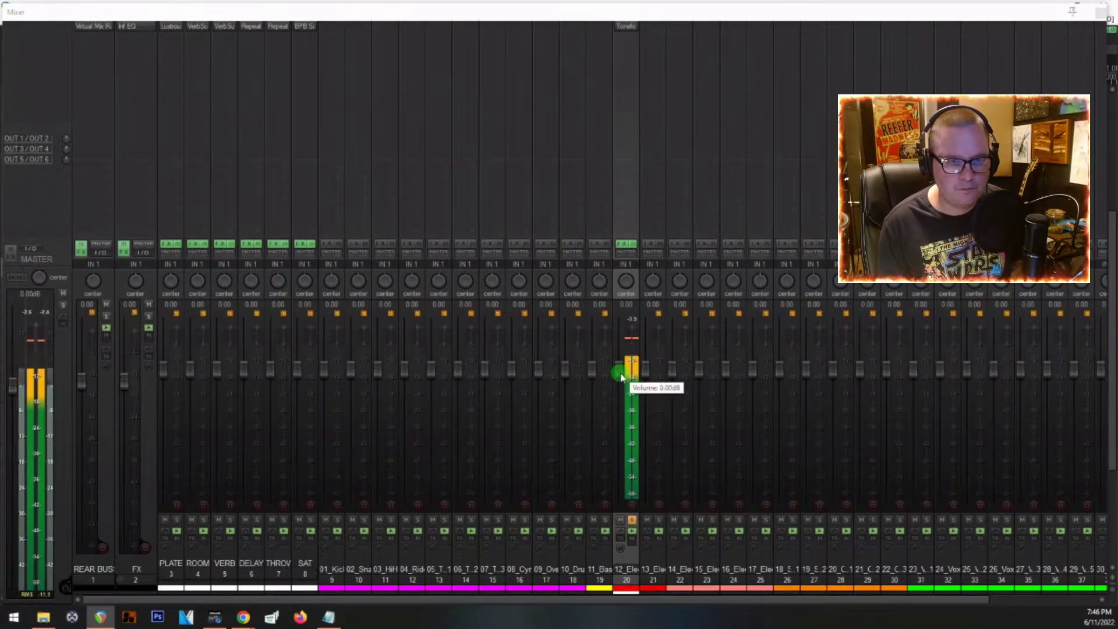
pyautogui.click(623, 30)
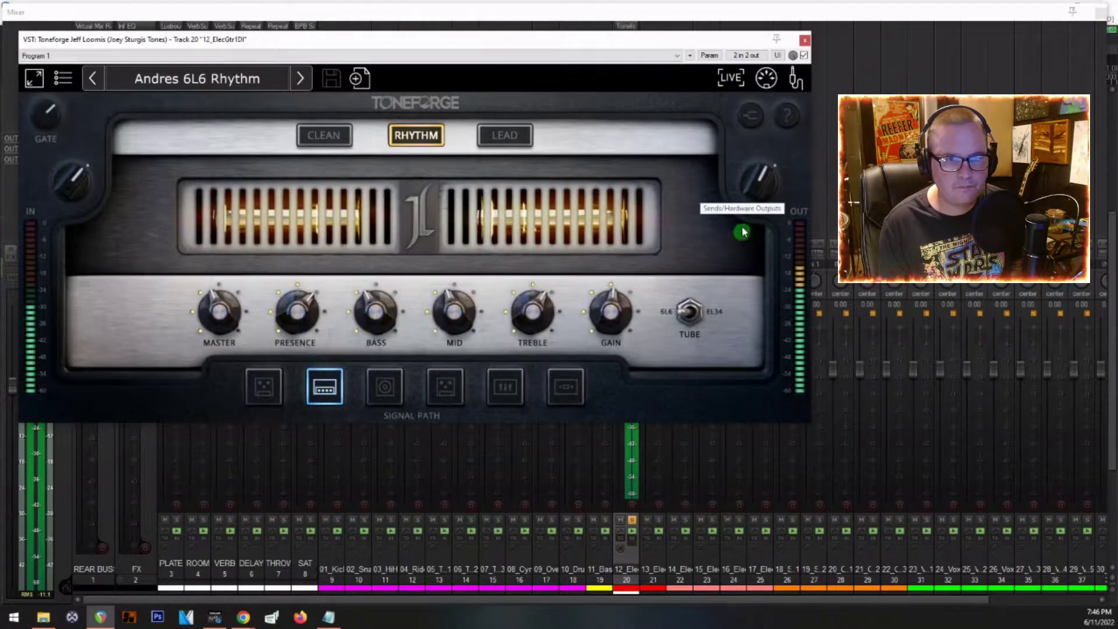
pyautogui.moveTo(76, 190)
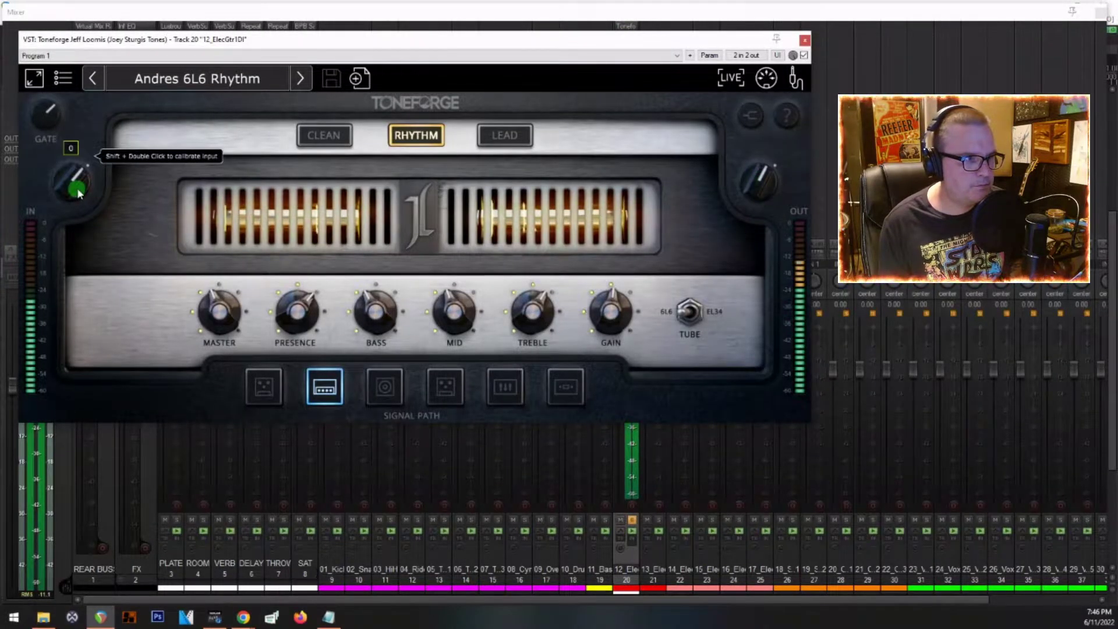
pyautogui.moveTo(42, 118)
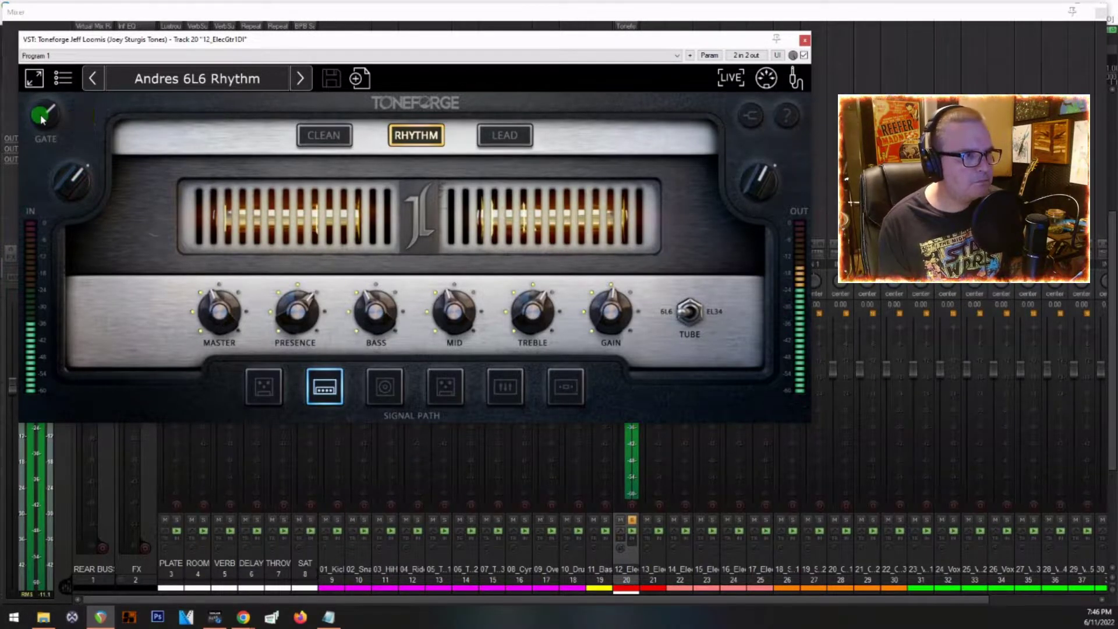
pyautogui.keyDown('shift'); pyautogui.doubleClick(72, 192); pyautogui.keyUp('shift')
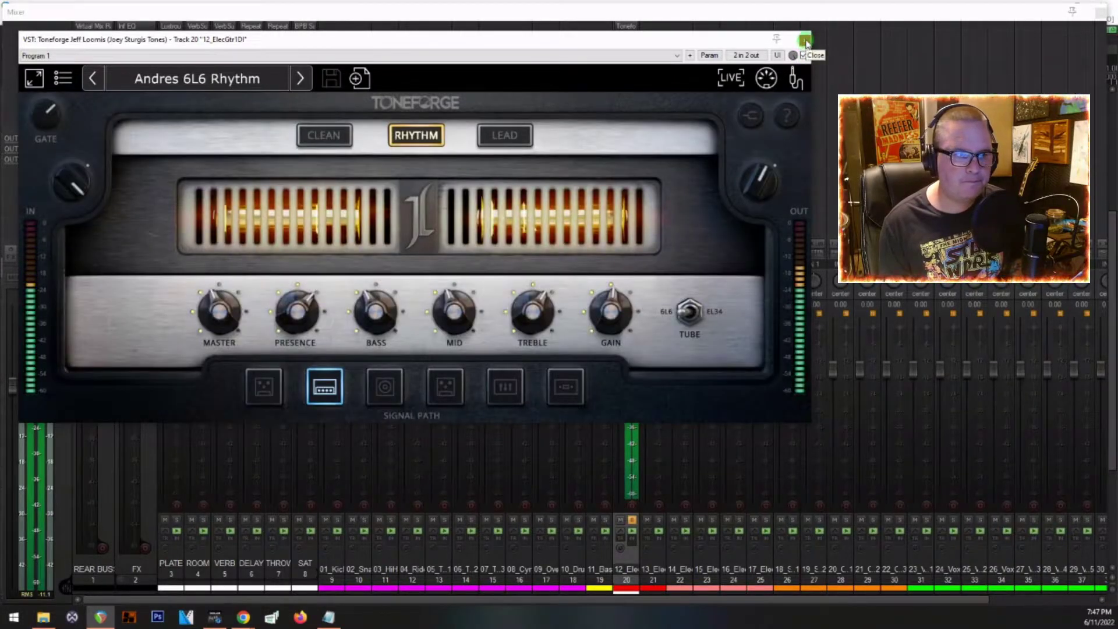
pyautogui.click(804, 42)
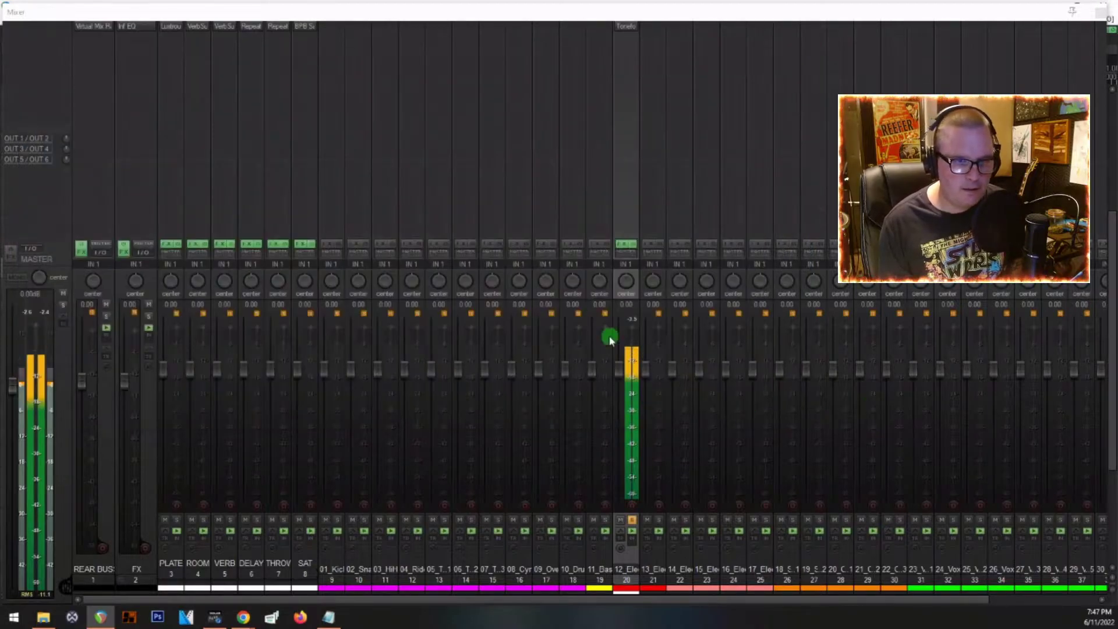
# Set the 12_ElecGtr1DI track's volume to -6.00 dB and pan it 100% left
pyautogui.moveTo(617, 356); pyautogui.dragTo(617, 393)
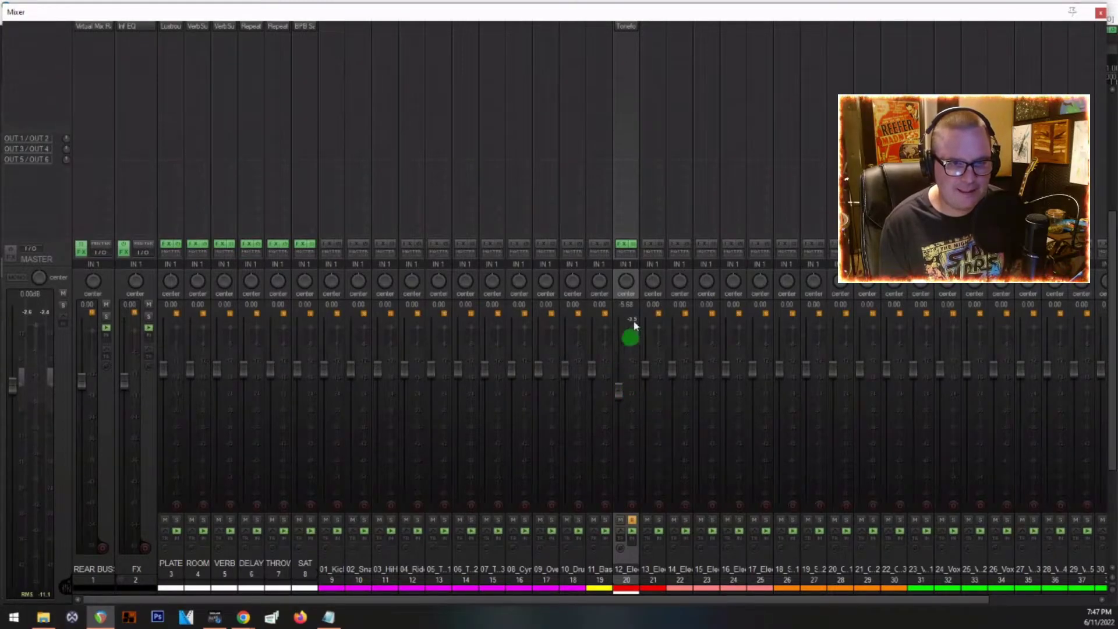
pyautogui.click(625, 260)
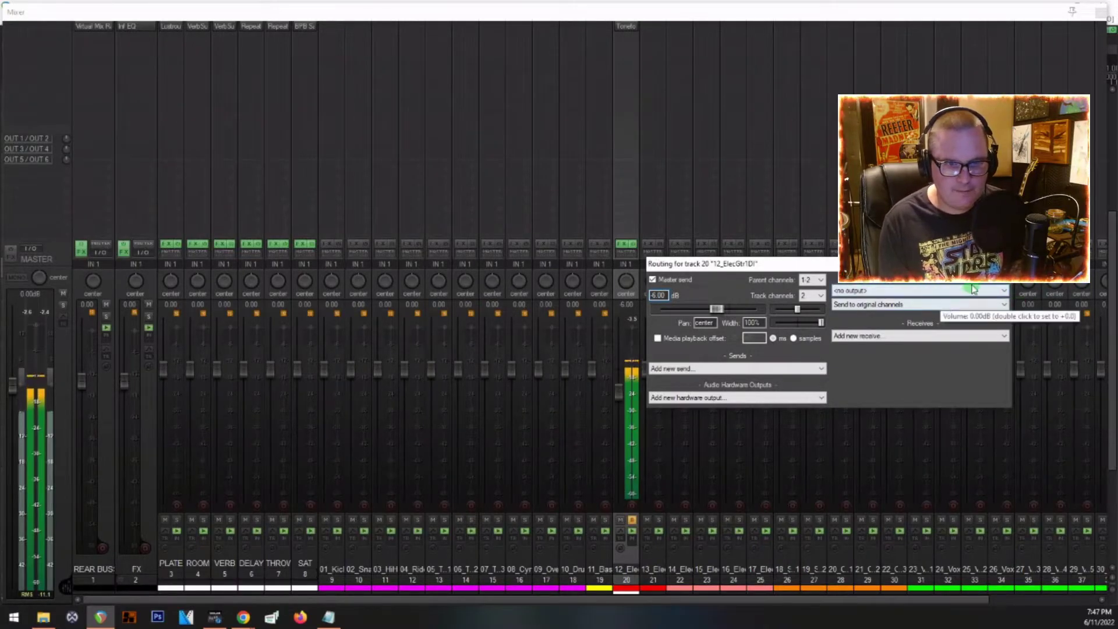
pyautogui.click(1004, 264)
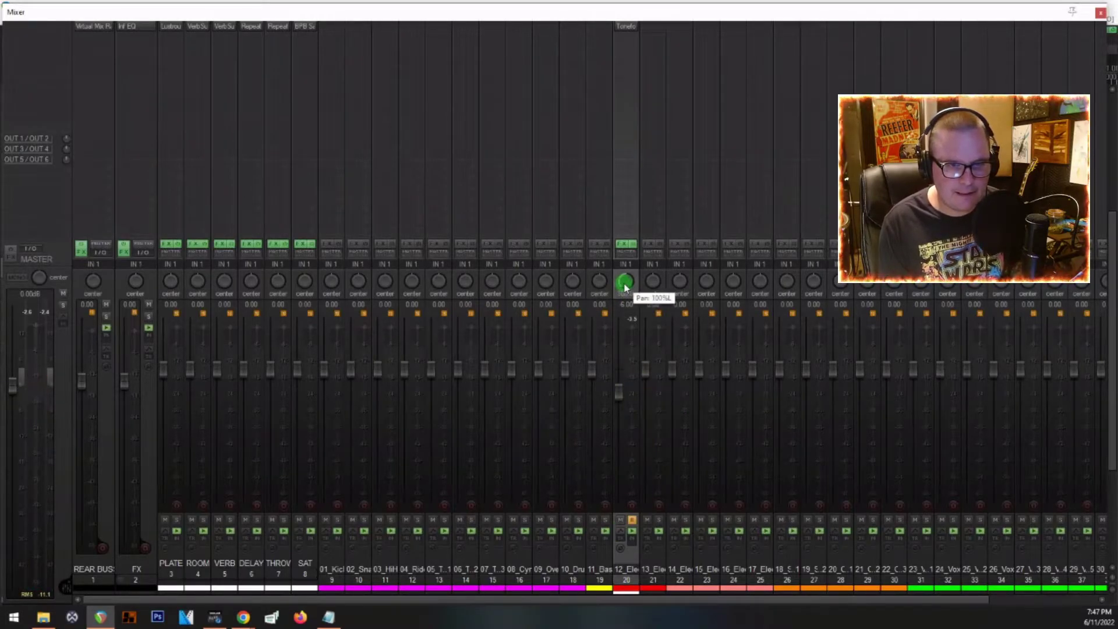
# Copy the Toneforge plugin from 12_ElecGtr1DI to 13_ElecGtr1DTDI and leave only the double-tracked guitar soloed
pyautogui.click(659, 519)
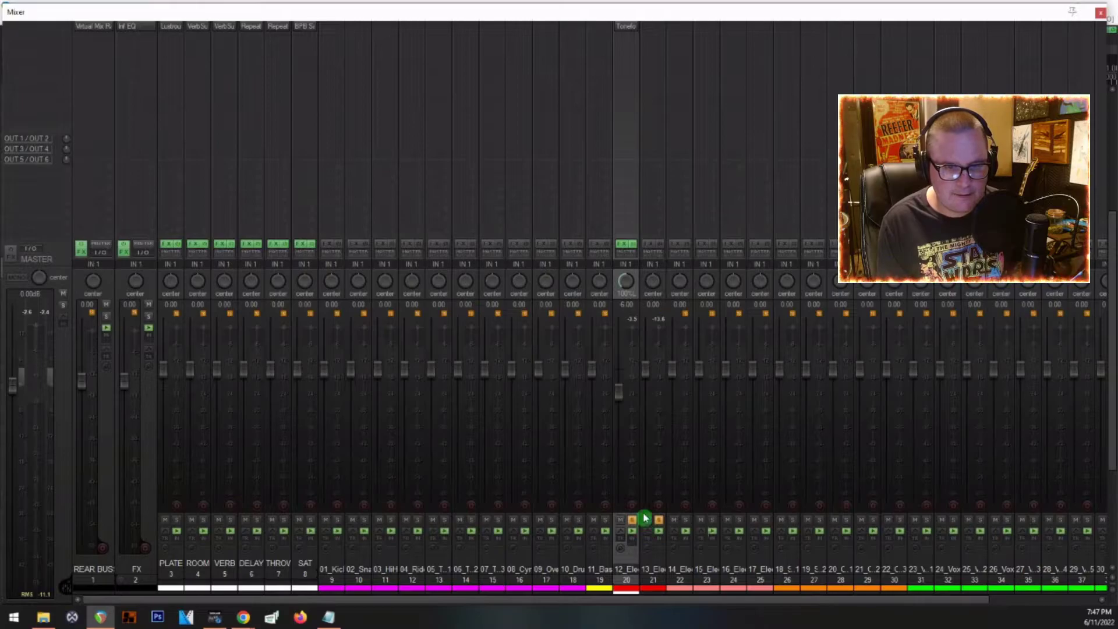
pyautogui.press('space')
pyautogui.press('space')
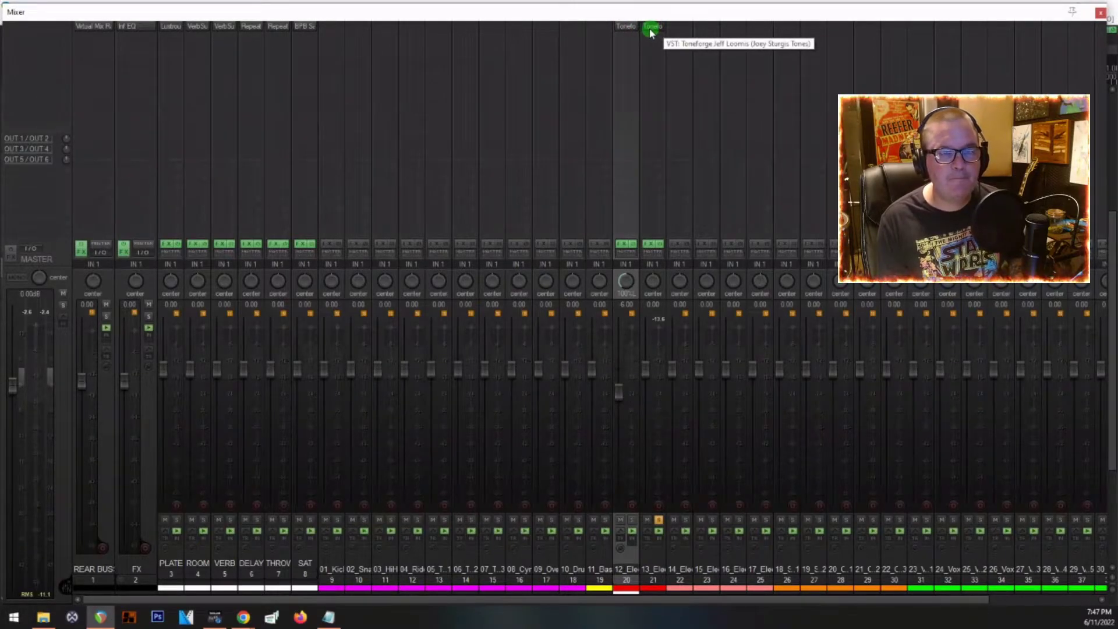
# Load the JST Community preset Andres EL34 Rhythm in the Toneforge plugin on 13_ElecGtr1DTDI
pyautogui.doubleClick(651, 31)
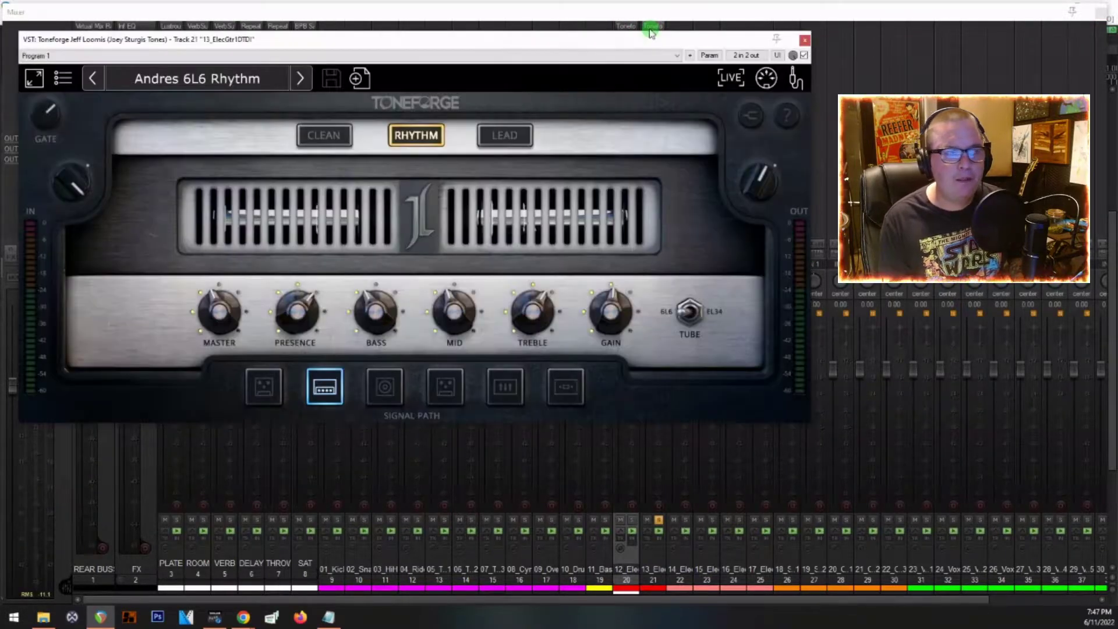
pyautogui.click(206, 87)
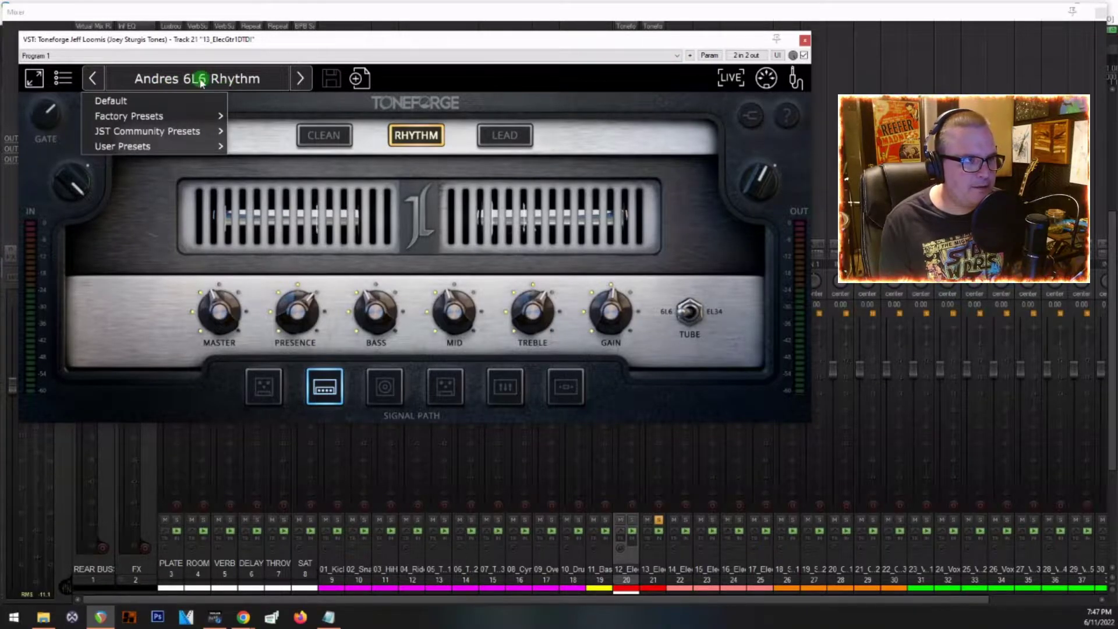
pyautogui.moveTo(174, 116)
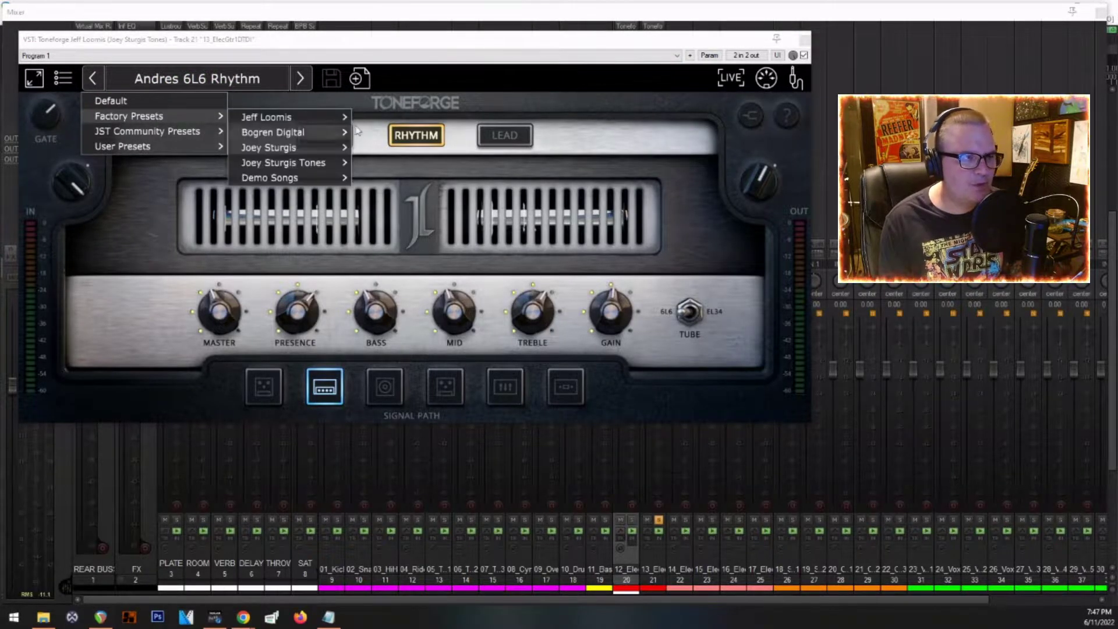
pyautogui.moveTo(139, 135)
pyautogui.moveTo(285, 129)
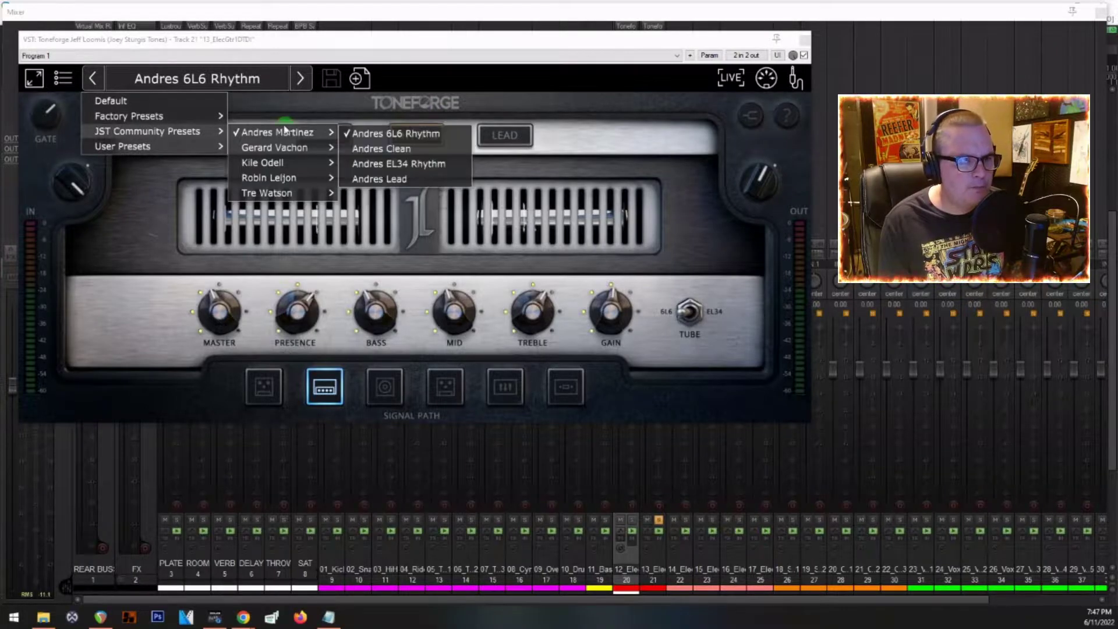
pyautogui.click(414, 166)
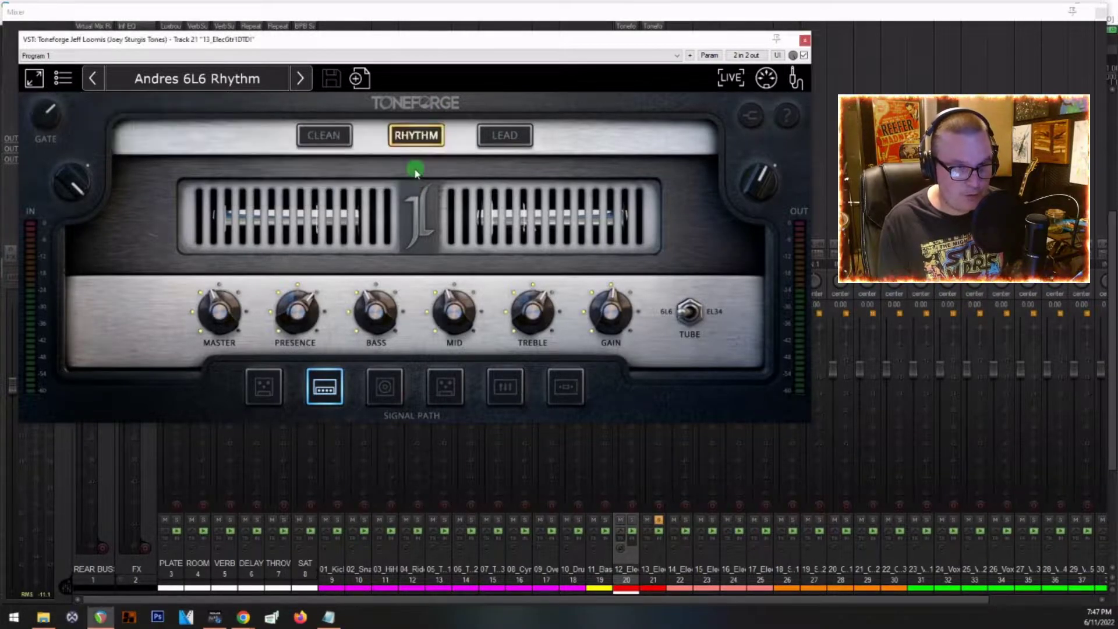
# Calibrate the Toneforge input level on 13_ElecGtr1DTDI during playback and close the plugin window
pyautogui.click(805, 41)
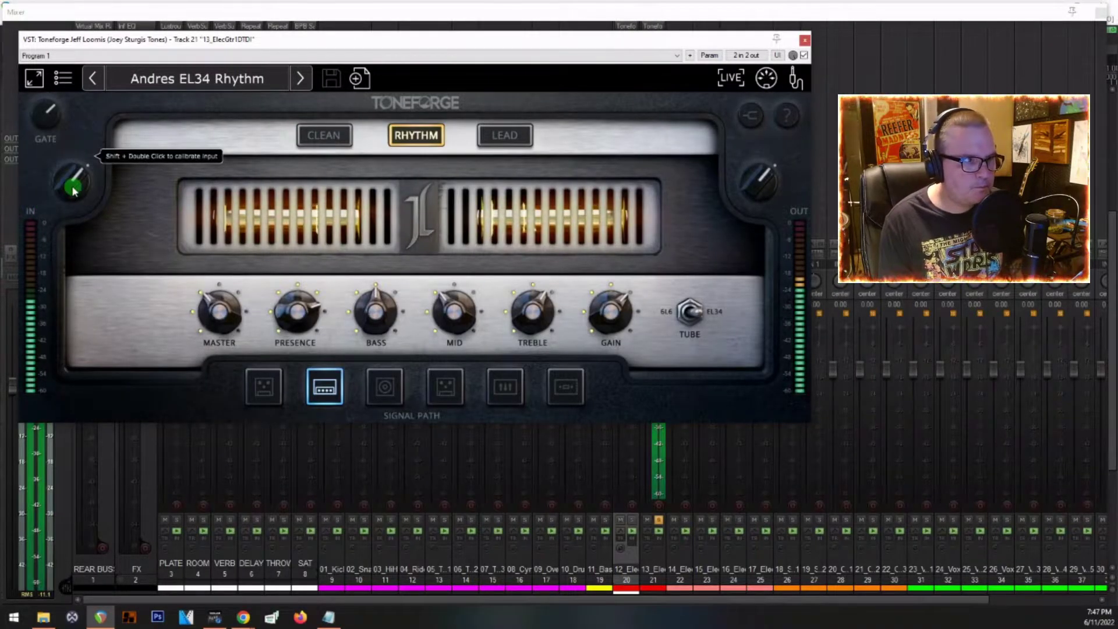
pyautogui.keyDown('shift'); pyautogui.doubleClick(45, 201); pyautogui.keyUp('shift')
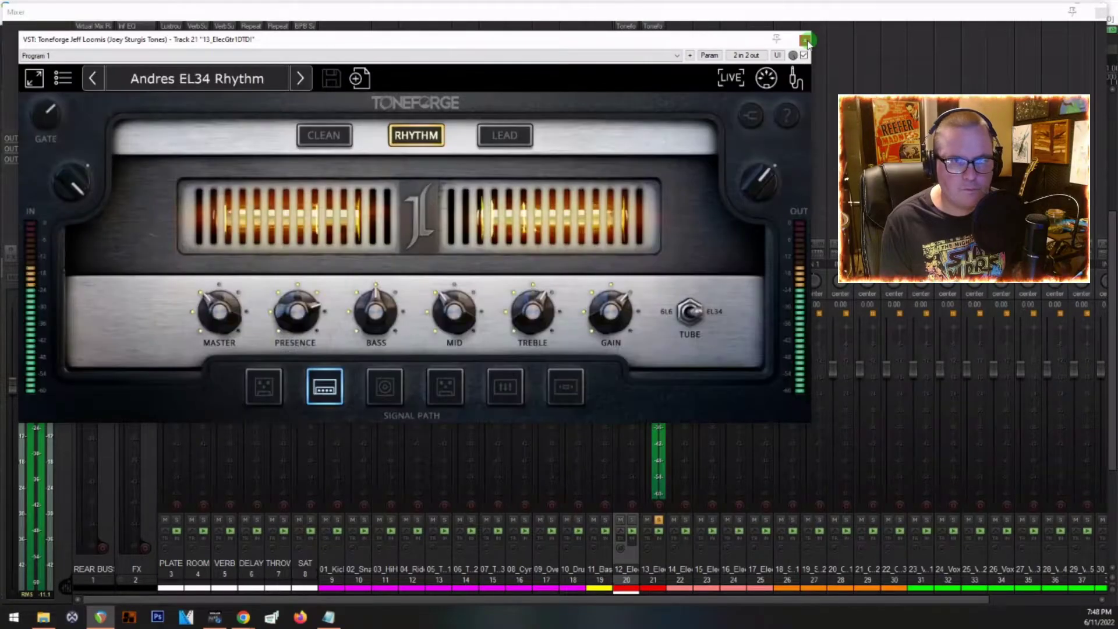
pyautogui.click(806, 41)
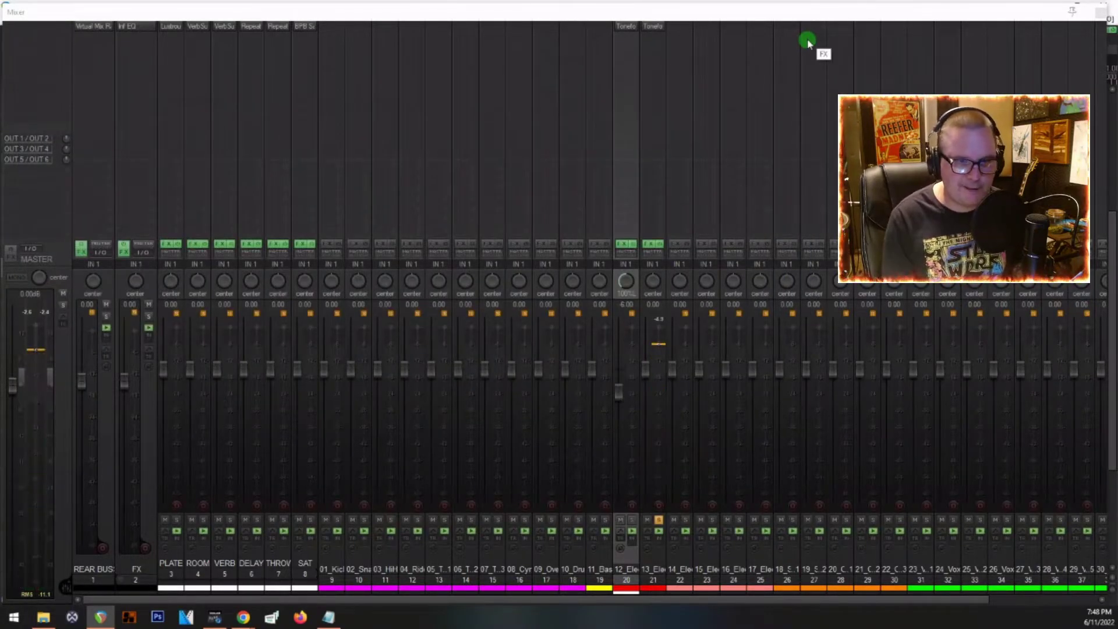
# Set the 13_ElecGtr1DTDI track's volume to -6.67 dB and pan it 100% right
pyautogui.moveTo(651, 379); pyautogui.dragTo(644, 399)
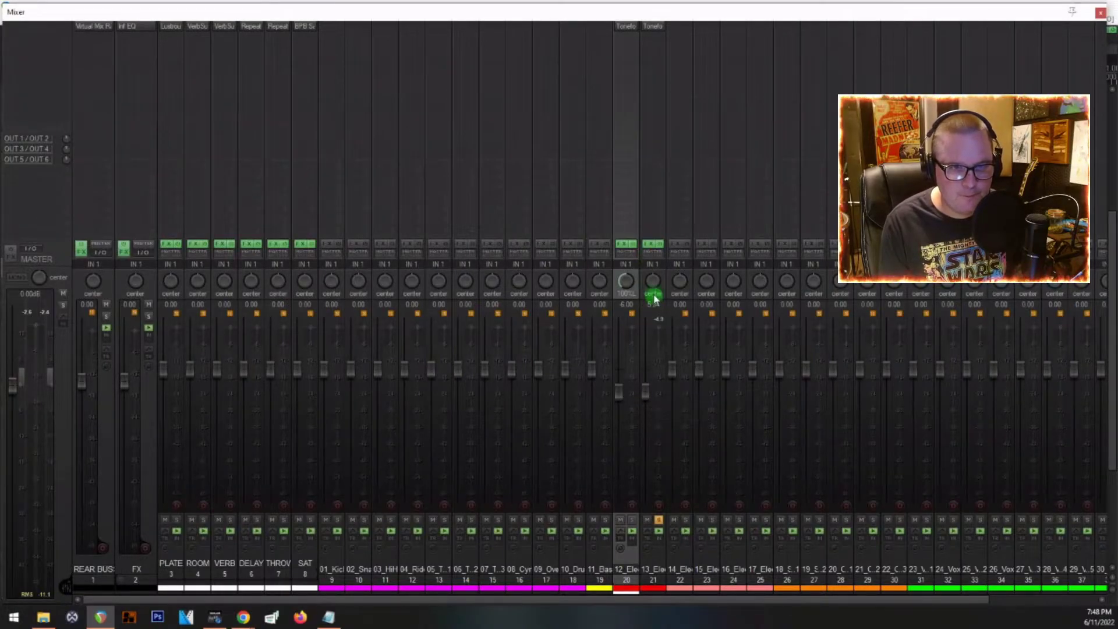
pyautogui.click(662, 256)
pyautogui.moveTo(651, 286); pyautogui.dragTo(650, 276)
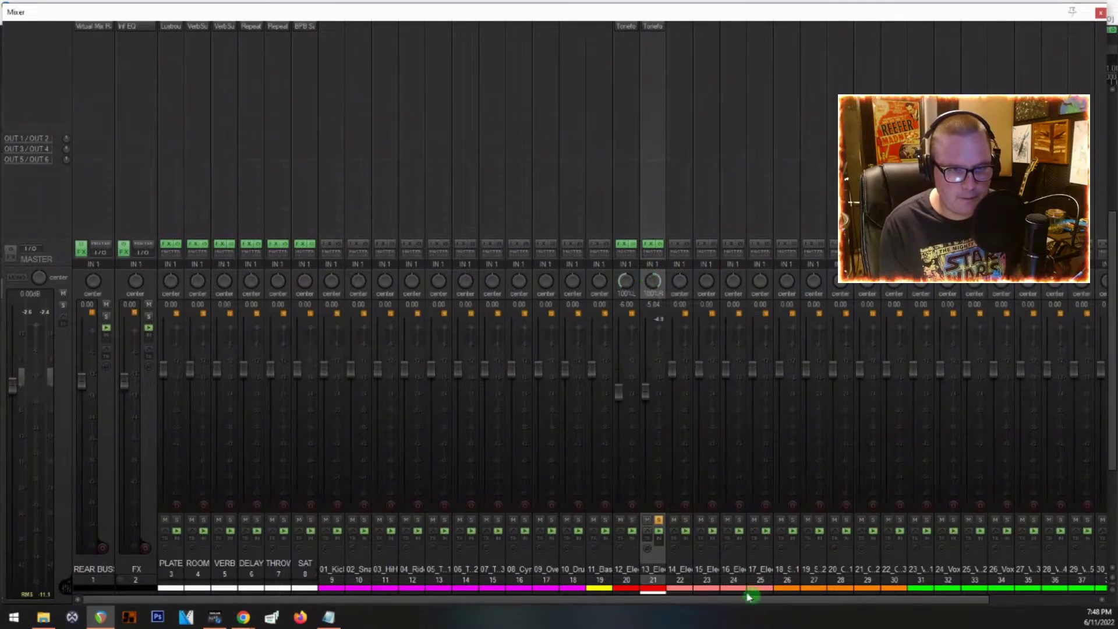
pyautogui.press('space')
pyautogui.moveTo(643, 398); pyautogui.dragTo(644, 392)
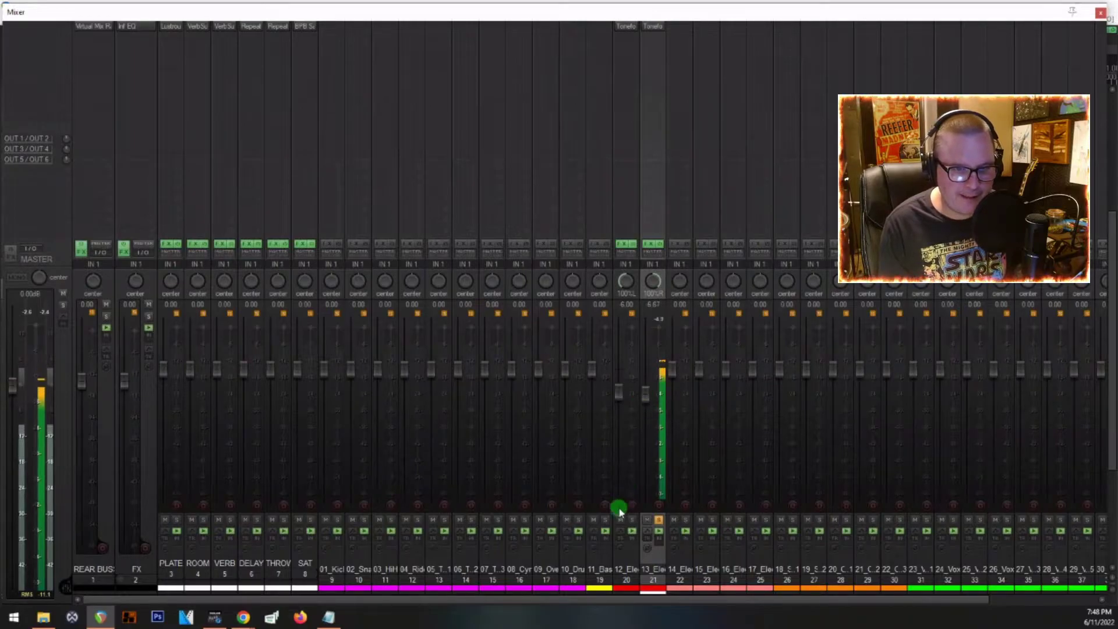
# Audition both rhythm guitars soloed together, clear their solos and play them in the full mix
pyautogui.click(632, 518)
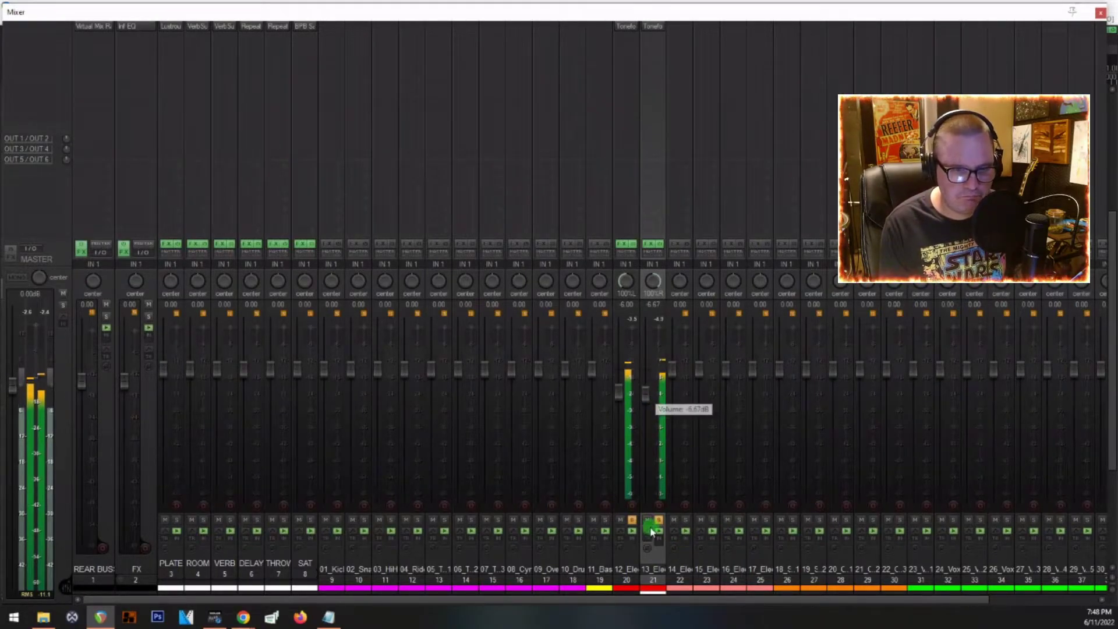
pyautogui.click(632, 527)
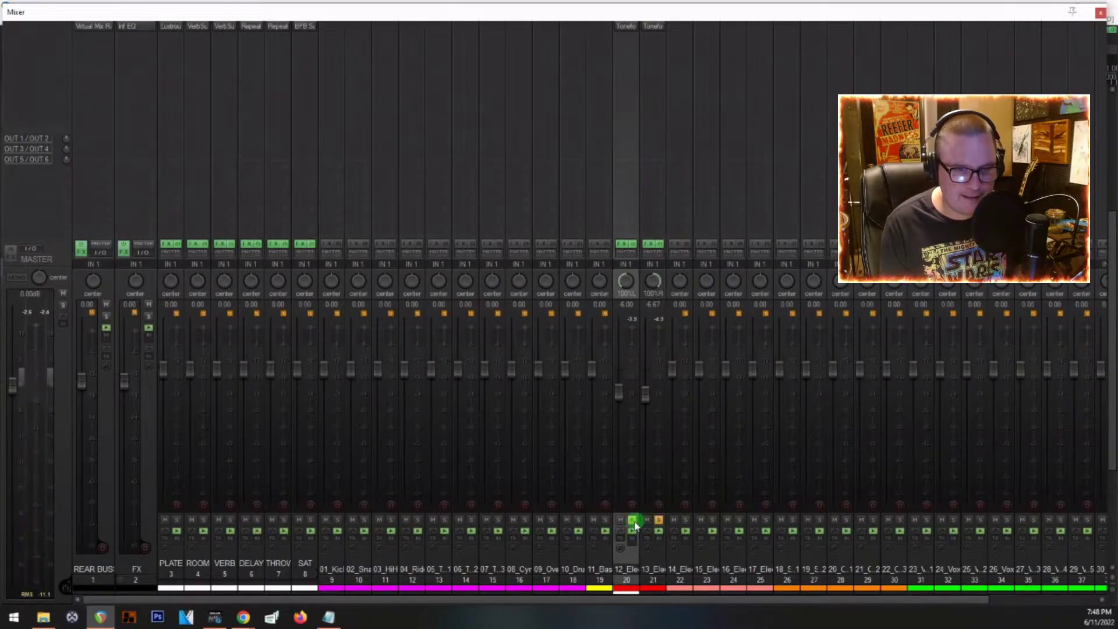
pyautogui.press('space')
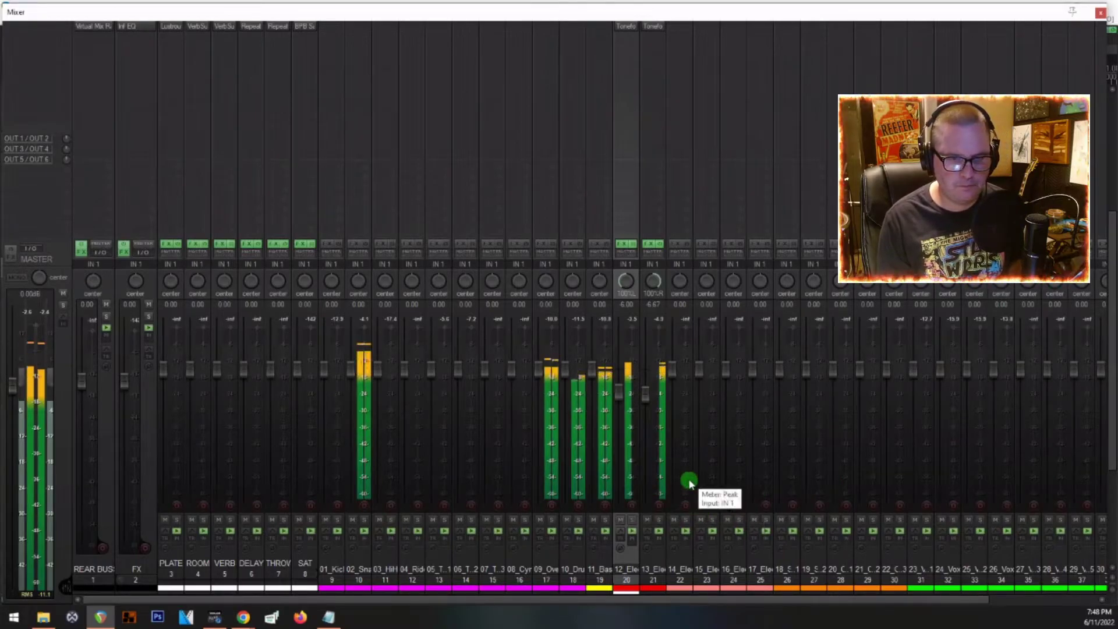
# Group the tracks 14_ElecGtr2DI through 17_ElecGtr5DI into a new folder with the parent name lead-buss
pyautogui.hscroll(5, 689, 481)
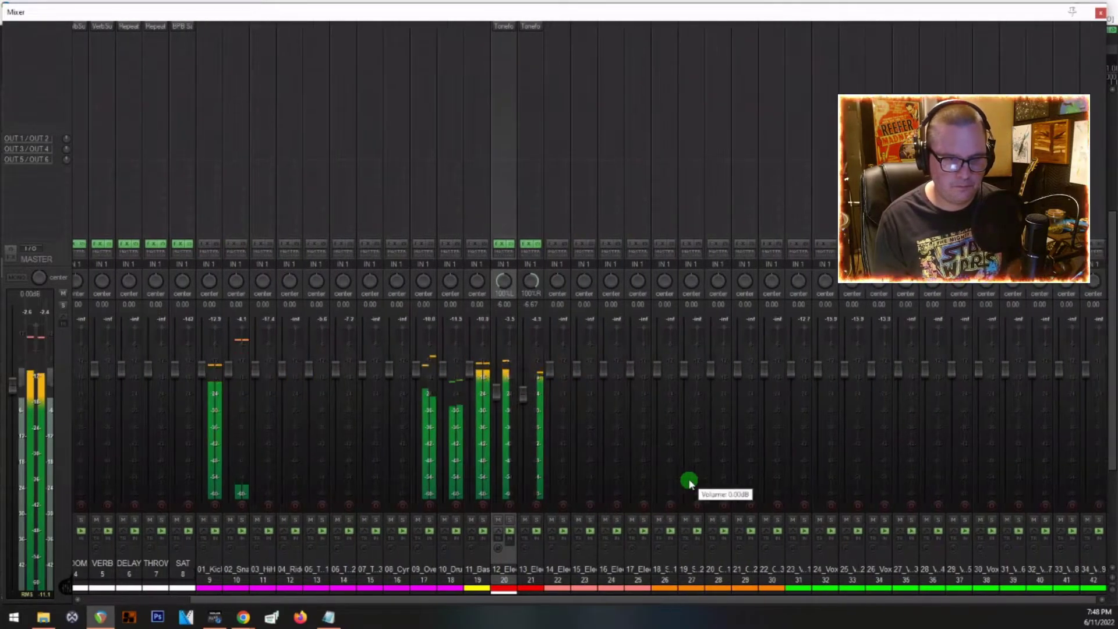
pyautogui.click(563, 566)
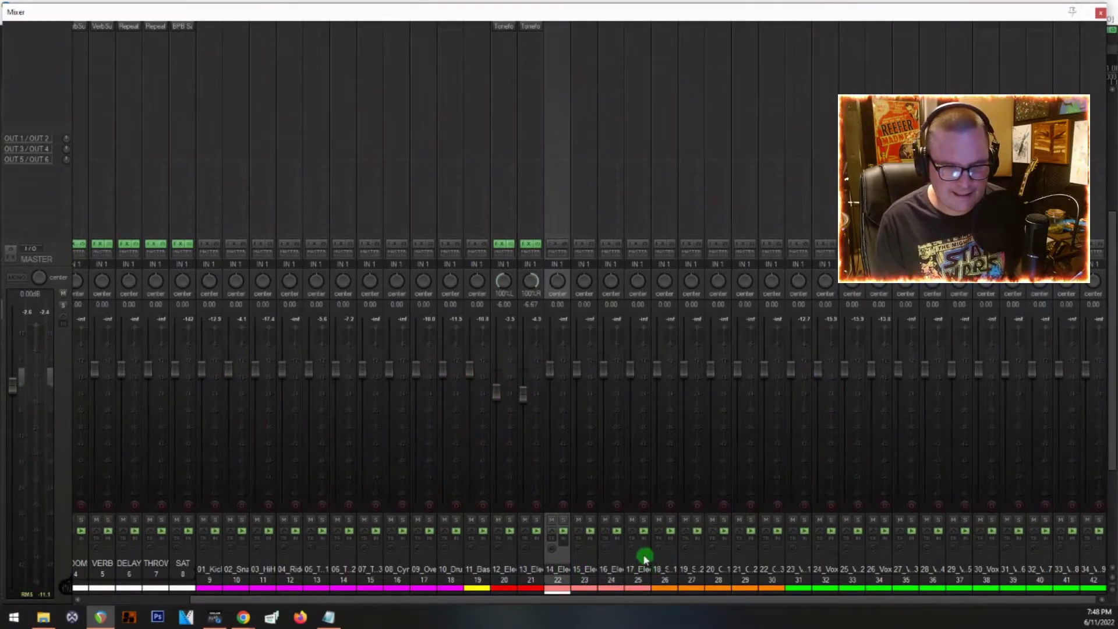
pyautogui.click(638, 559)
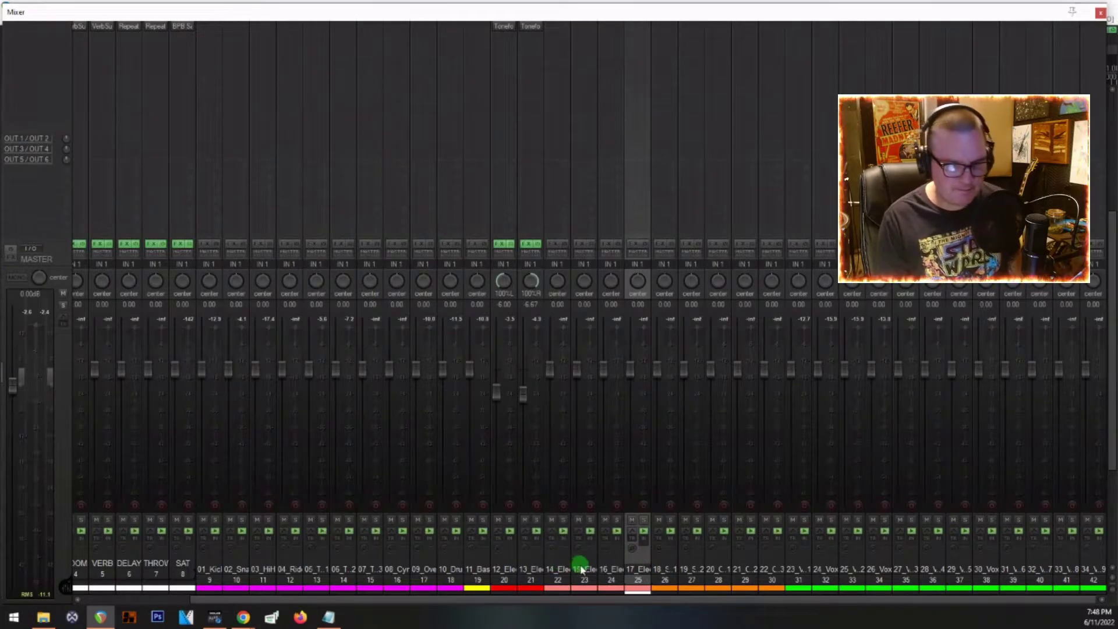
pyautogui.keyDown('shift'); pyautogui.click(534, 566); pyautogui.keyUp('shift')
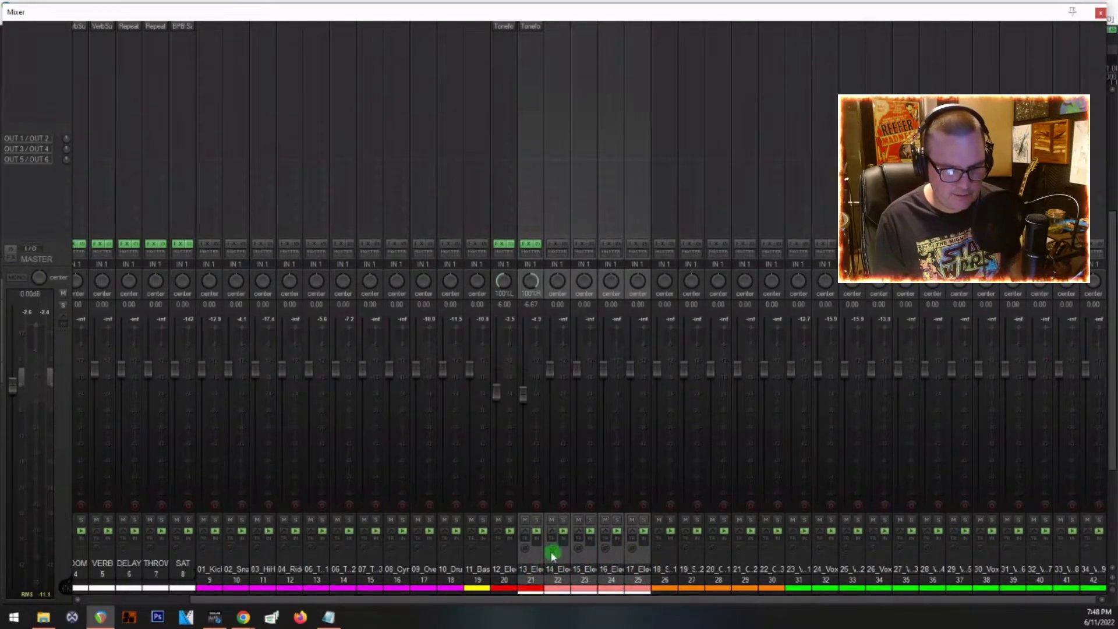
pyautogui.keyDown('shift'); pyautogui.click(555, 562); pyautogui.keyUp('shift')
pyautogui.hotkey('ctrl', 'f')
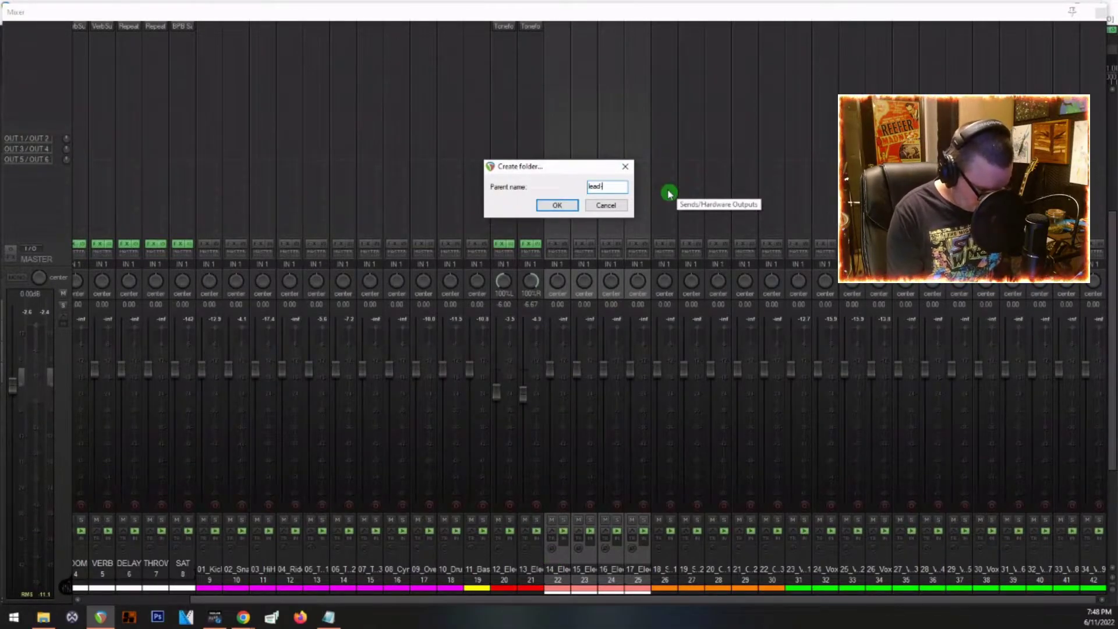
pyautogui.press('Return')
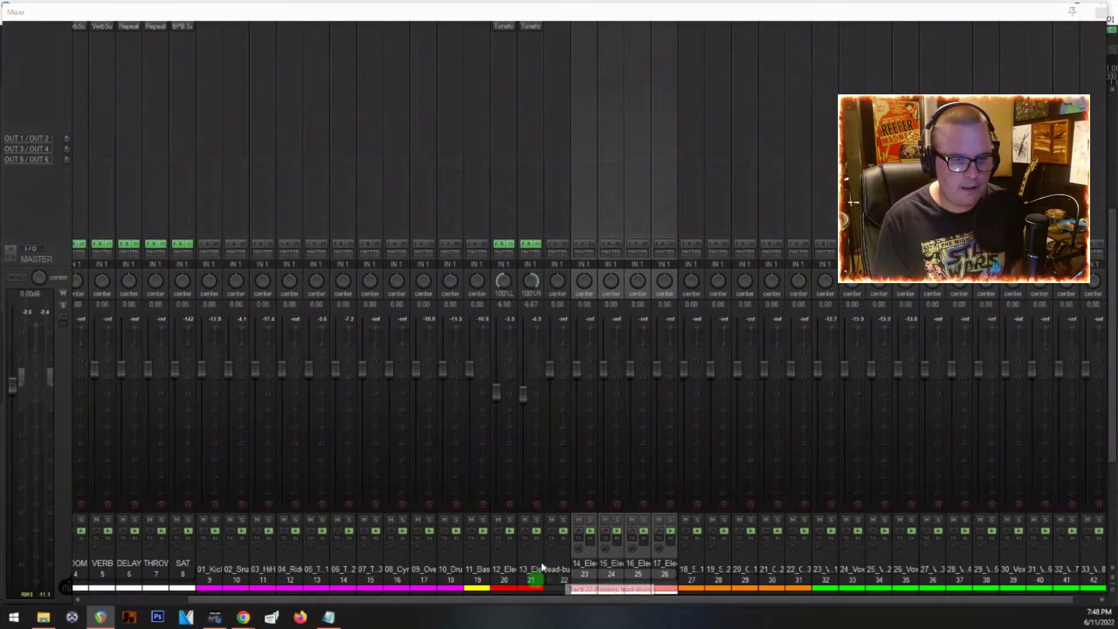
# Inspect the lead-buss folder and its four child guitar tracks in the arrange view, selecting the parent track
pyautogui.click(6, 509)
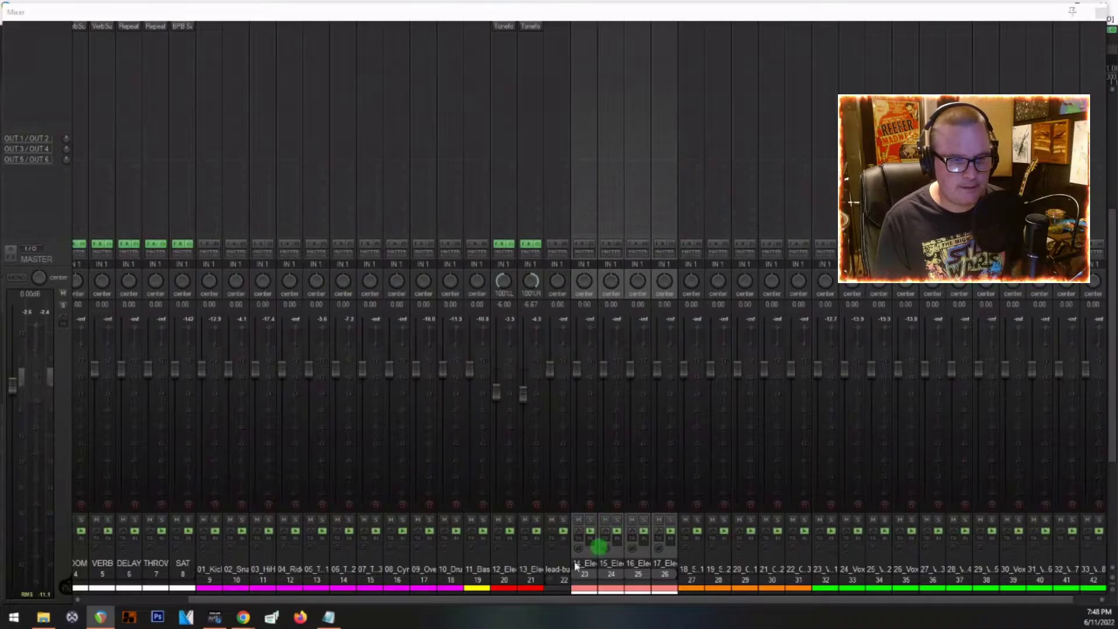
pyautogui.hotkey('ctrl', 'm')
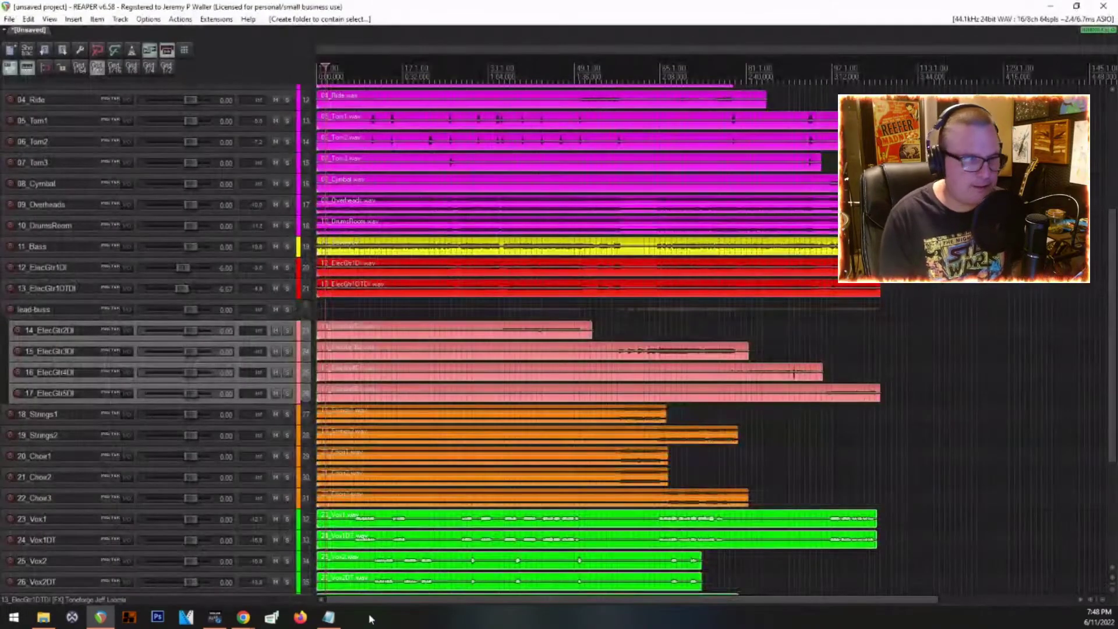
pyautogui.scroll(3, 50, 327)
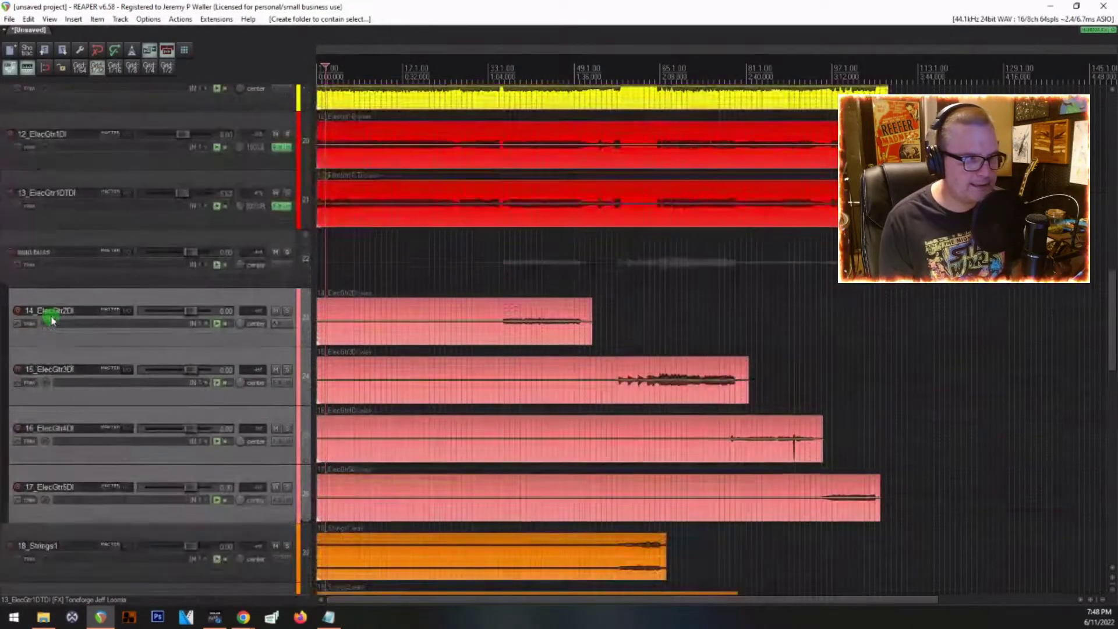
pyautogui.click(66, 245)
pyautogui.click(151, 241)
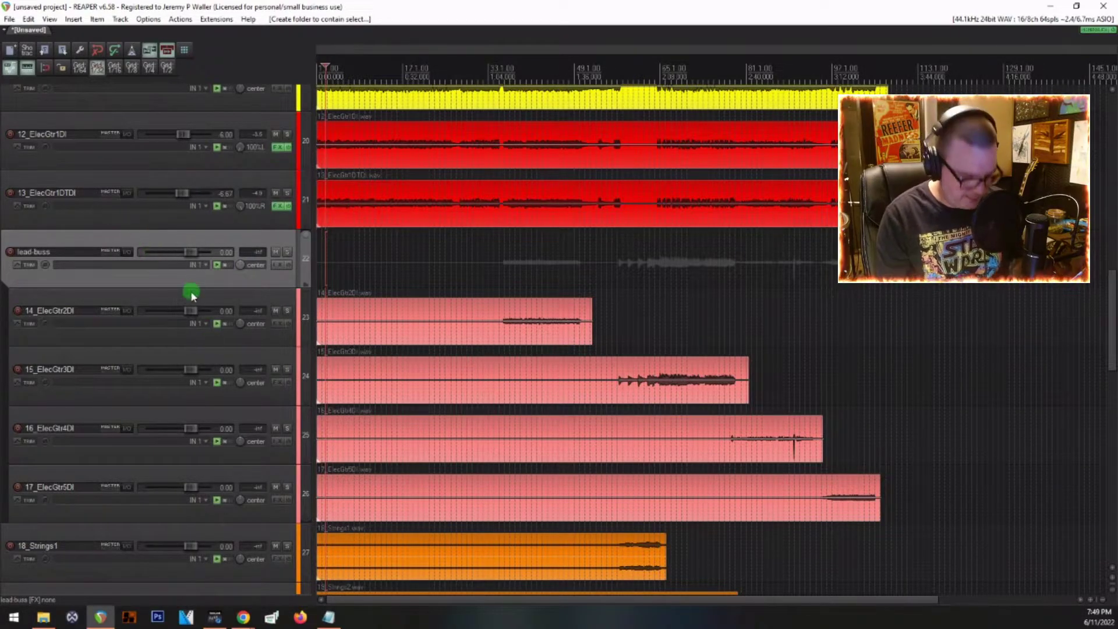
pyautogui.hotkey('ctrl', 'm')
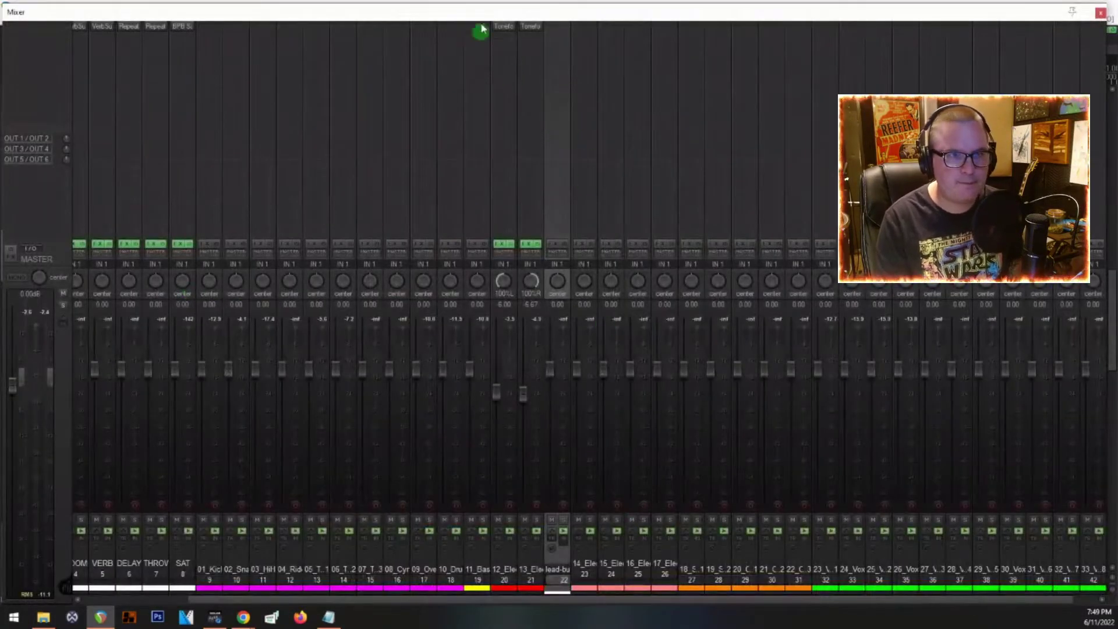
# Insert Toneforge Jason Richardson on the lead-buss track, switch it to the Lead amp and close the plugin window
pyautogui.doubleClick(557, 32)
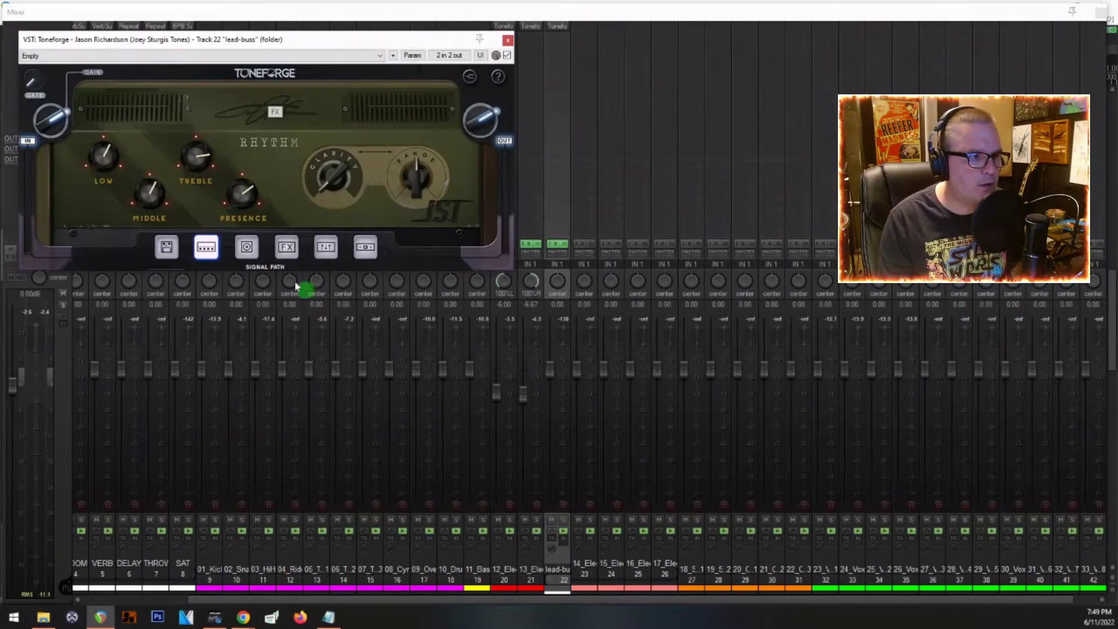
pyautogui.click(167, 250)
pyautogui.click(358, 185)
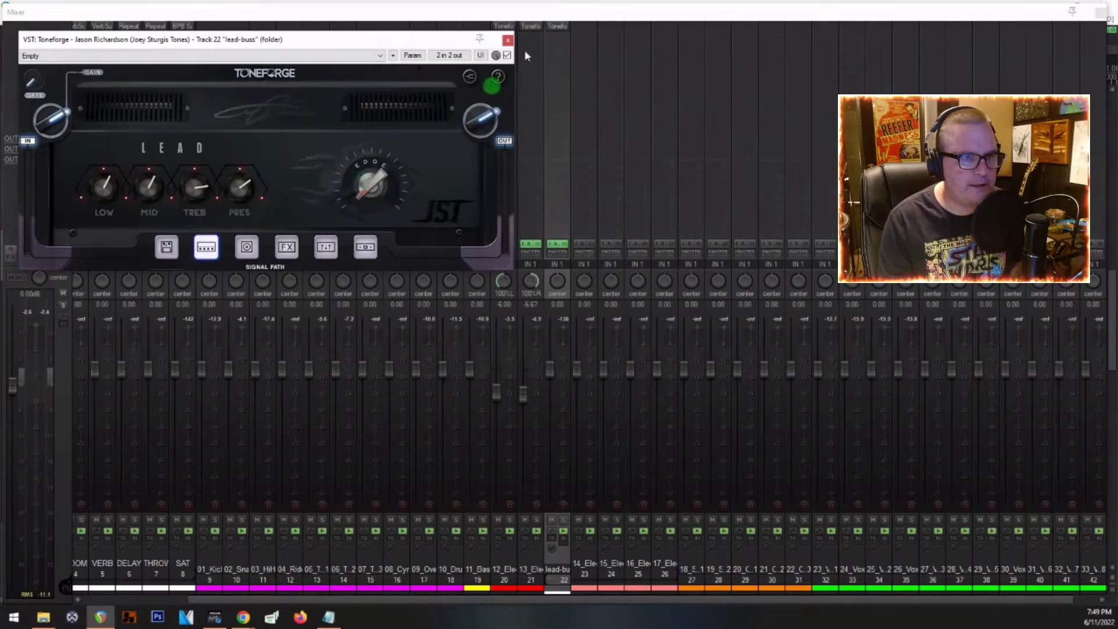
pyautogui.click(507, 39)
# Play the mix from the start of the 14_ElecGtr2DI part to hear the lead tone through lead-buss
pyautogui.press('space')
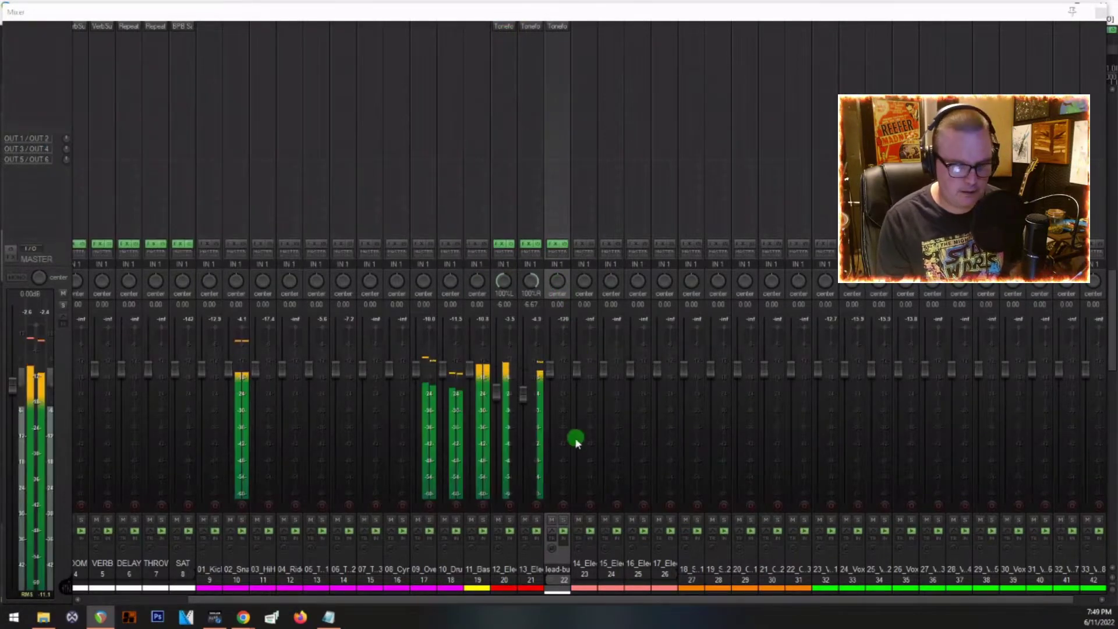
pyautogui.hotkey('ctrl', 'm')
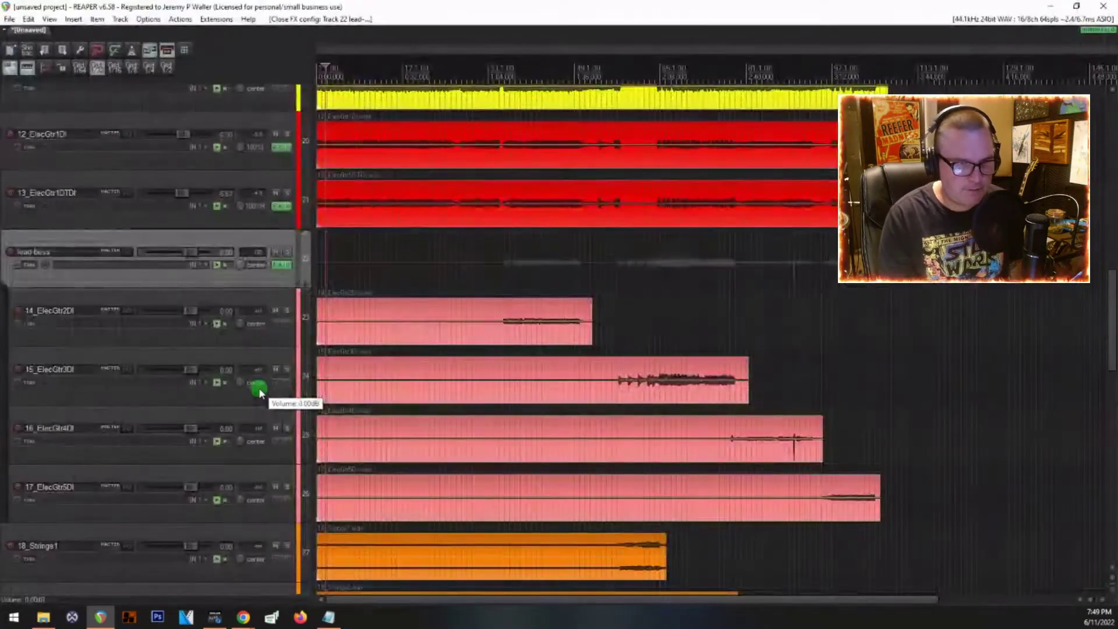
pyautogui.click(504, 331)
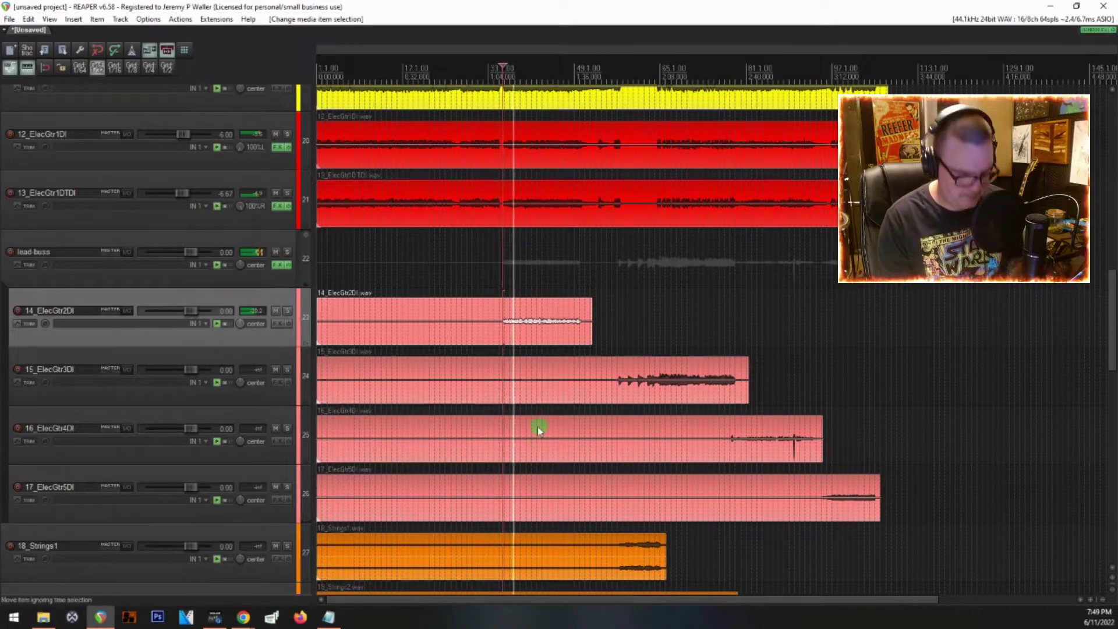
pyautogui.hotkey('ctrl', 'm')
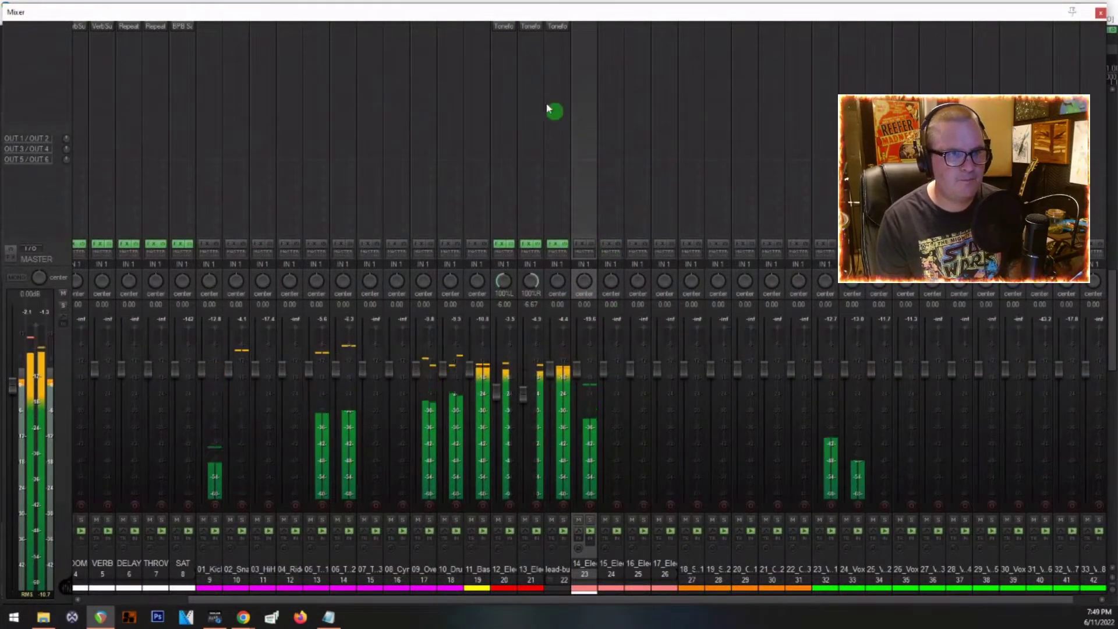
pyautogui.press('space')
# Copy Toneforge Jason Richardson from lead-buss to 14_ElecGtr2DI, remove it from lead-buss and audition the result
pyautogui.moveTo(553, 26); pyautogui.dragTo(574, 28)
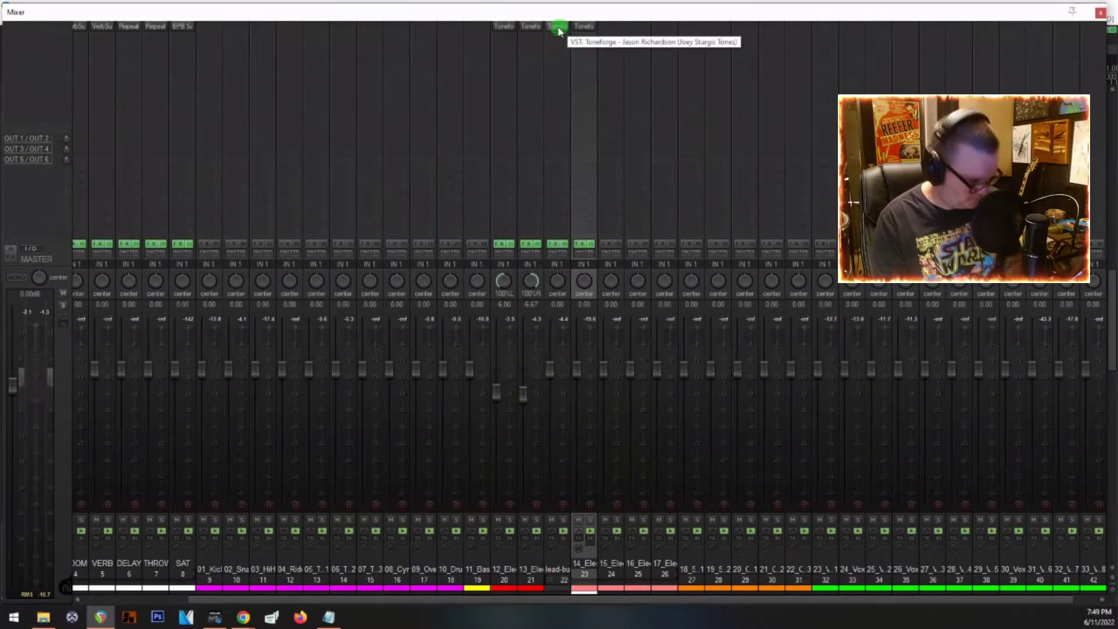
pyautogui.keyDown('alt'); pyautogui.click(559, 28); pyautogui.keyUp('alt')
pyautogui.press('space')
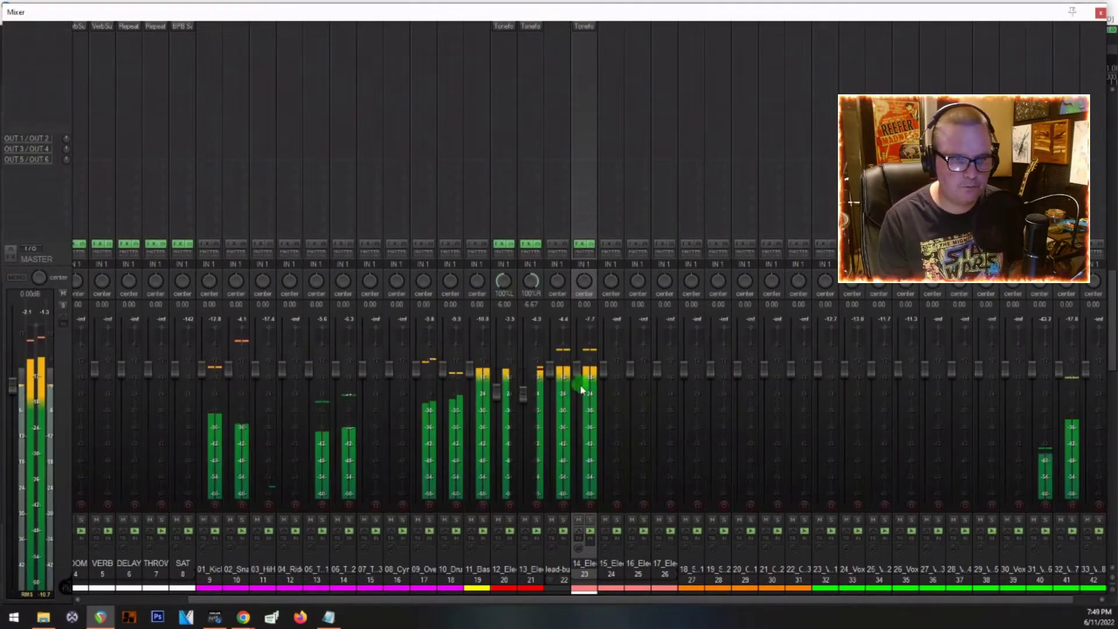
pyautogui.press('space')
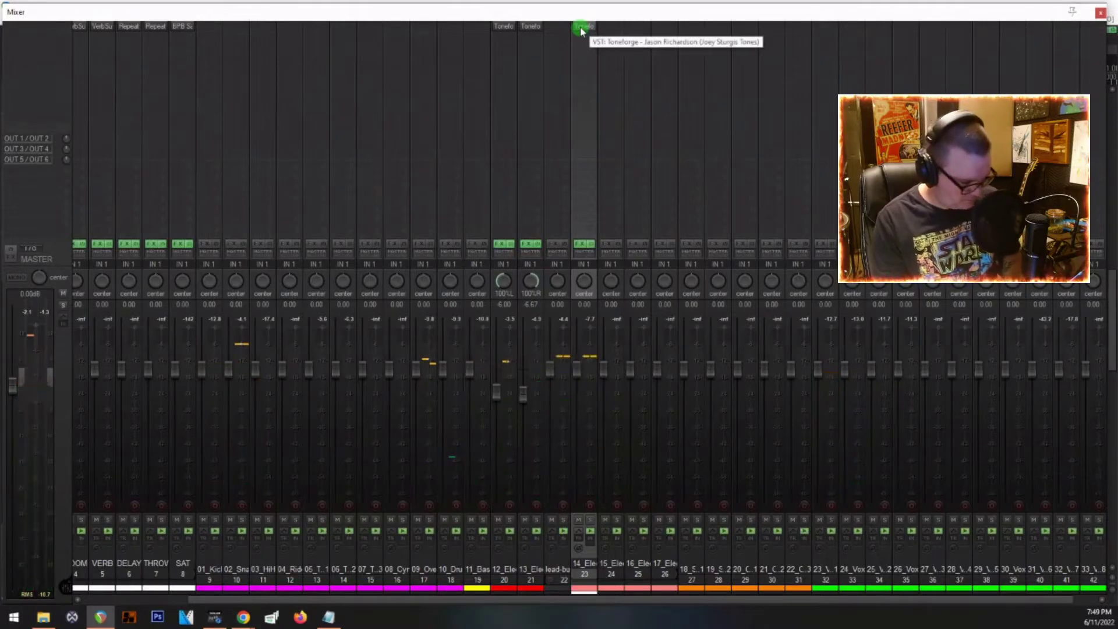
# Replace the Toneforge plugin on 14_ElecGtr2DI with STL Ignite AmpHub and load its Red Beast Lead preset
pyautogui.keyDown('alt'); pyautogui.click(581, 29); pyautogui.keyUp('alt')
pyautogui.click(581, 29)
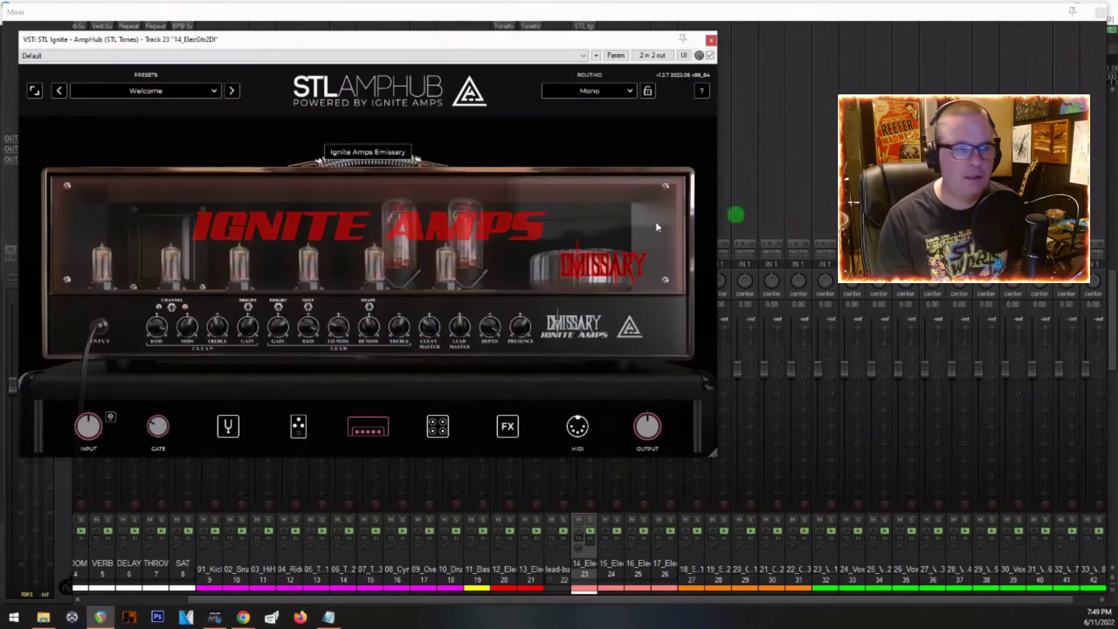
pyautogui.click(183, 91)
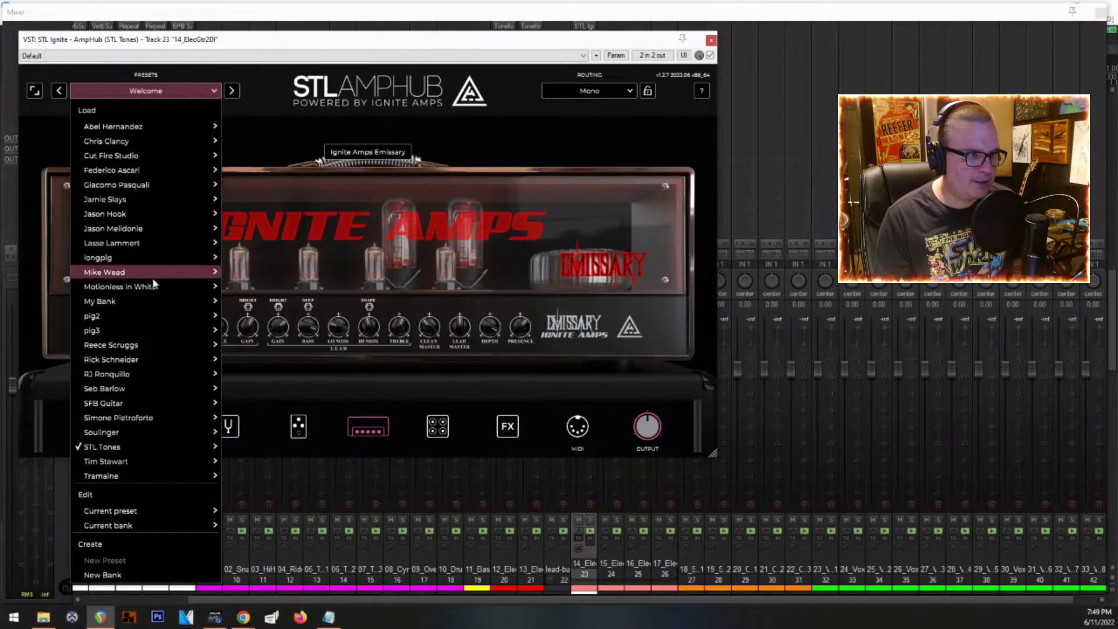
pyautogui.moveTo(128, 306)
pyautogui.moveTo(96, 320)
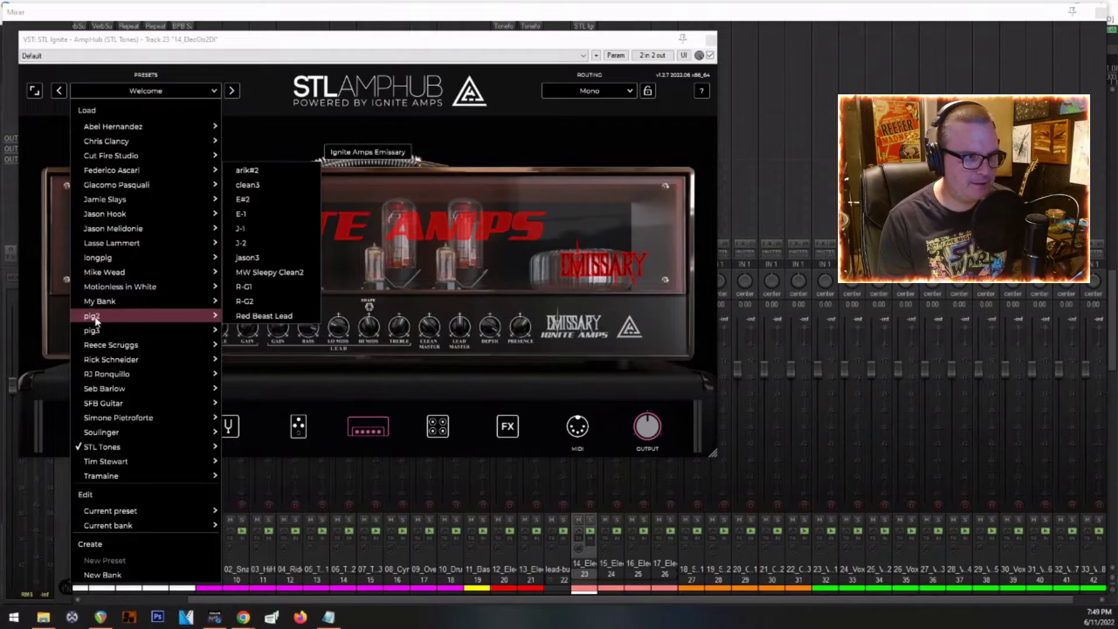
pyautogui.click(264, 317)
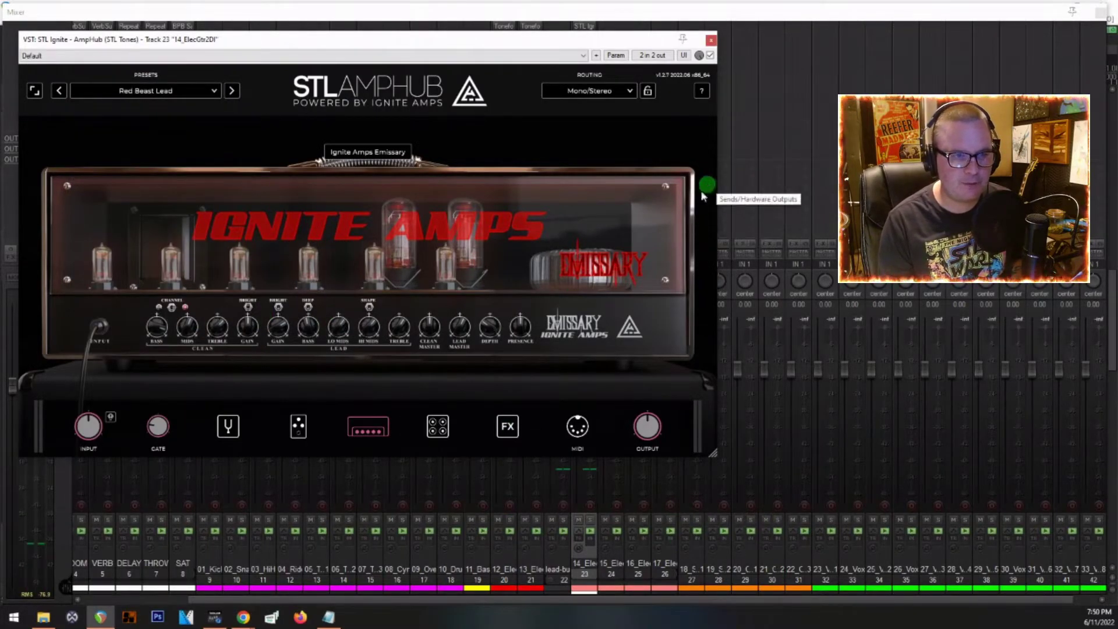
# Audition the AmpHub tone in the mix, close the plugin window and lower the lead-buss volume to -3.78 dB
pyautogui.press('space')
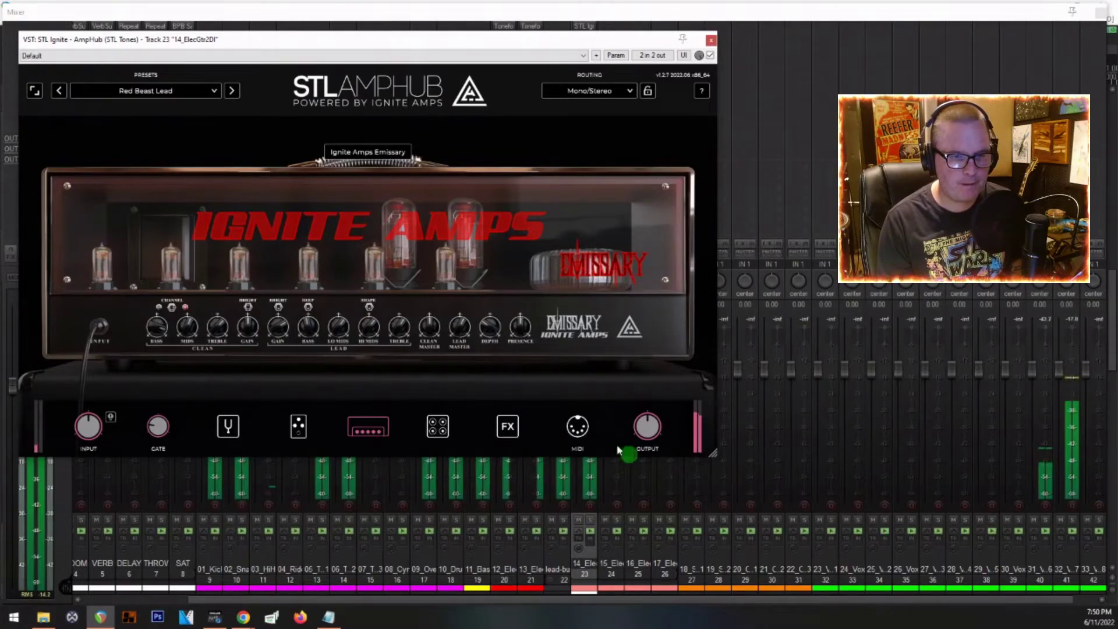
pyautogui.click(711, 39)
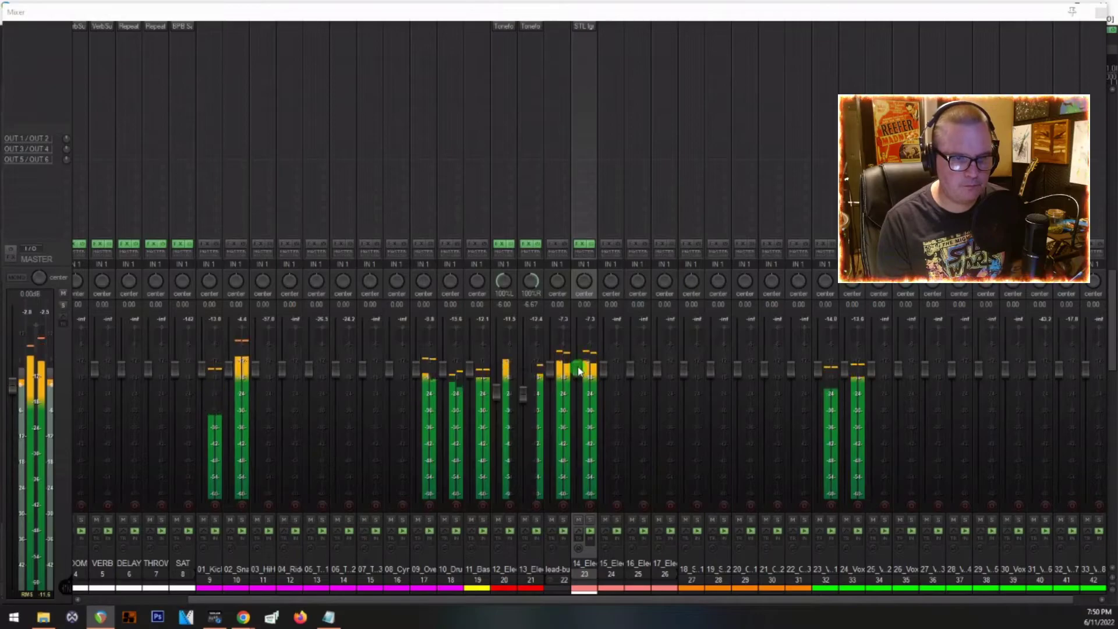
pyautogui.moveTo(549, 368); pyautogui.dragTo(547, 389)
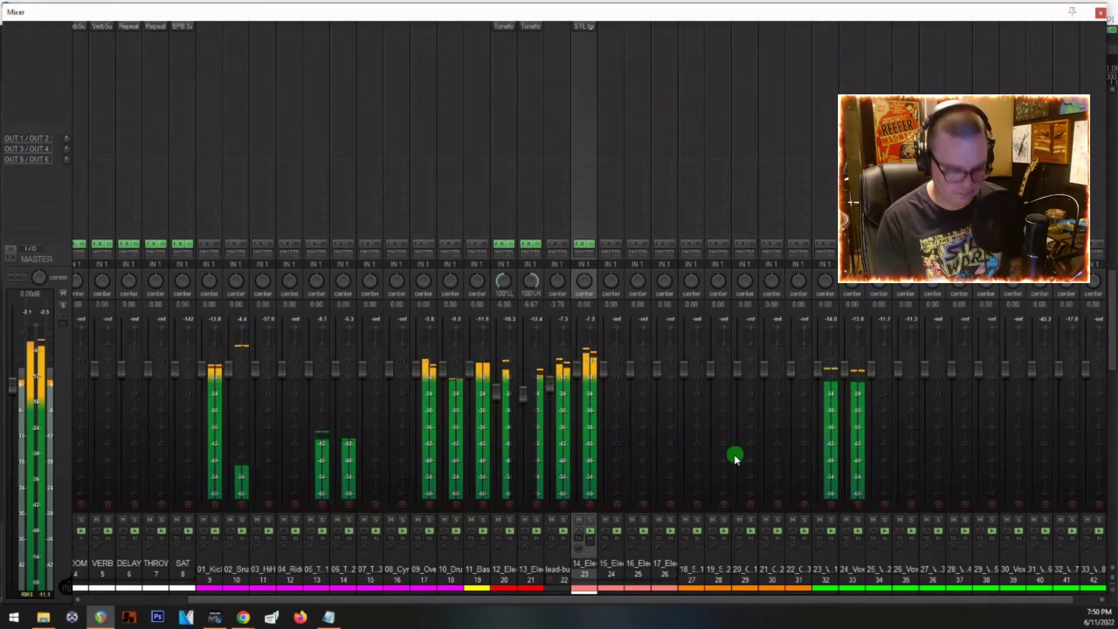
# Place the playback cursor just before the 15_ElecGtr3DI part and insert Toneforge Menace on that track
pyautogui.hotkey('ctrl', 'm')
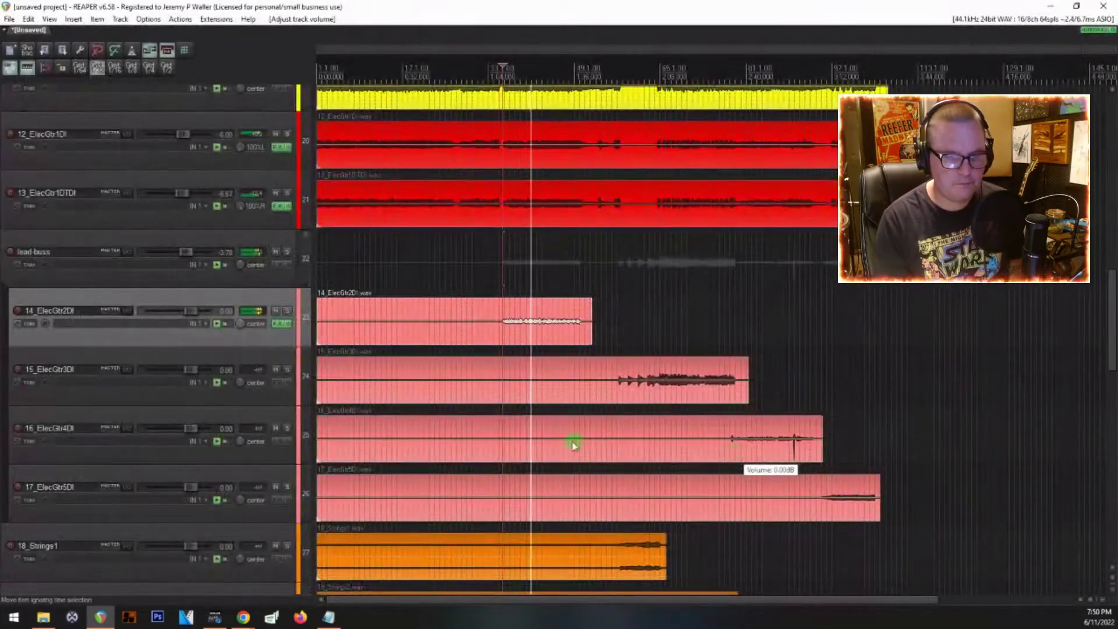
pyautogui.click(627, 326)
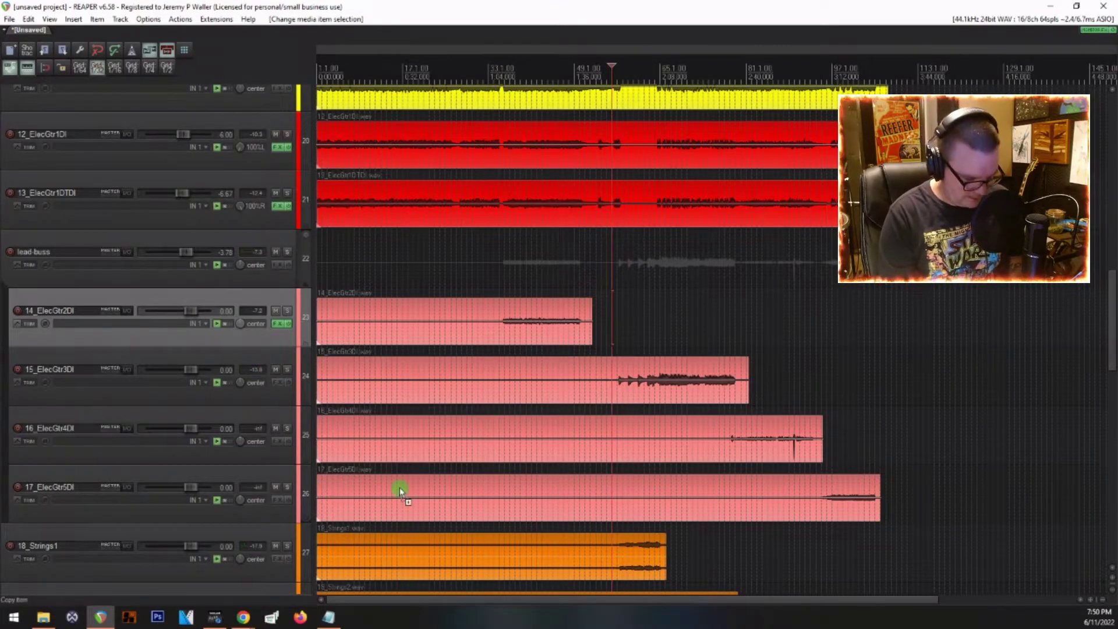
pyautogui.hotkey('ctrl', 'm')
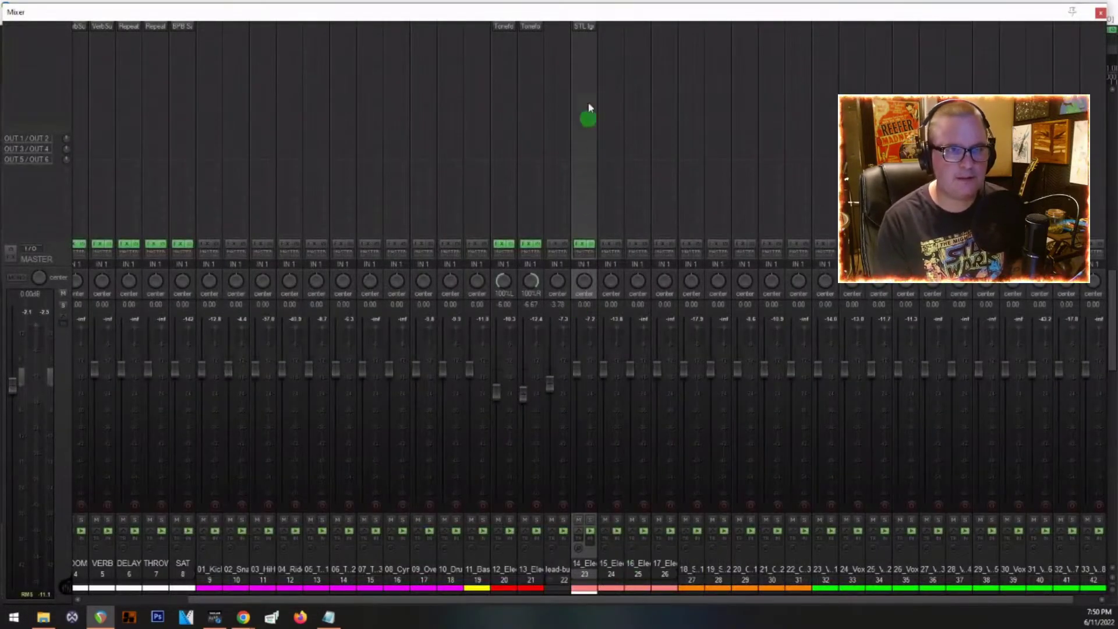
pyautogui.click(610, 29)
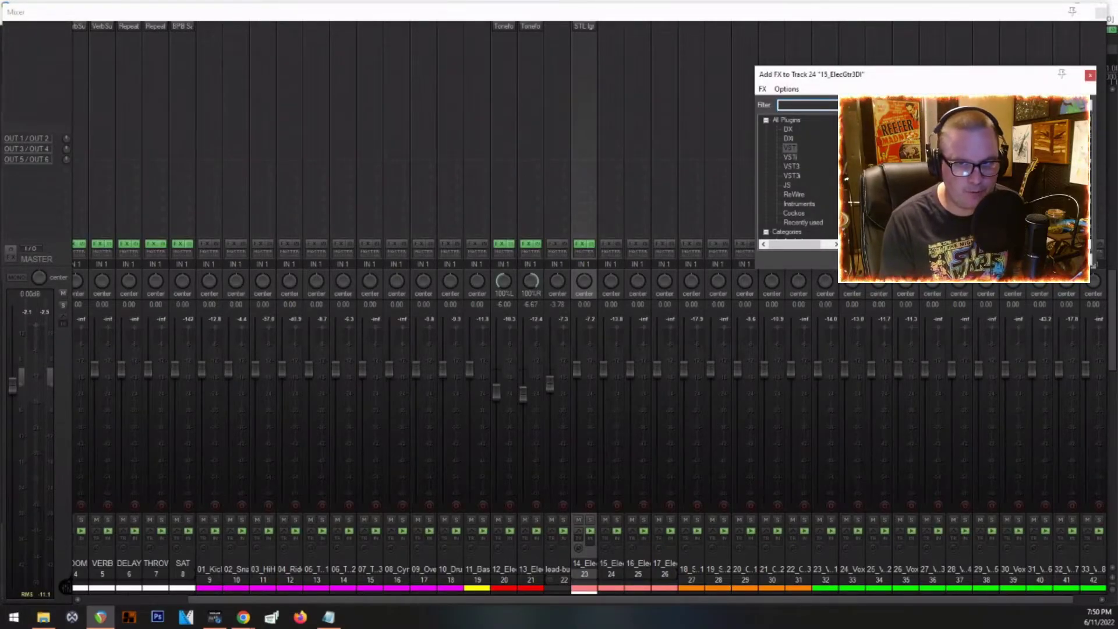
pyautogui.doubleClick(902, 175)
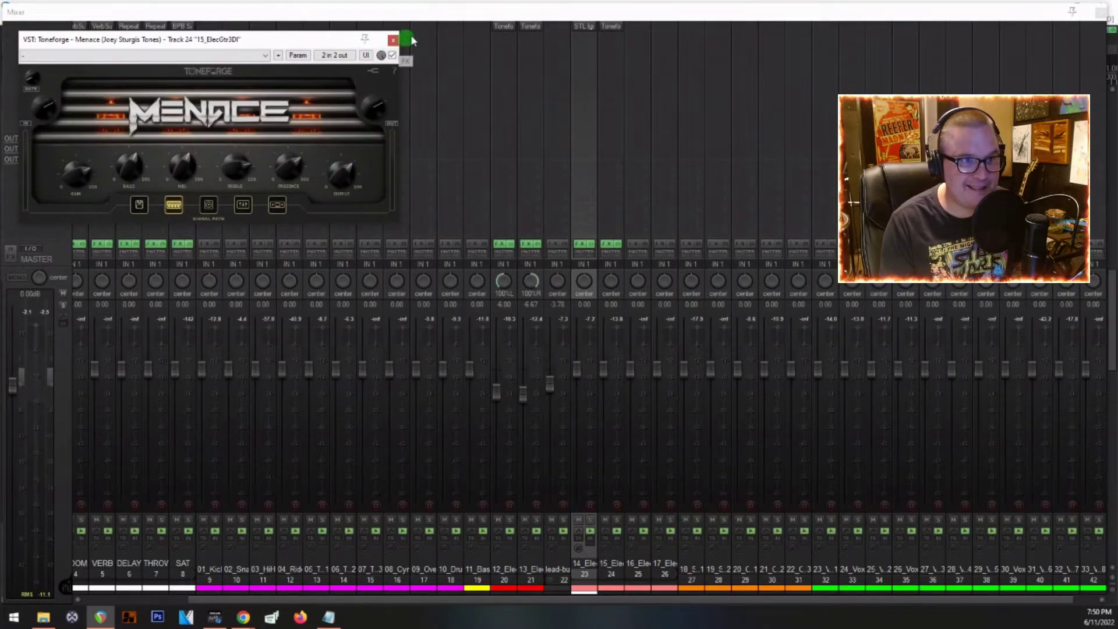
pyautogui.click(393, 40)
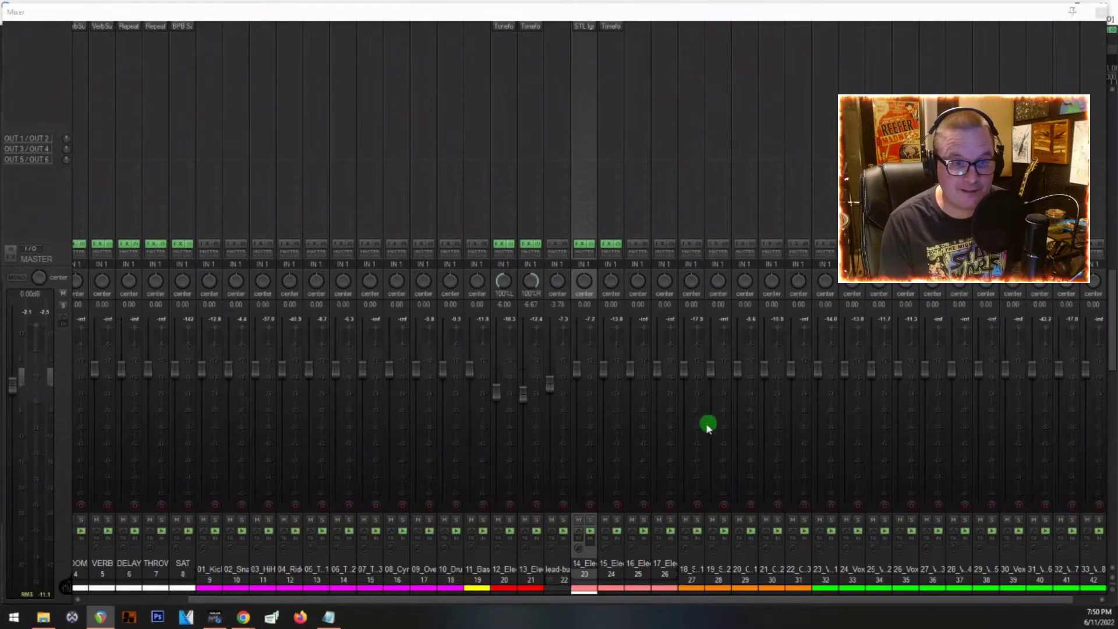
# Play the 15_ElecGtr3DI part in the mix and lower that track's volume to about -2.1 dB
pyautogui.press('space')
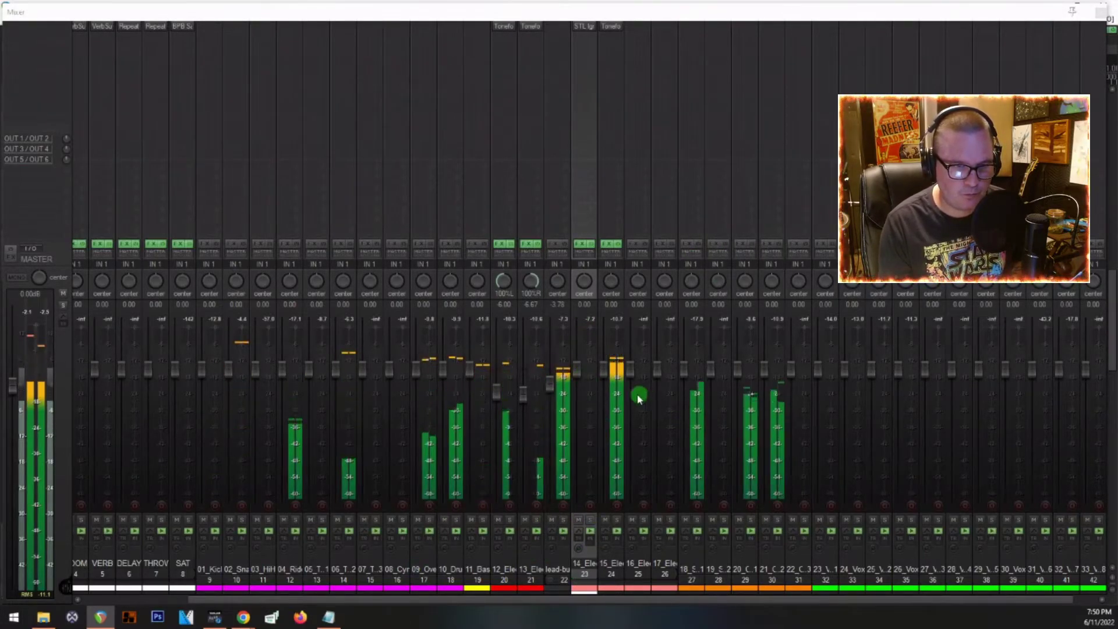
pyautogui.moveTo(604, 369); pyautogui.dragTo(603, 380)
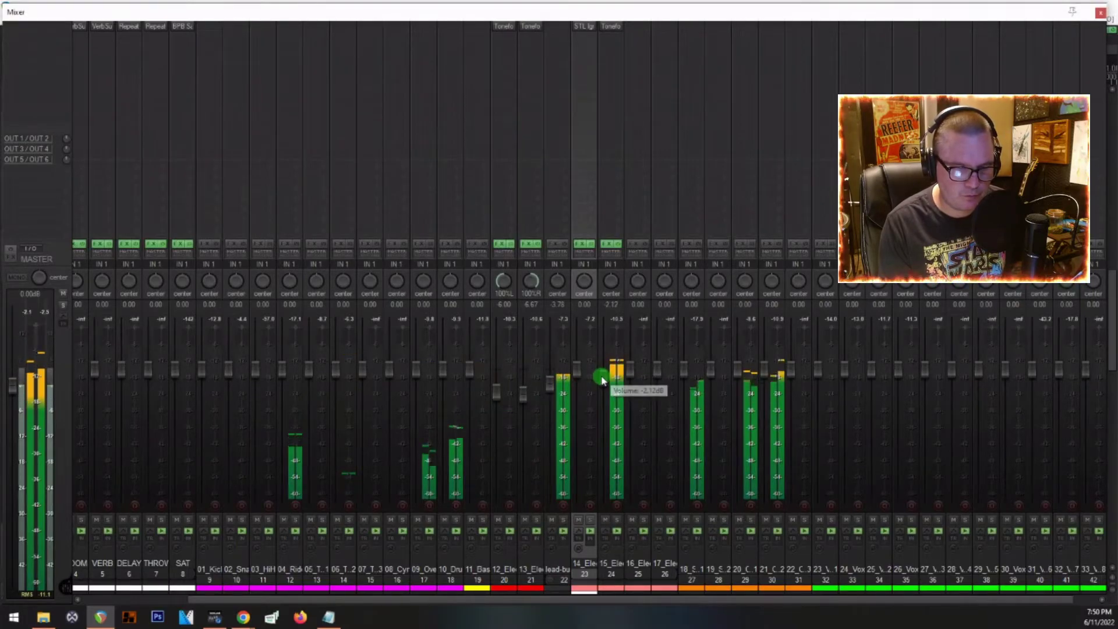
# Select the 15_ElecGtr3DI track and fine-tune its volume to -2.32 dB during playback
pyautogui.hotkey('ctrl', 'm')
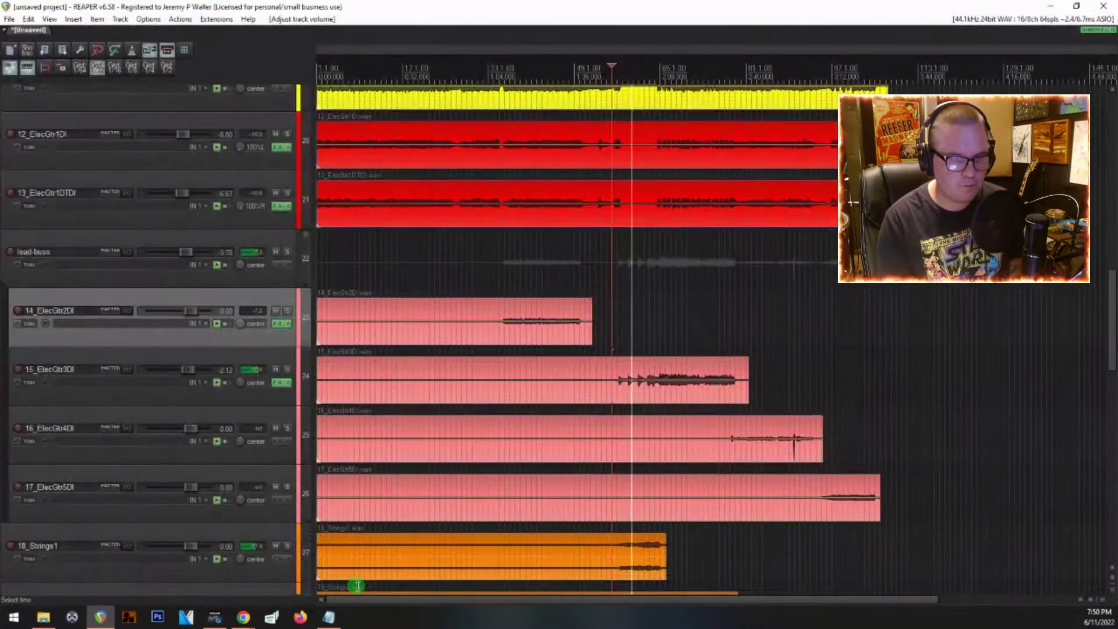
pyautogui.click(94, 354)
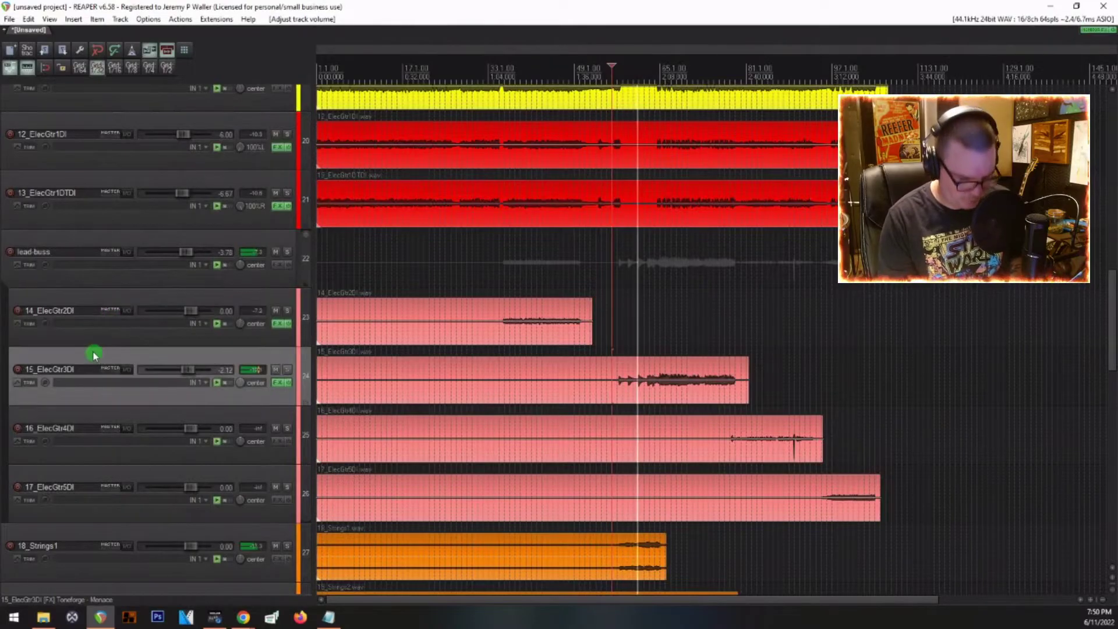
pyautogui.hotkey('ctrl', 'm')
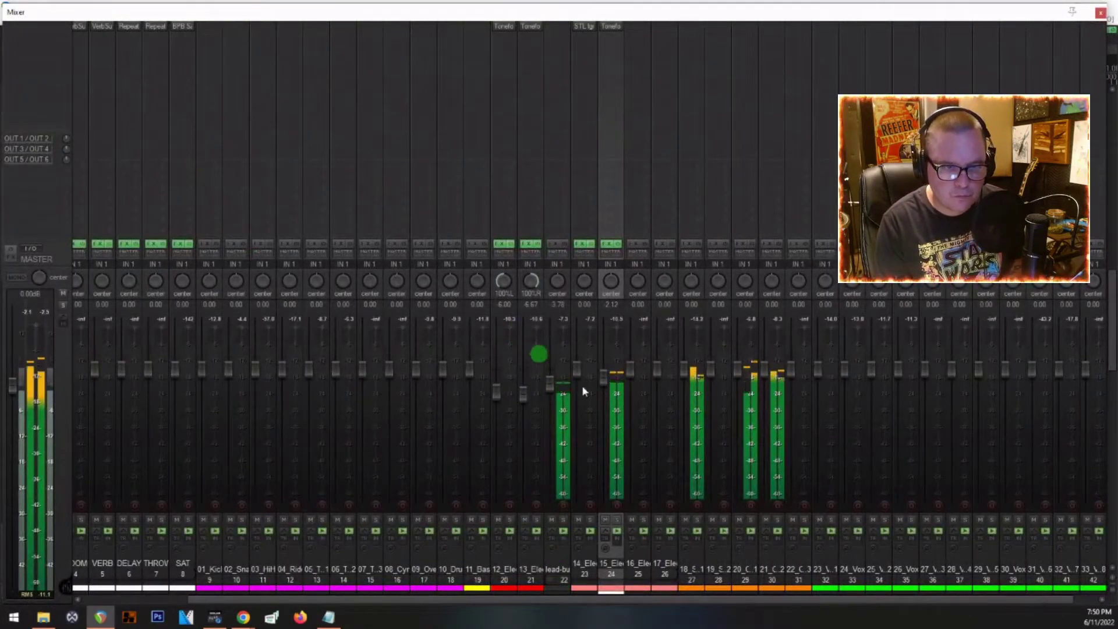
pyautogui.moveTo(605, 382); pyautogui.dragTo(605, 382)
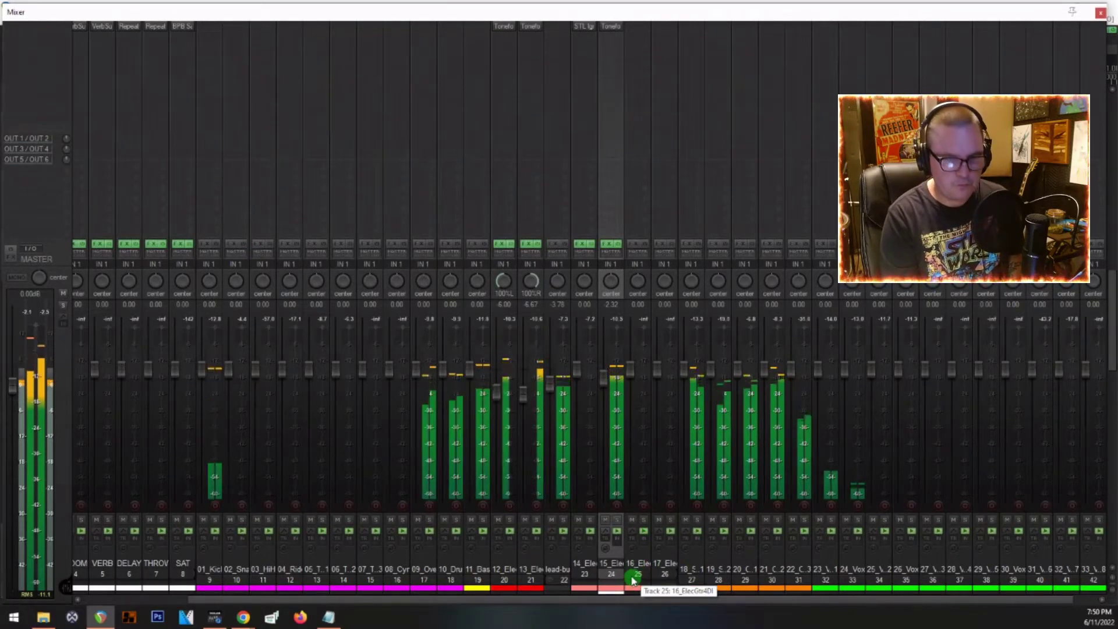
pyautogui.hotkey('ctrl', 'h')
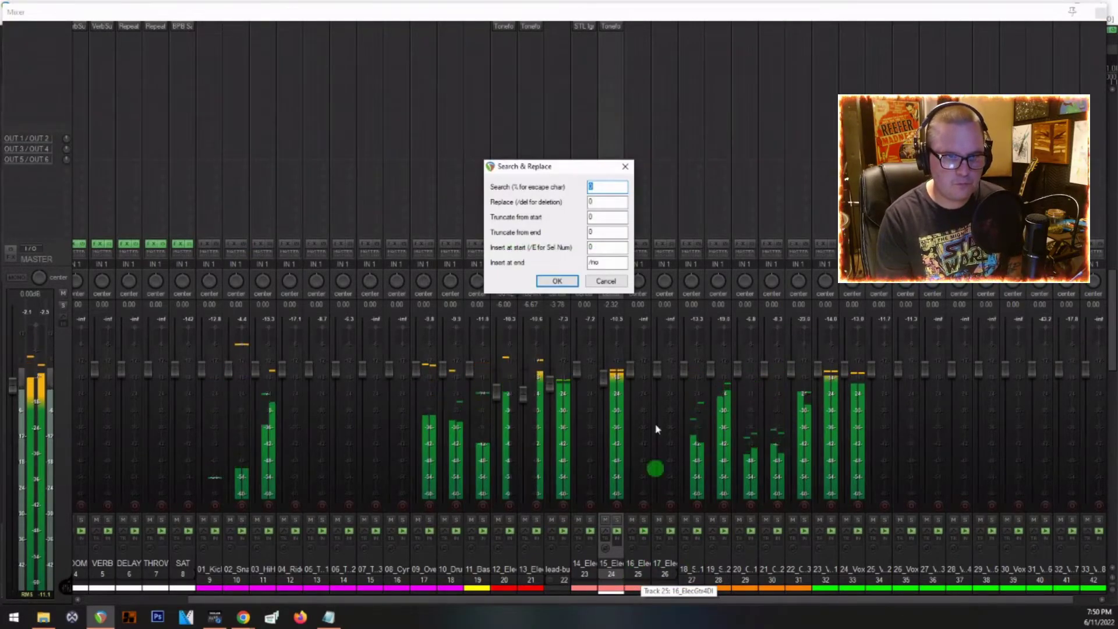
pyautogui.click(605, 281)
# Place the cursor where the 15_ElecGtr3DI part begins and briefly solo that track to audition it
pyautogui.hotkey('ctrl', 'm')
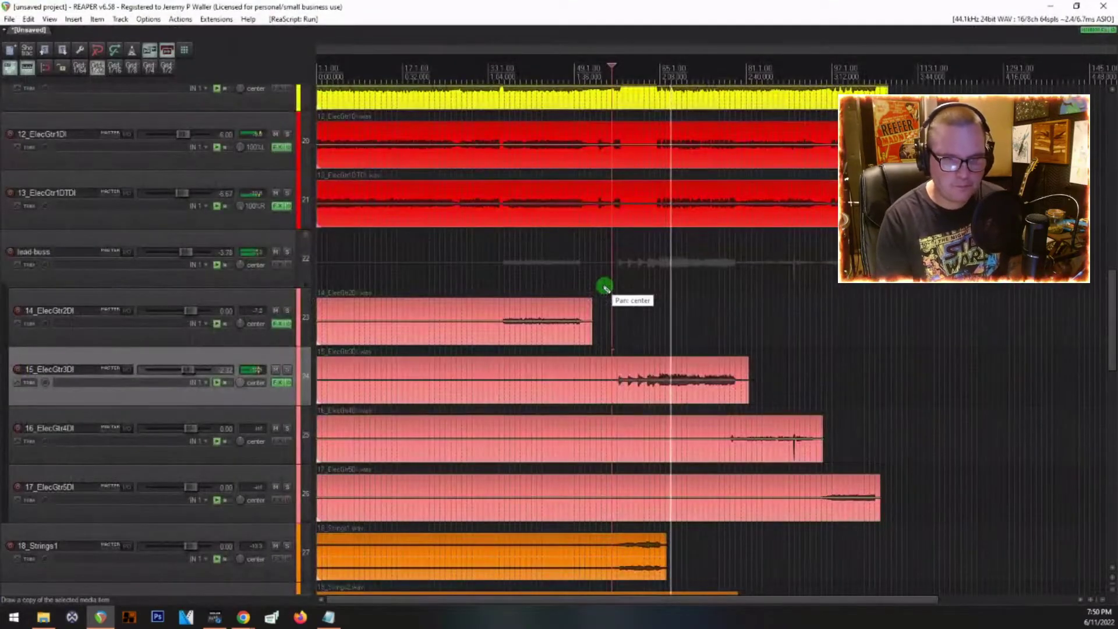
pyautogui.click(617, 388)
pyautogui.click(287, 369)
pyautogui.press('space')
pyautogui.press('space')
pyautogui.click(288, 370)
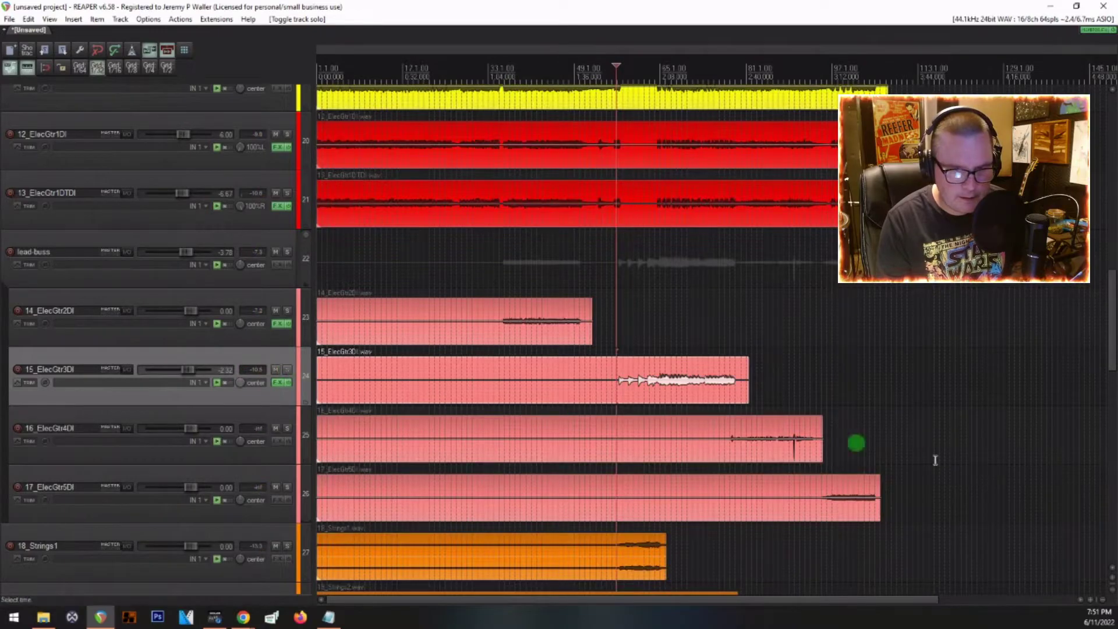
# Audition the 16_ElecGtr4DI part in solo from where its playing begins, then unsolo the track
pyautogui.click(731, 448)
pyautogui.press('space')
pyautogui.click(279, 429)
pyautogui.click(288, 430)
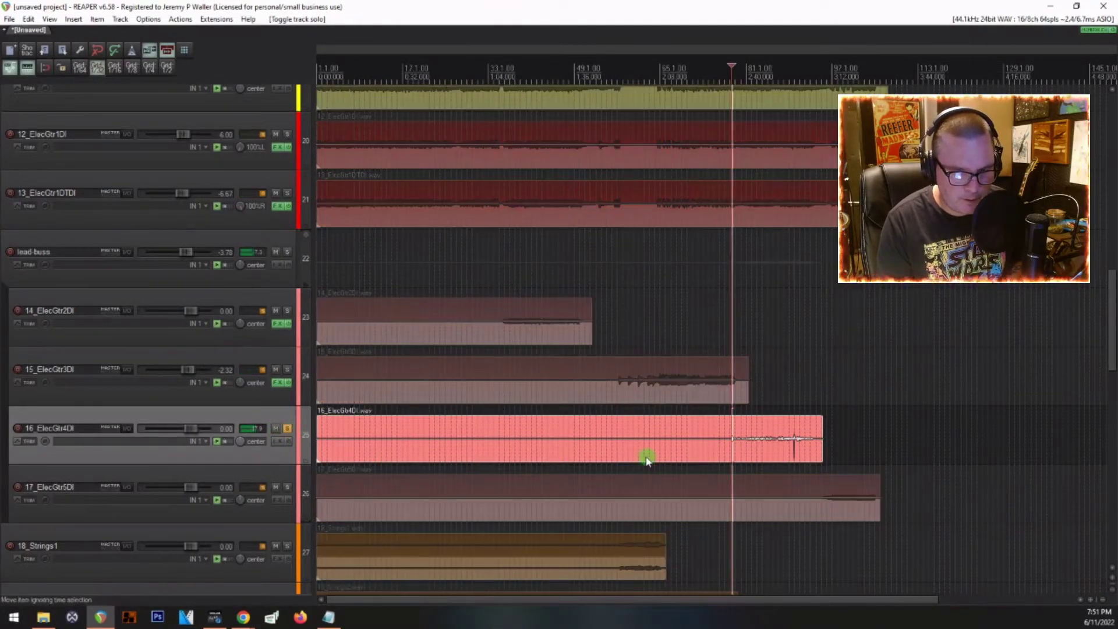
pyautogui.click(287, 429)
# Copy the STL Ignite AmpHub plugin from 14_ElecGtr2DI onto the 16_ElecGtr4DI and 17_ElecGtr5DI tracks
pyautogui.hotkey('ctrl', 'm')
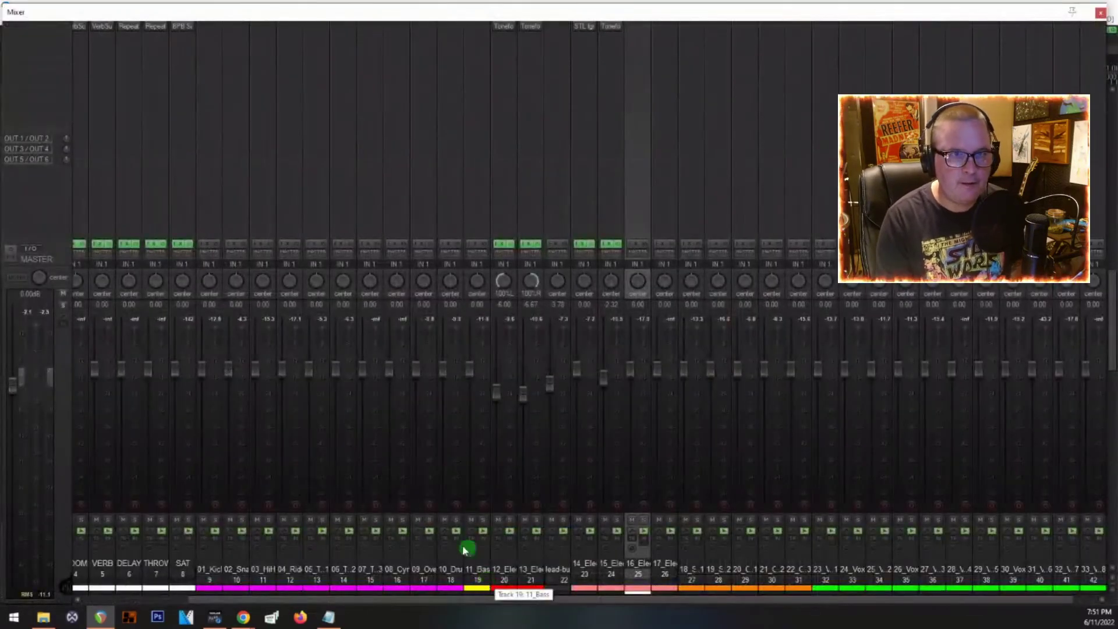
pyautogui.moveTo(584, 33); pyautogui.dragTo(638, 36)
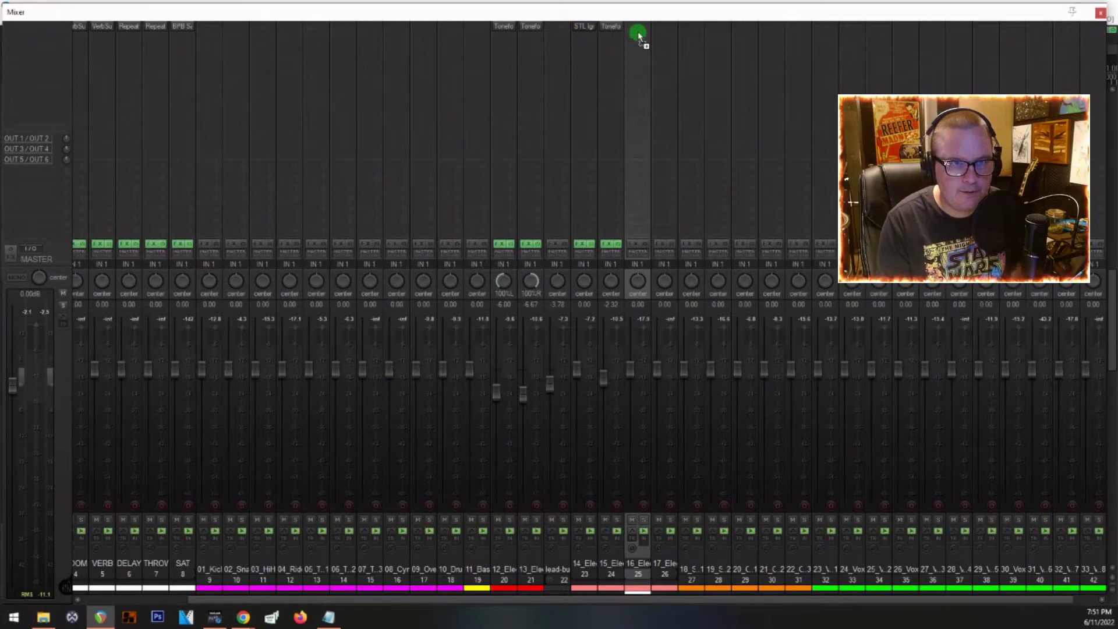
pyautogui.moveTo(675, 83); pyautogui.dragTo(640, 42)
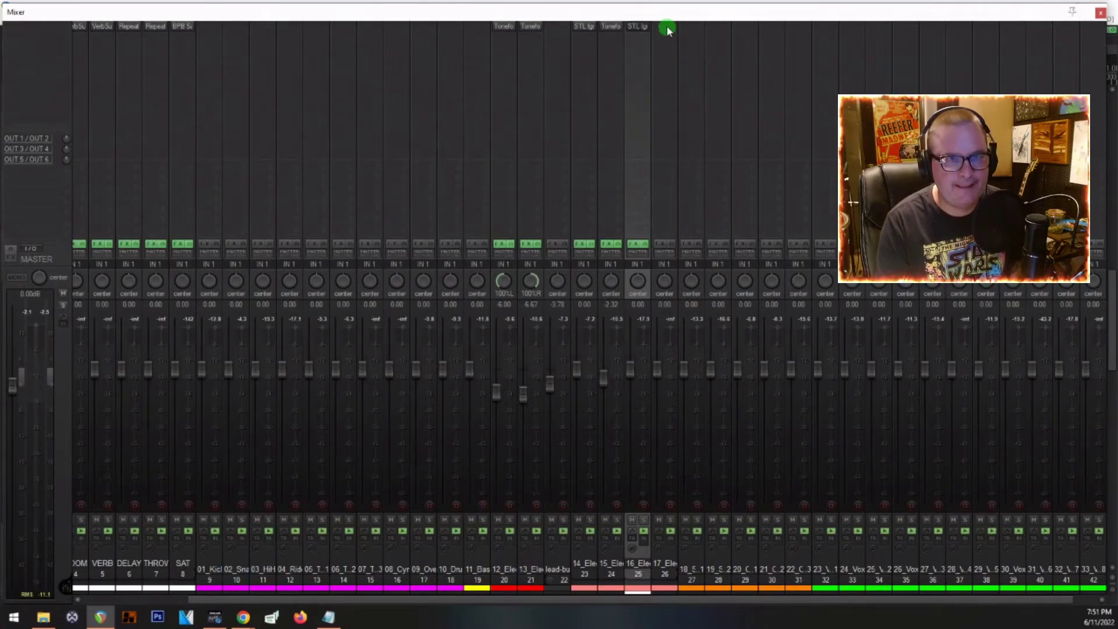
pyautogui.moveTo(675, 15); pyautogui.dragTo(663, 26)
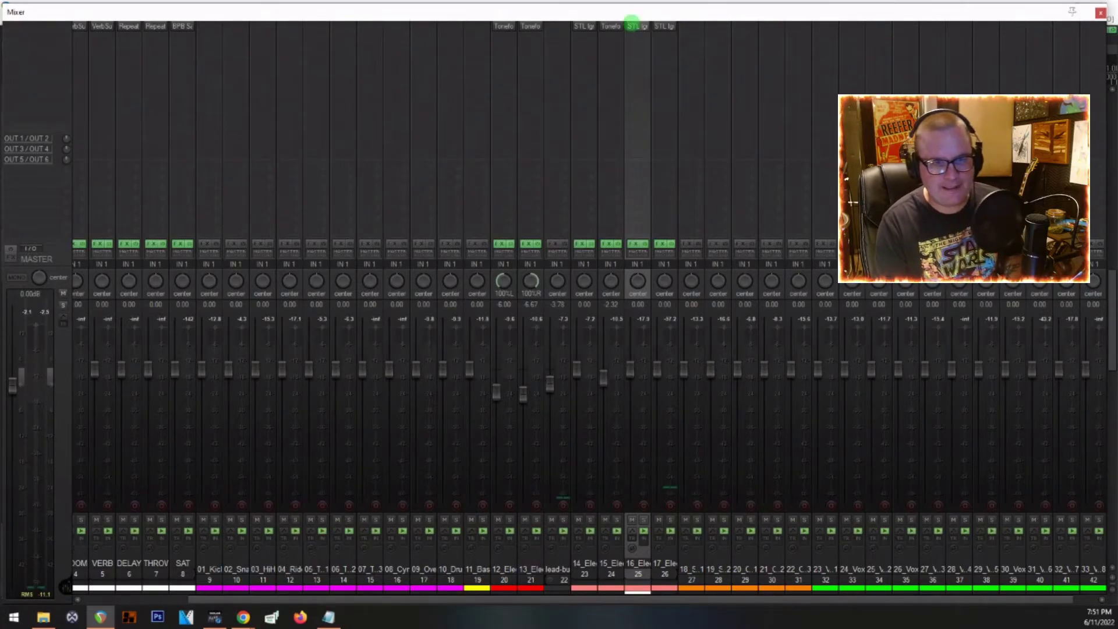
pyautogui.click(747, 519)
pyautogui.click(673, 522)
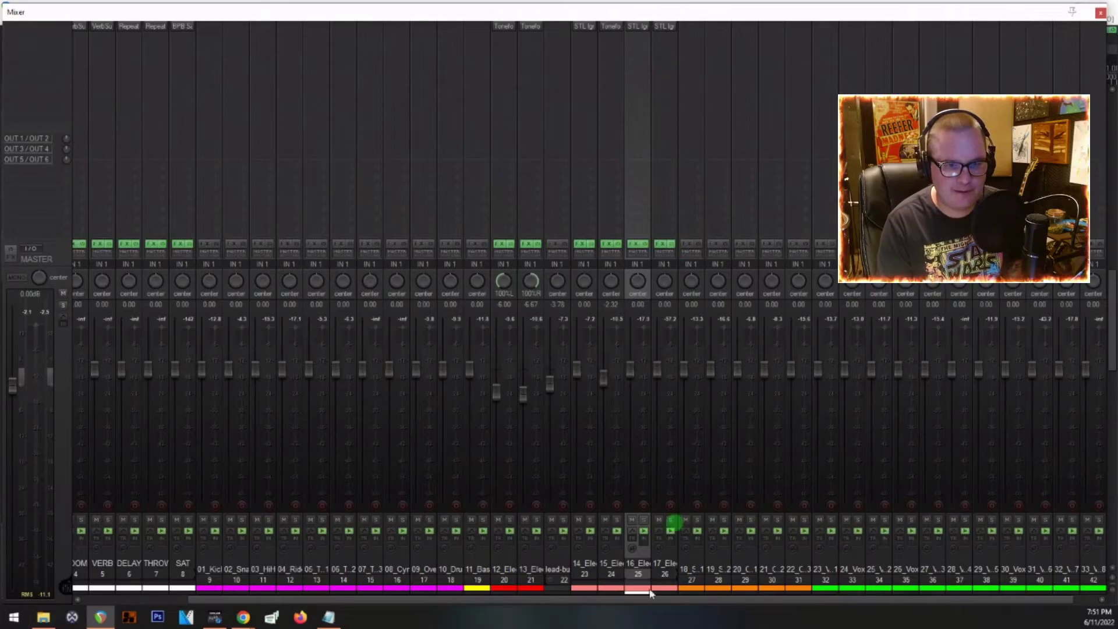
pyautogui.click(674, 390)
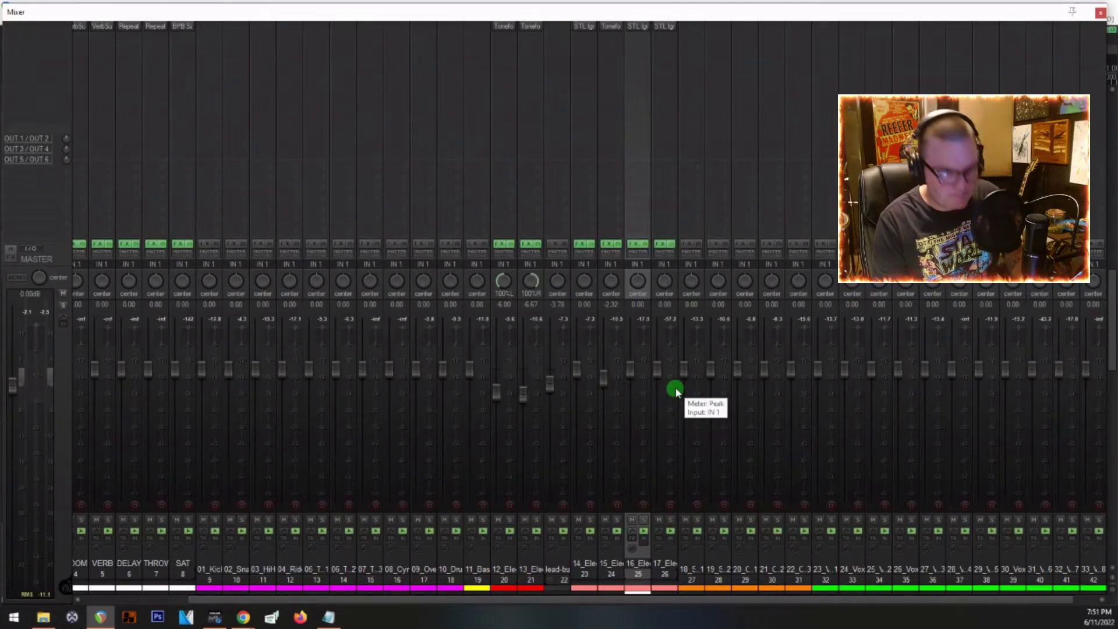
pyautogui.hotkey('ctrl', 'm')
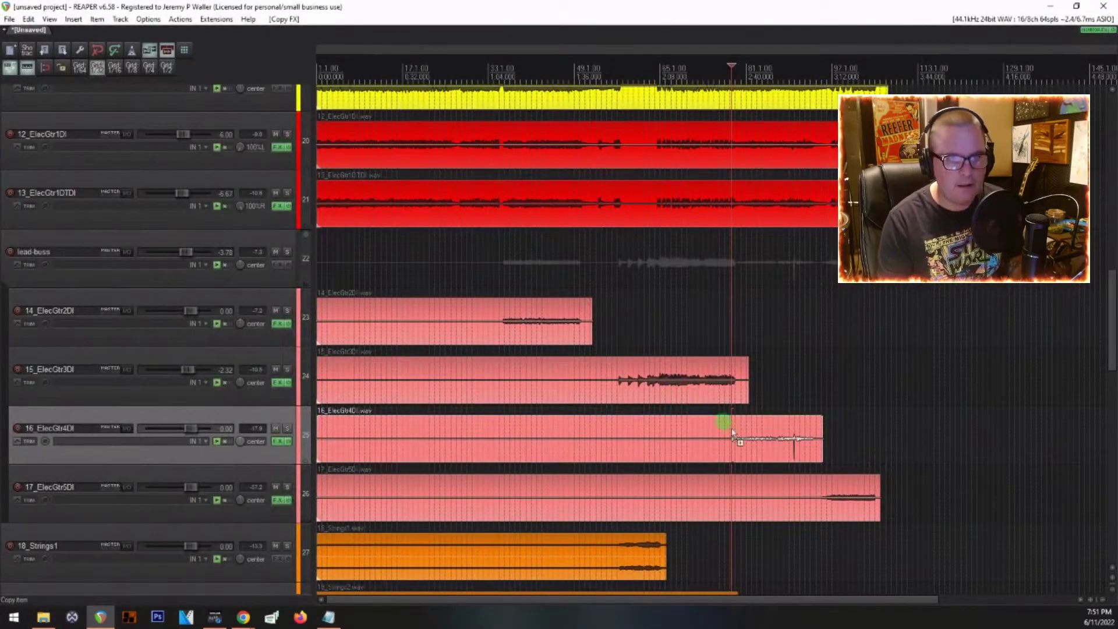
# Play the song from the beginning and review all tracks in the zoomed-out arrangement
pyautogui.keyDown('ctrl'); pyautogui.scroll(-5, 711, 391); pyautogui.keyUp('ctrl')
pyautogui.scroll(-3, 649, 412)
pyautogui.click(498, 224)
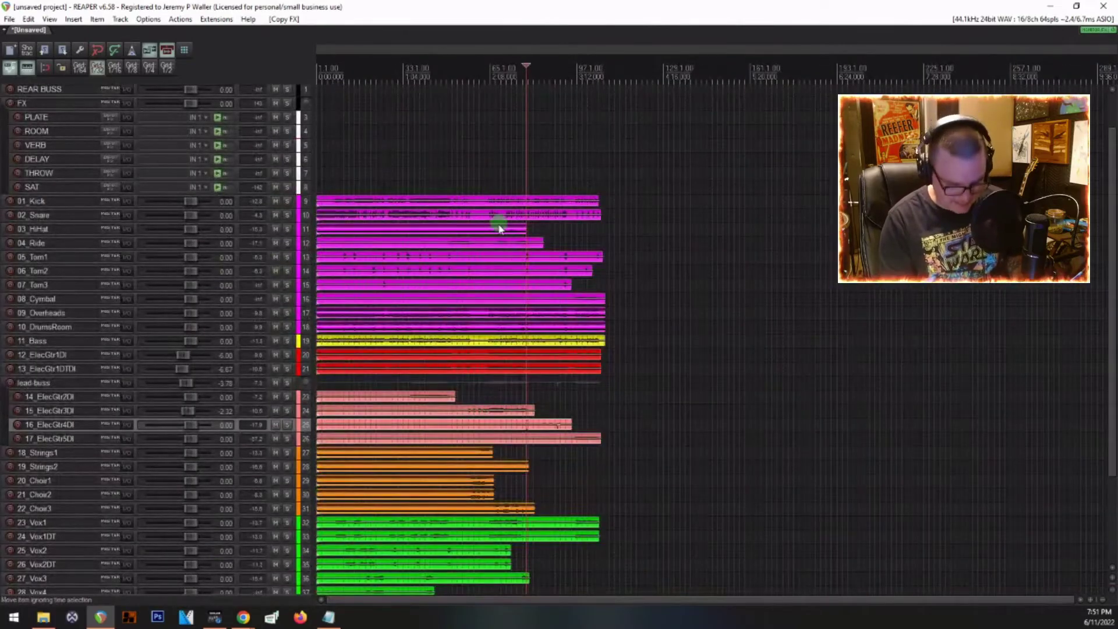
pyautogui.press('w')
pyautogui.press('space')
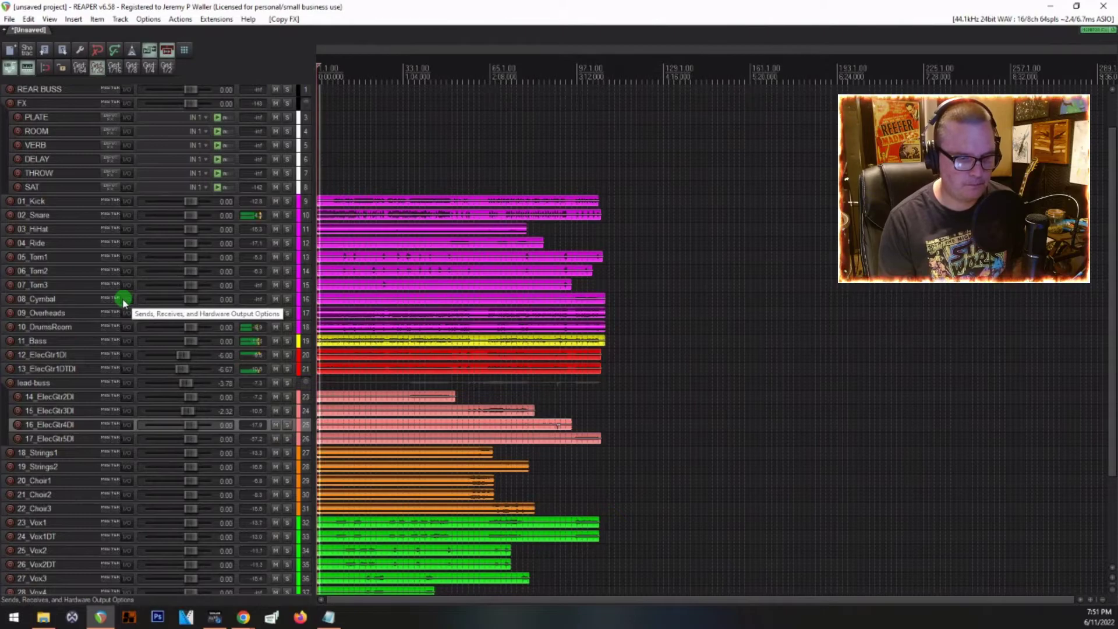
pyautogui.scroll(-1, 124, 300)
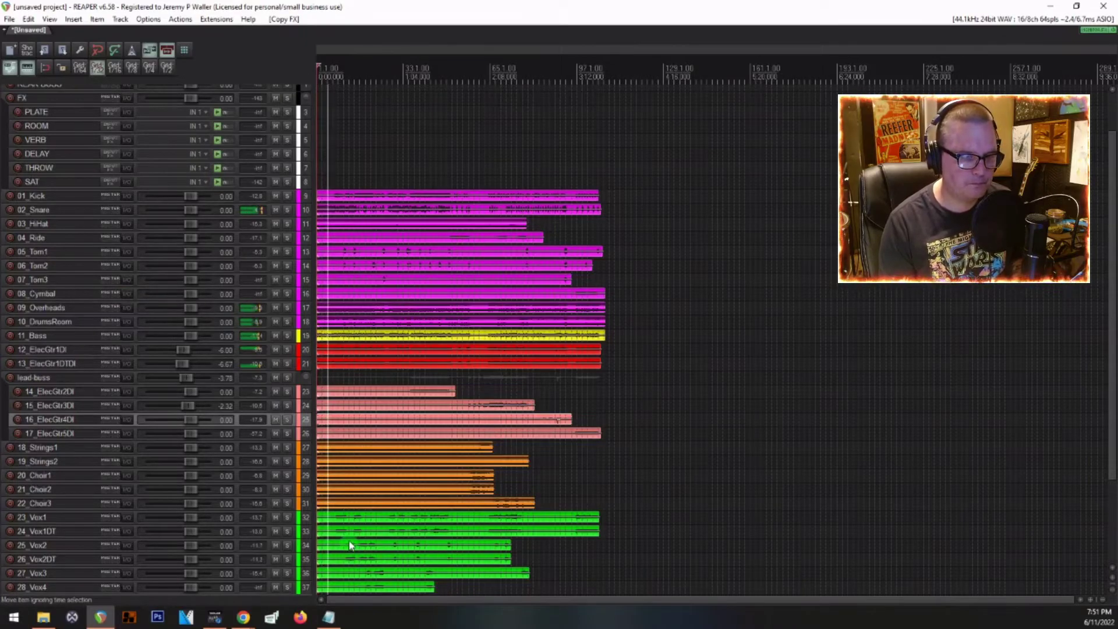
pyautogui.scroll(-3, 73, 440)
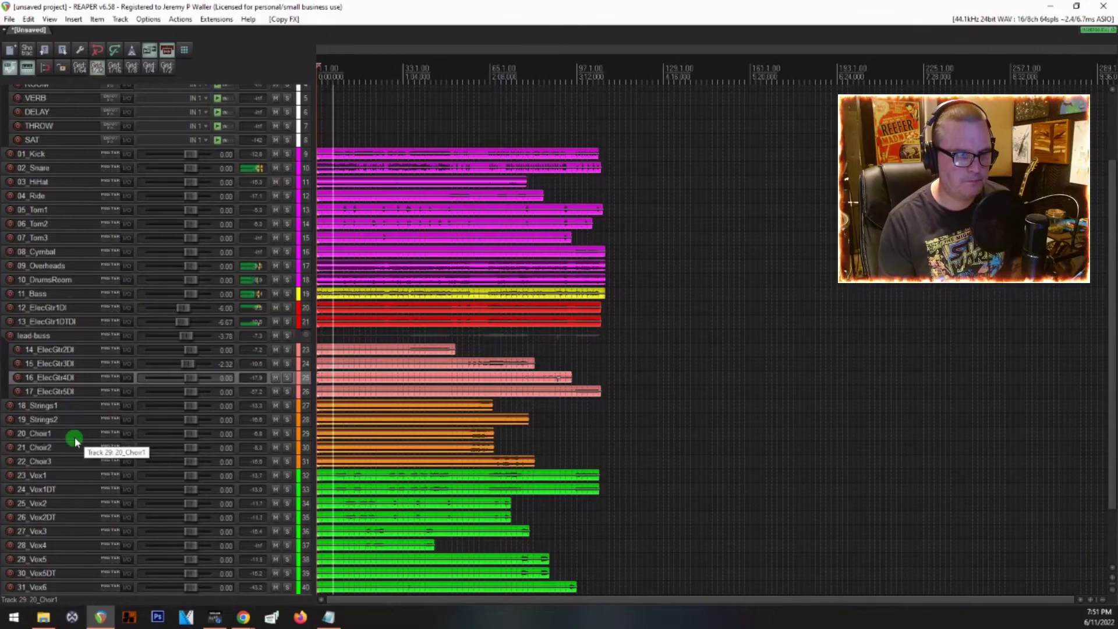
pyautogui.scroll(1, 74, 436)
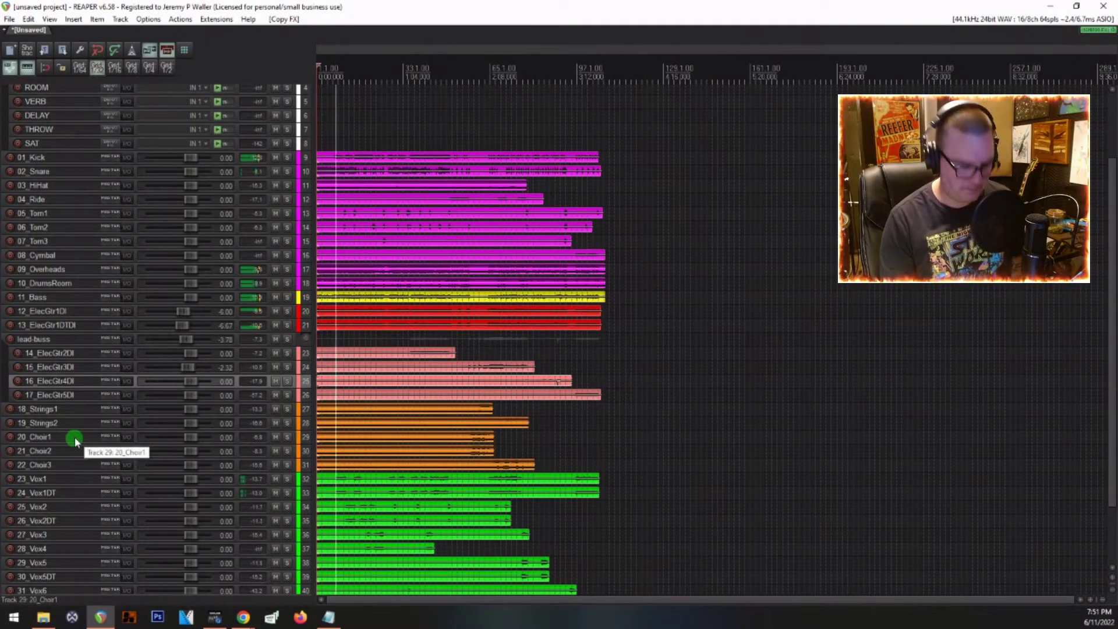
# Lower the volume of 12_ElecGtr1DI to -8.26 dB and 13_ElecGtr1DTDI to -8.75 dB, then stop playback
pyautogui.hotkey('ctrl', 'm')
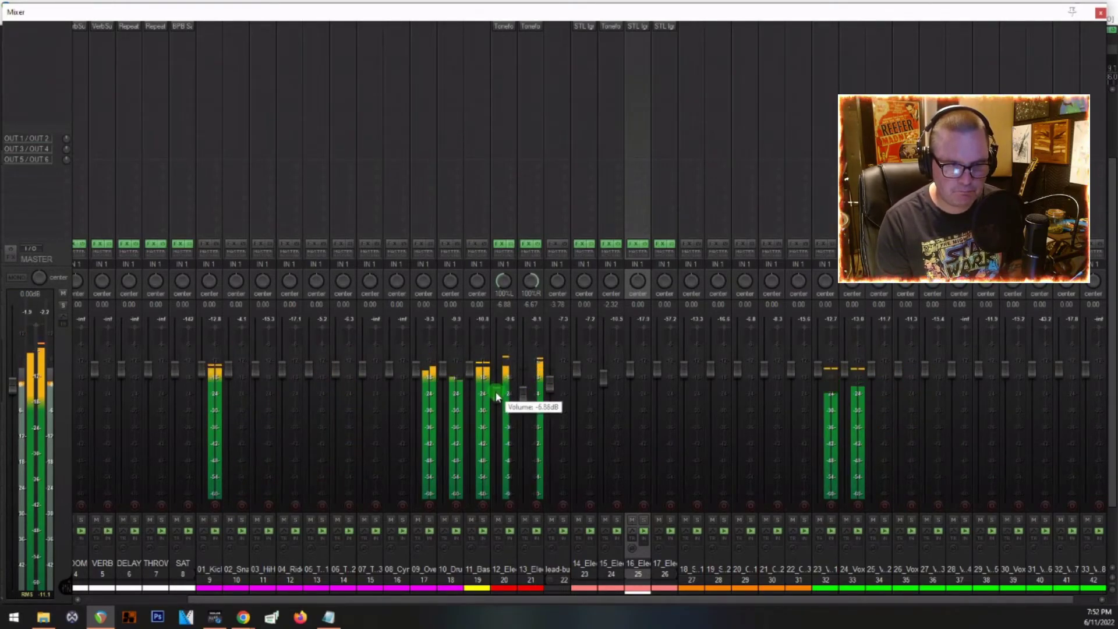
pyautogui.moveTo(497, 397); pyautogui.dragTo(520, 404)
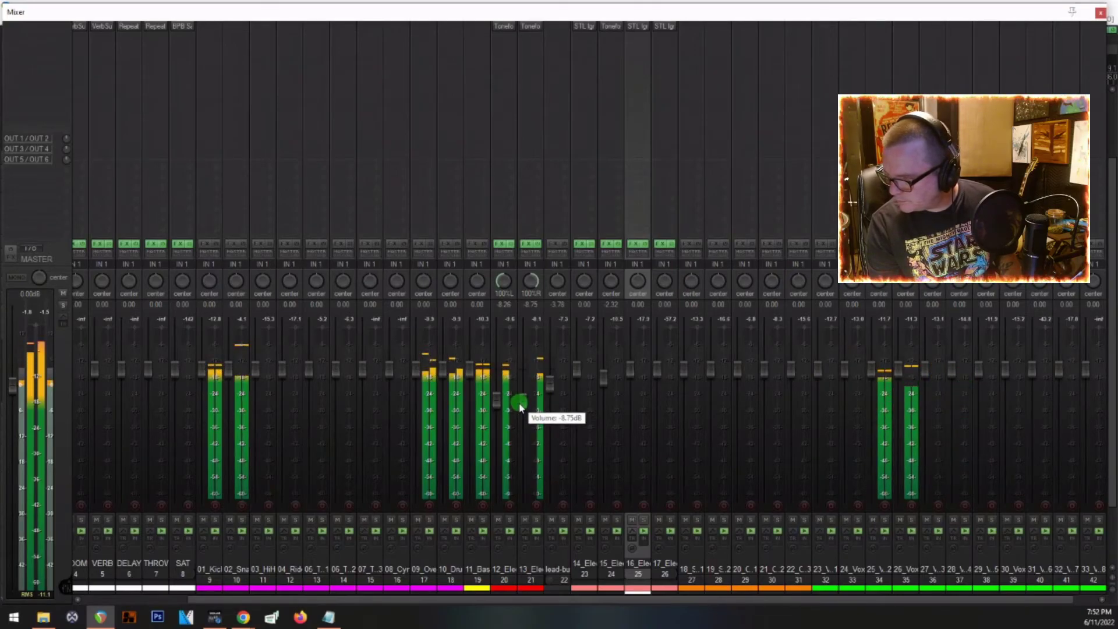
pyautogui.press('space')
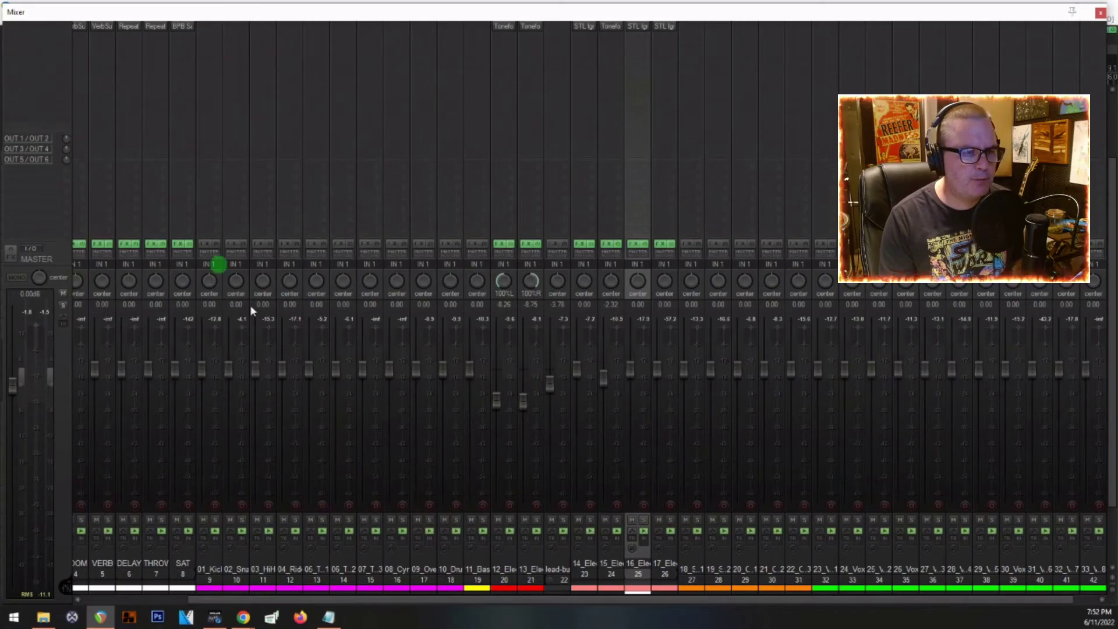
# Review the mixer channels and briefly play the song to check the rhythm guitar levels
pyautogui.hscroll(-5, 169, 442)
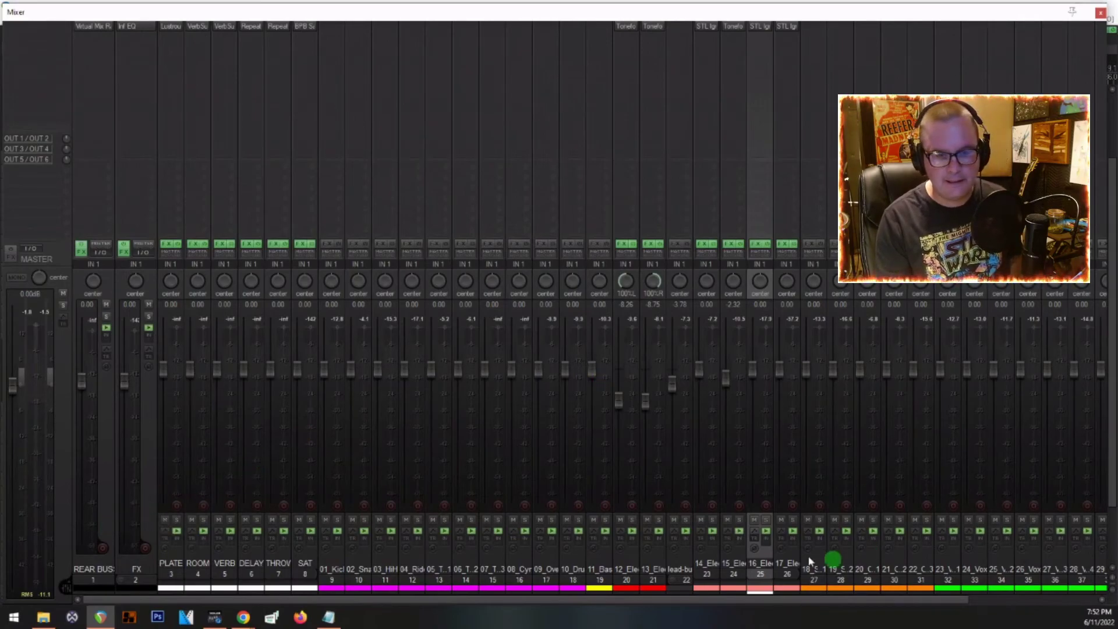
pyautogui.hscroll(3, 638, 514)
pyautogui.press('space')
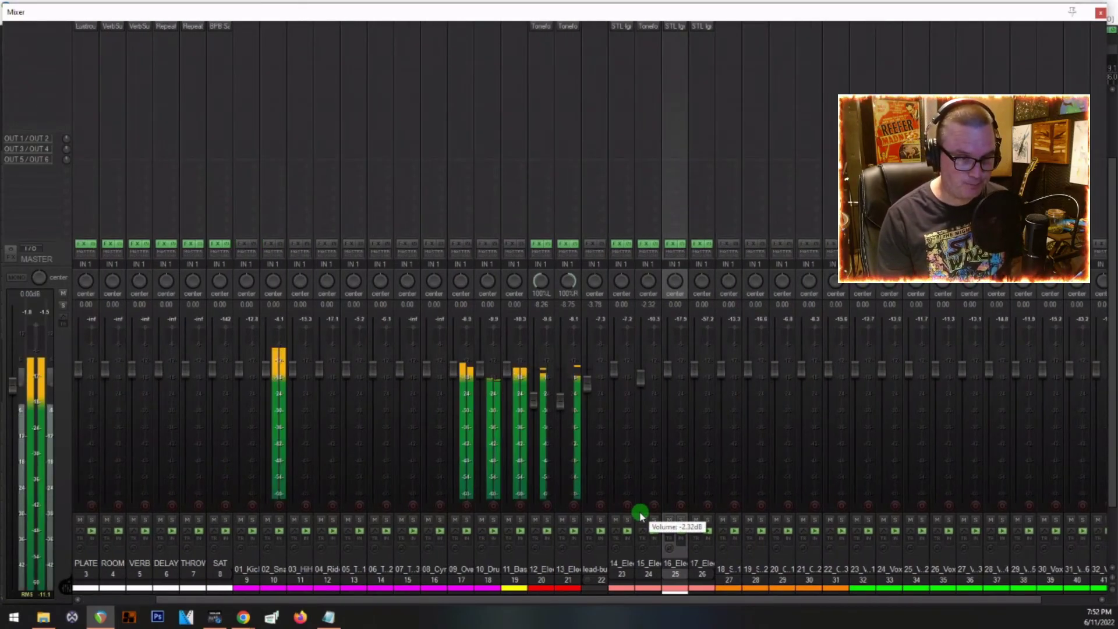
pyautogui.hscroll(2, 639, 514)
pyautogui.press('space')
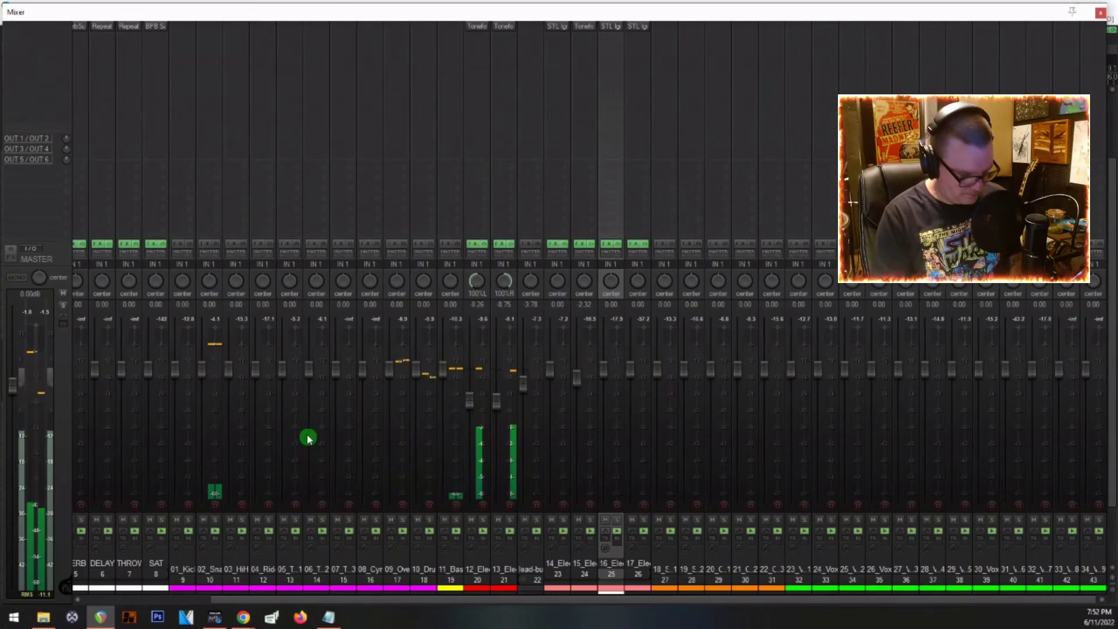
# Place the cursor at about bar 65 in the arrangement and play a short stretch of the mix
pyautogui.hotkey('ctrl', 'm')
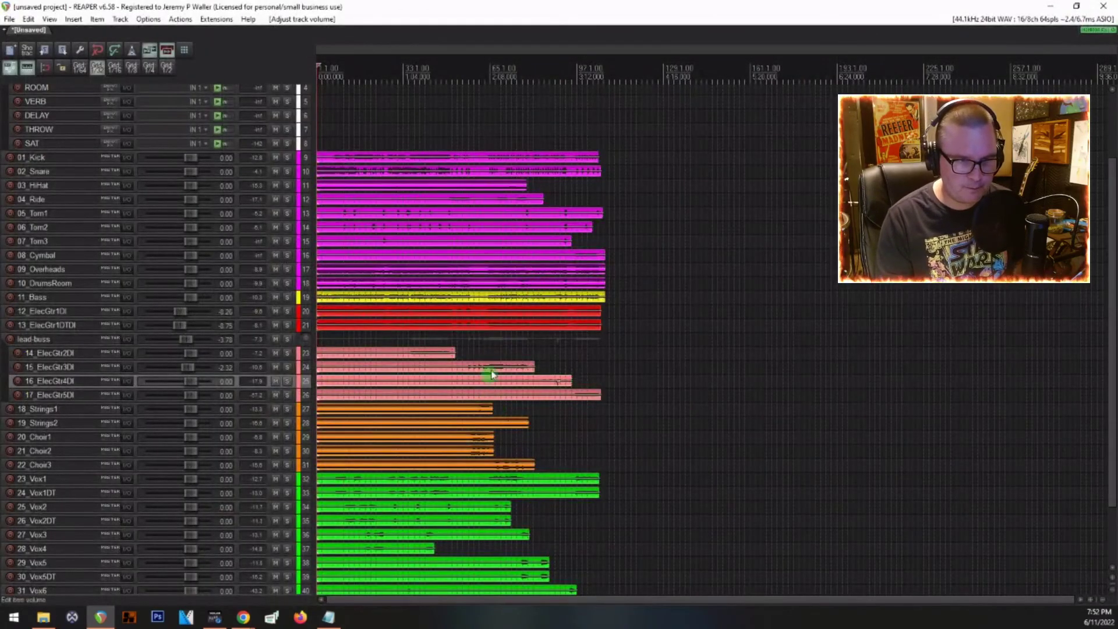
pyautogui.click(495, 345)
pyautogui.press('space')
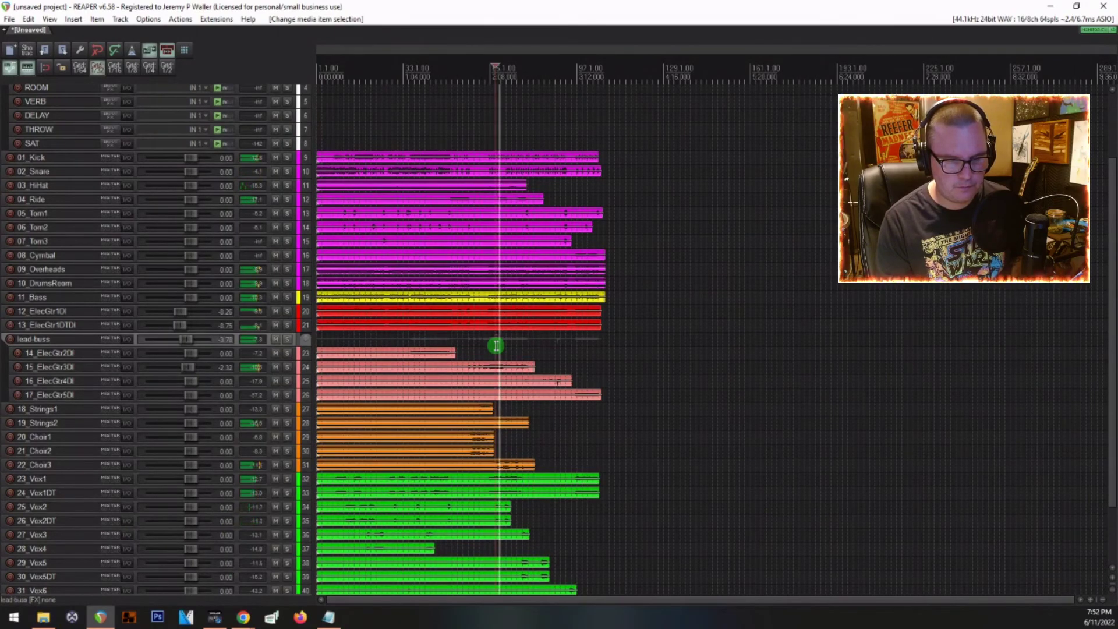
pyautogui.press('space')
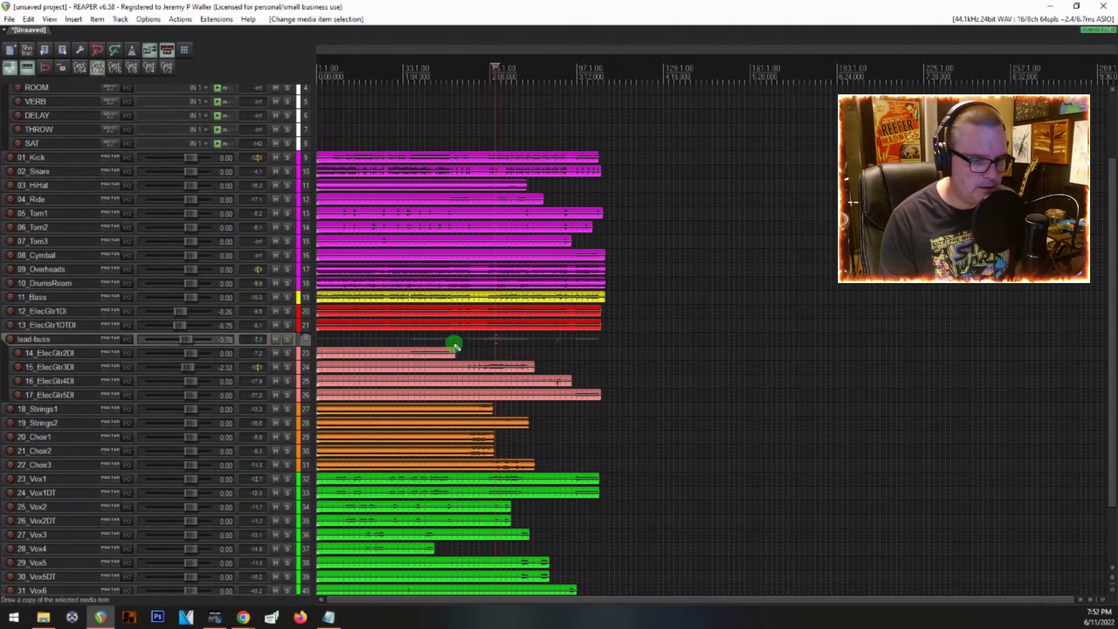
pyautogui.scroll(1, 453, 345)
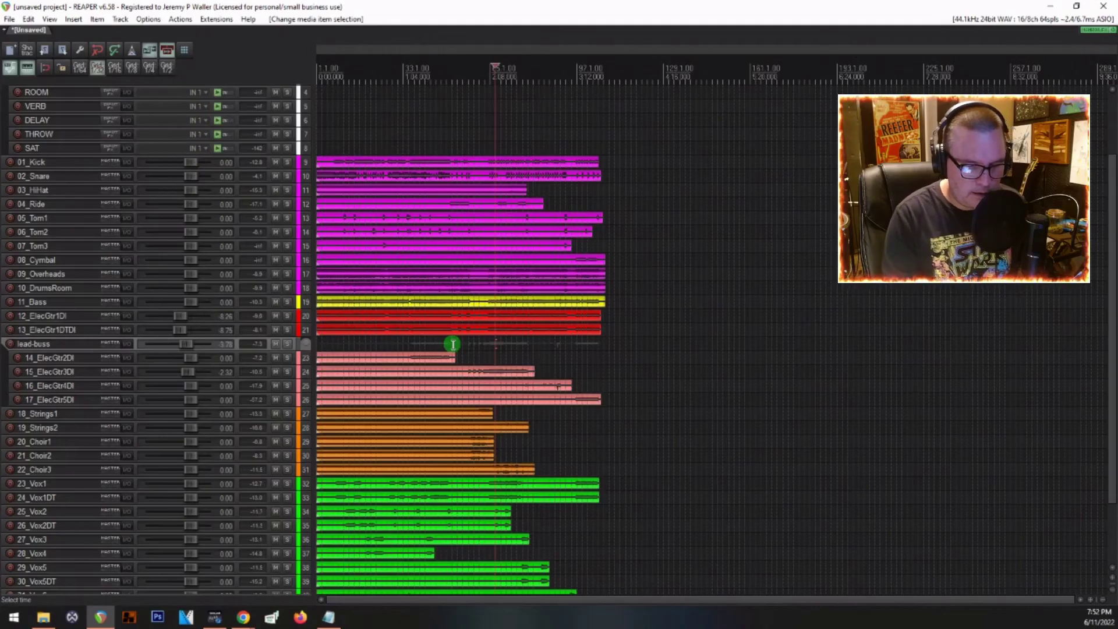
pyautogui.scroll(-1, 401, 342)
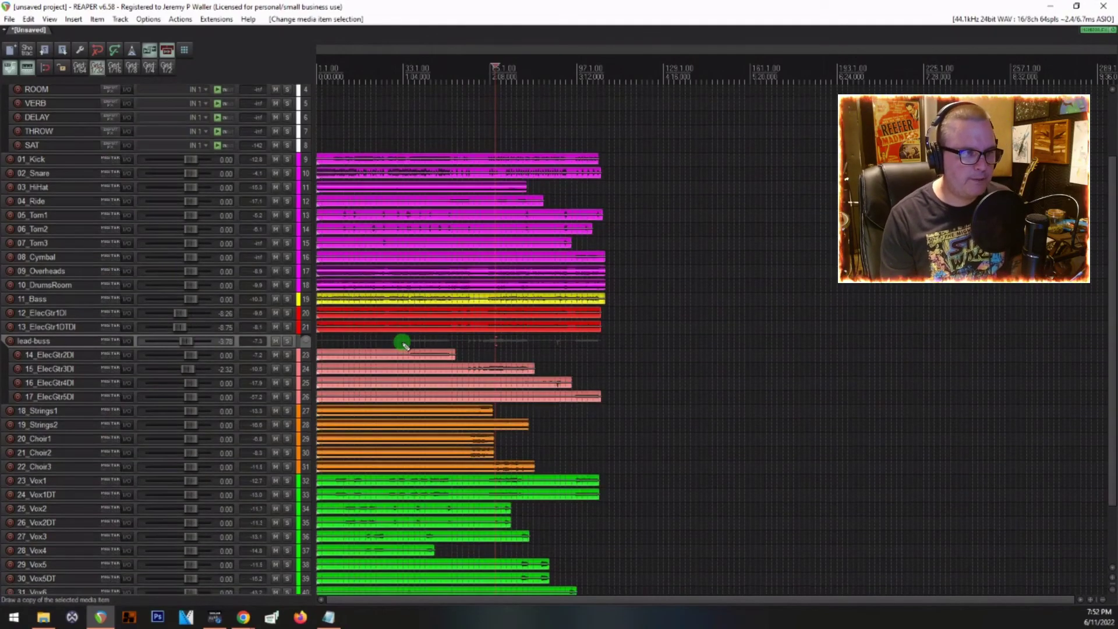
pyautogui.scroll(3, 50, 305)
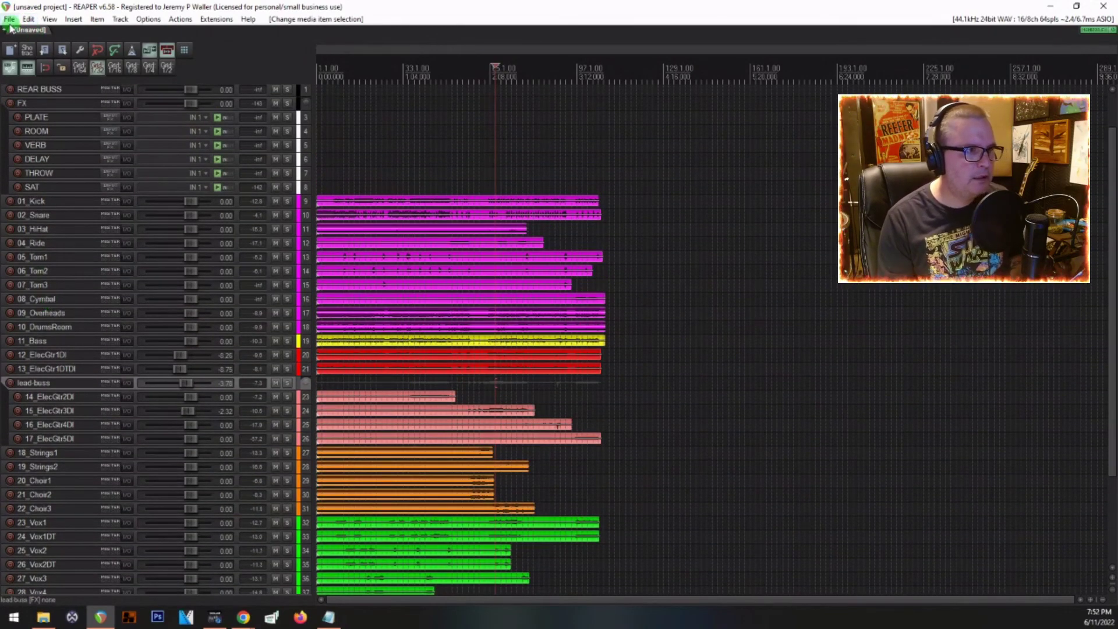